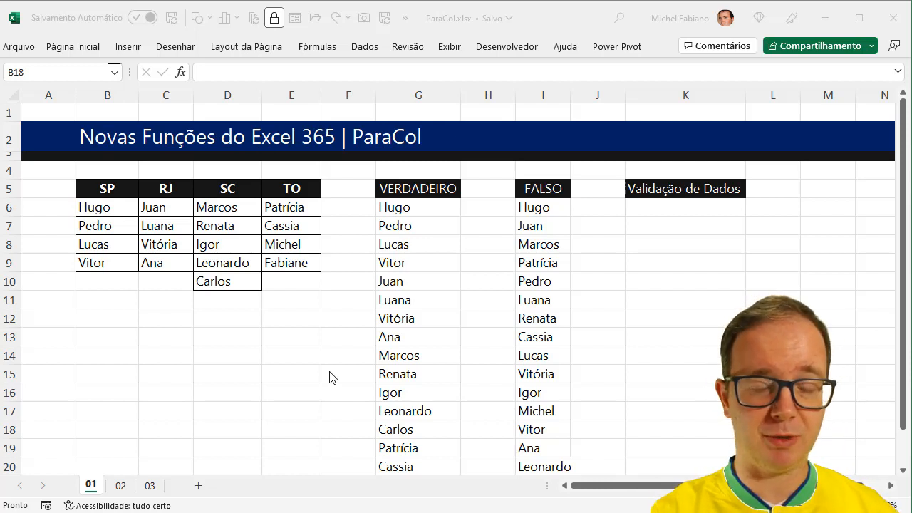
Open the account page and view the Office Insider channel options without changing the enrollment
{"action": "left_click", "coordinate": [28, 46]}
{"action": "left_click", "coordinate": [29, 47]}
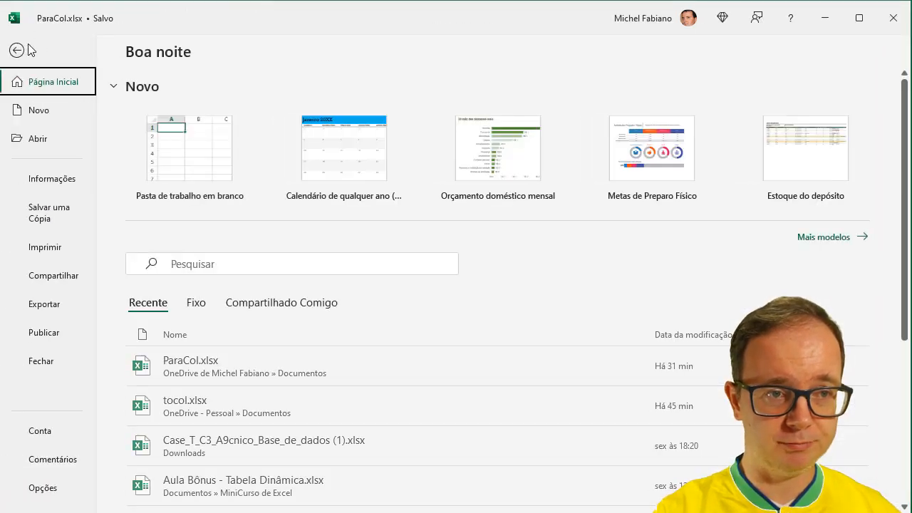
{"action": "left_click", "coordinate": [47, 431]}
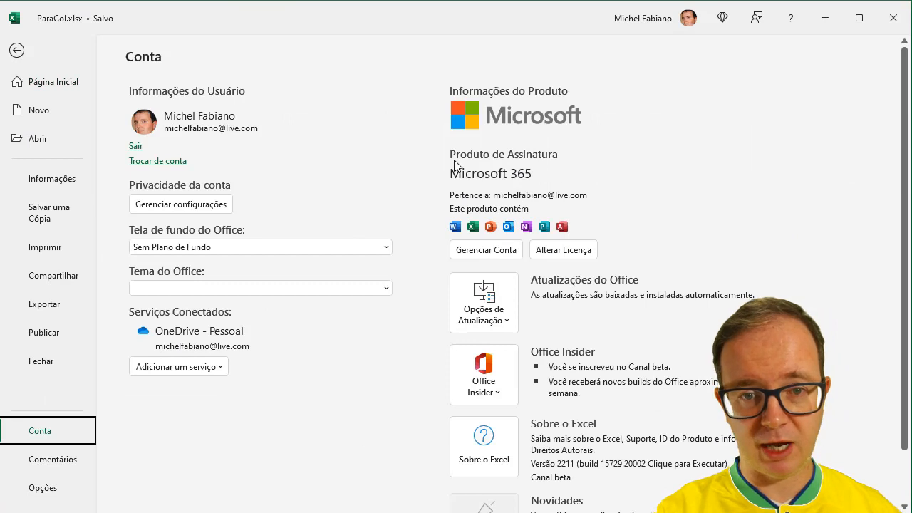
{"action": "left_click", "coordinate": [497, 396]}
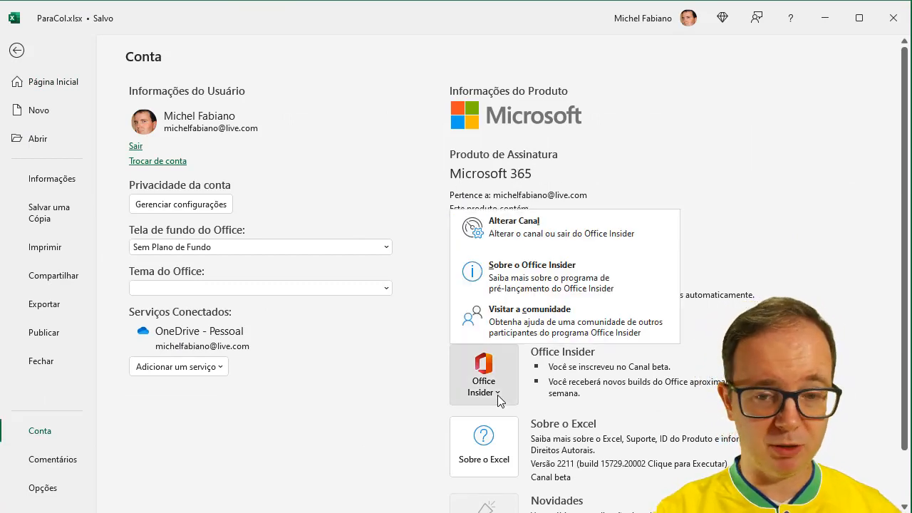
{"action": "left_click", "coordinate": [533, 229]}
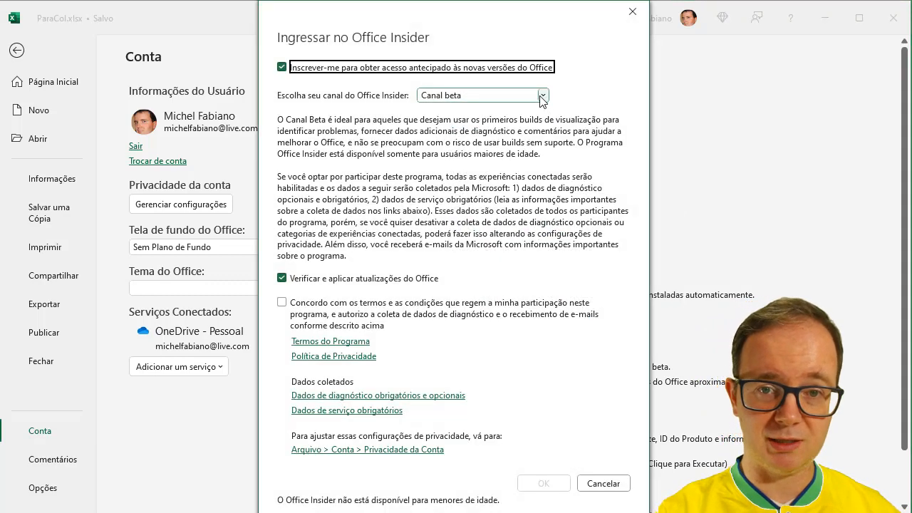
{"action": "left_click", "coordinate": [632, 15]}
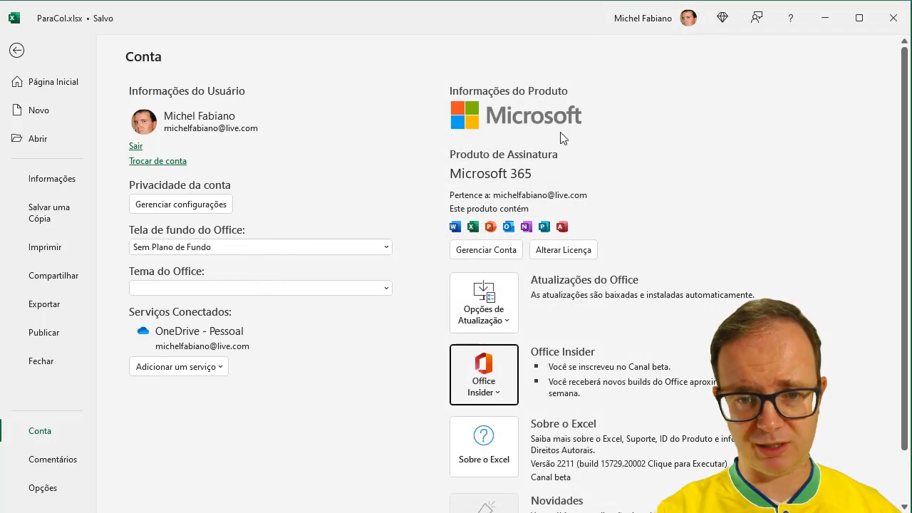
View the Office update options on the account page and return to the worksheet
{"action": "left_click", "coordinate": [508, 323]}
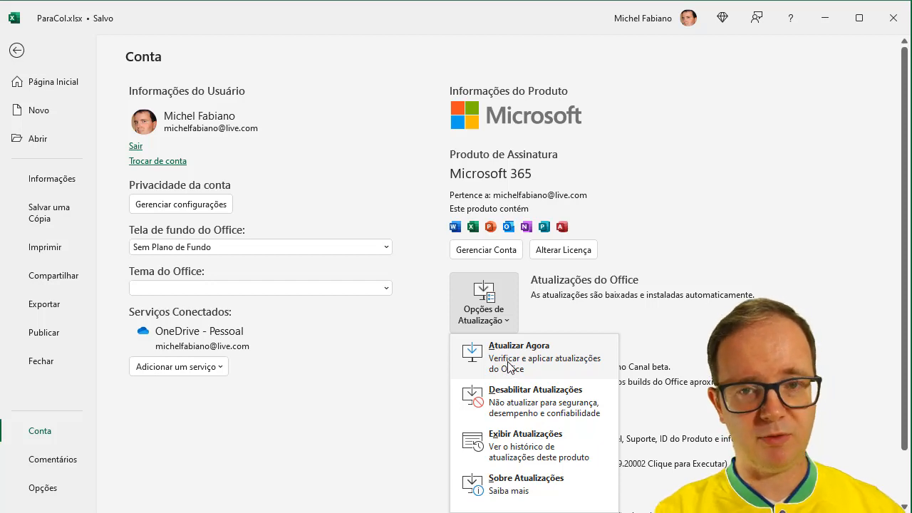
{"action": "left_click", "coordinate": [700, 266]}
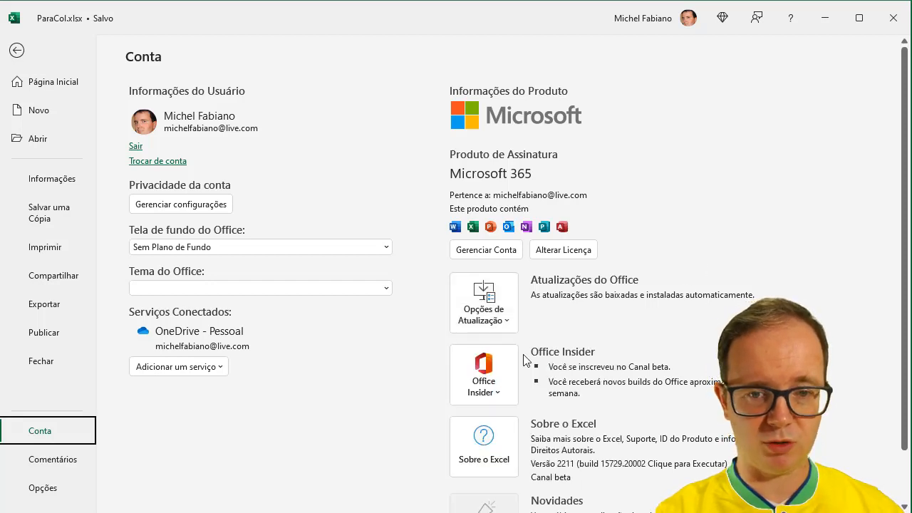
{"action": "left_click", "coordinate": [18, 53]}
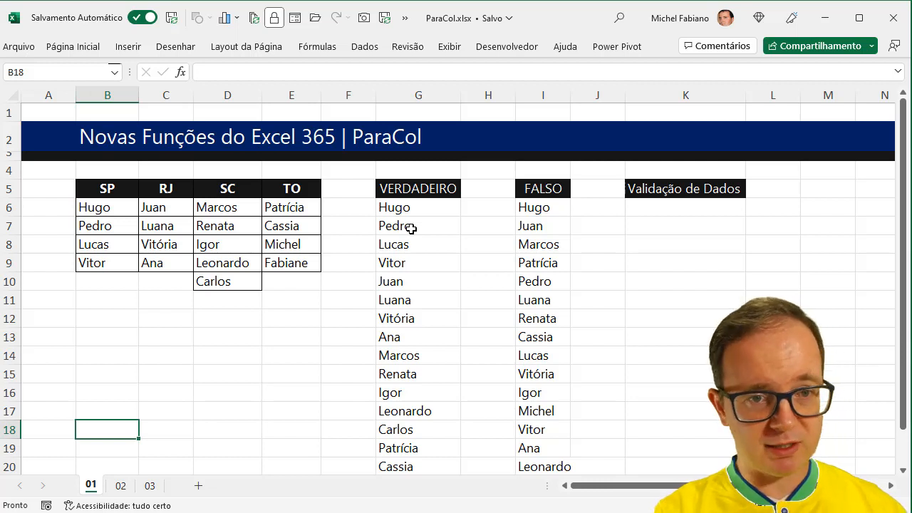
Begin a formula in cell B12 with "para" to see which functions match
{"action": "left_click", "coordinate": [86, 316]}
{"action": "type", "text": "="}
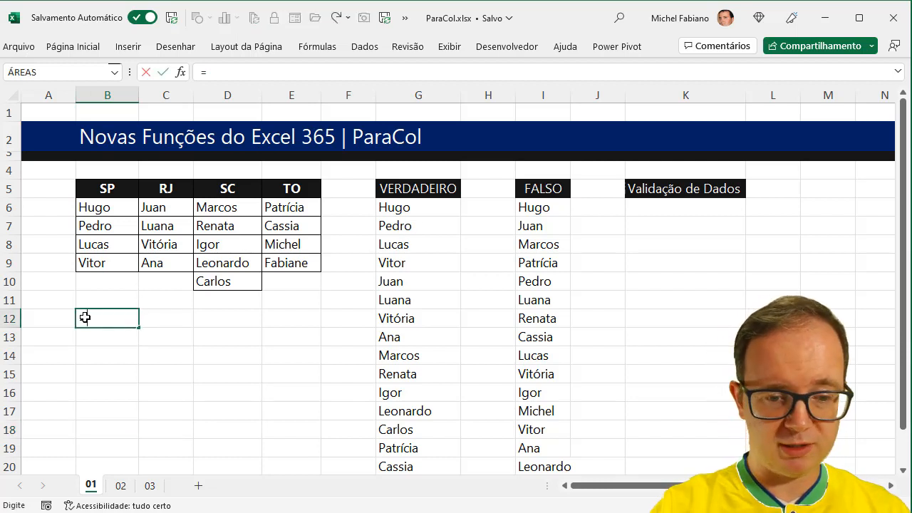
{"action": "type", "text": "para"}
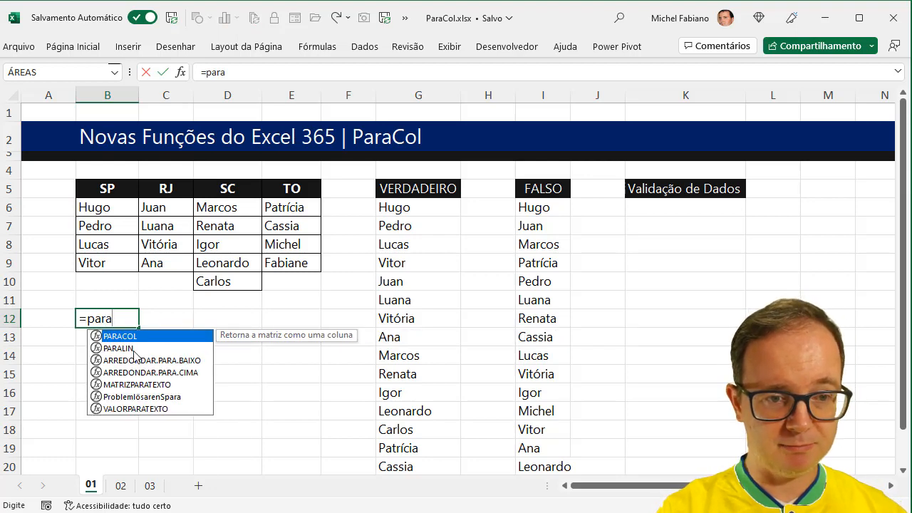
Replace the formula text in B12 with "quebra" to see the matching functions
{"action": "key", "text": "BackSpace"}
{"action": "key", "text": "BackSpace"}
{"action": "key", "text": "BackSpace"}
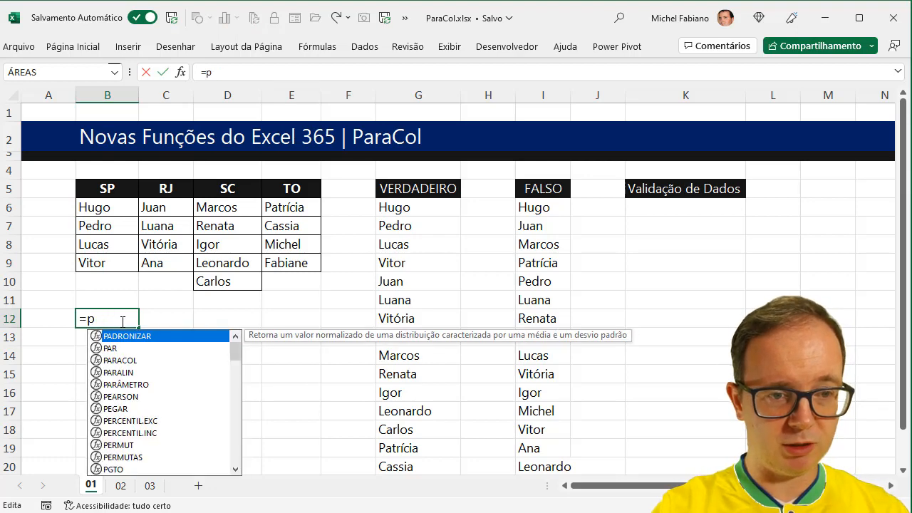
{"action": "key", "text": "BackSpace"}
{"action": "type", "text": "quebra"}
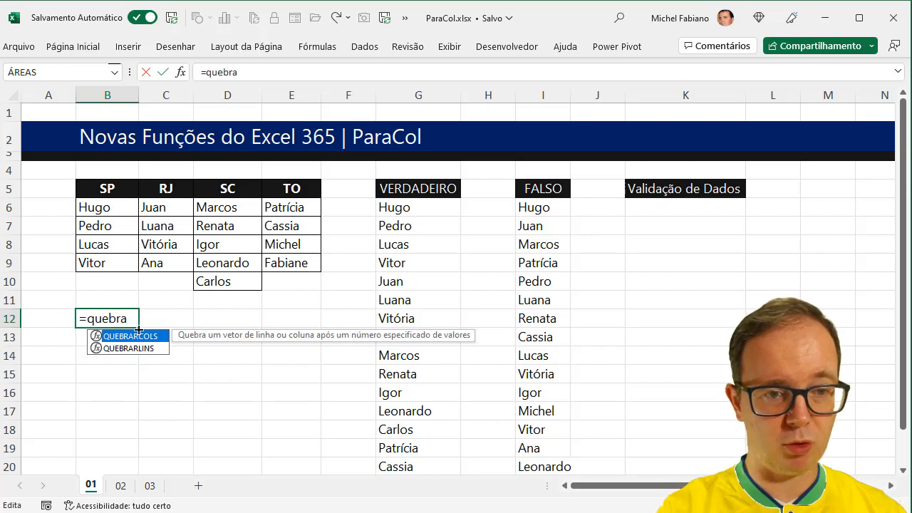
Look up functions matching "empil" in the B12 formula, and discard the entry
{"action": "key", "text": "BackSpace"}
{"action": "key", "text": "BackSpace"}
{"action": "key", "text": "BackSpace"}
{"action": "key", "text": "BackSpace"}
{"action": "key", "text": "BackSpace"}
{"action": "key", "text": "BackSpace"}
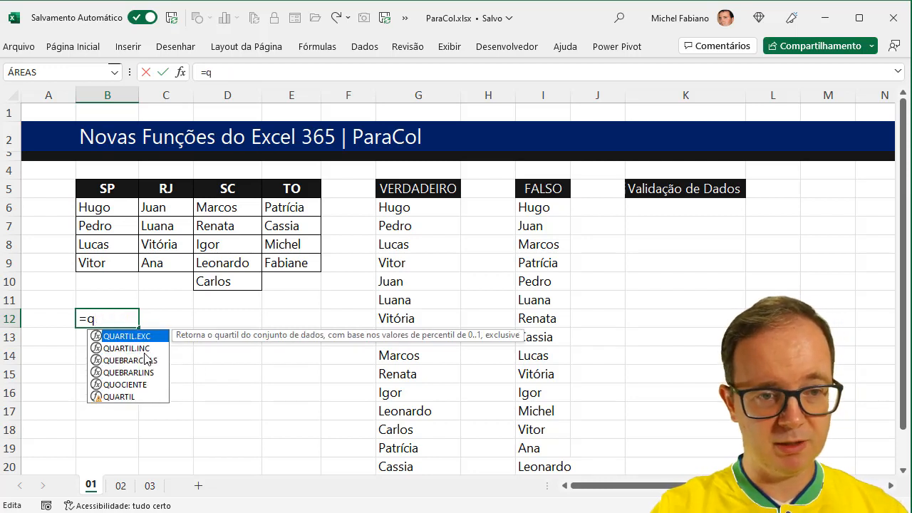
{"action": "type", "text": "empil"}
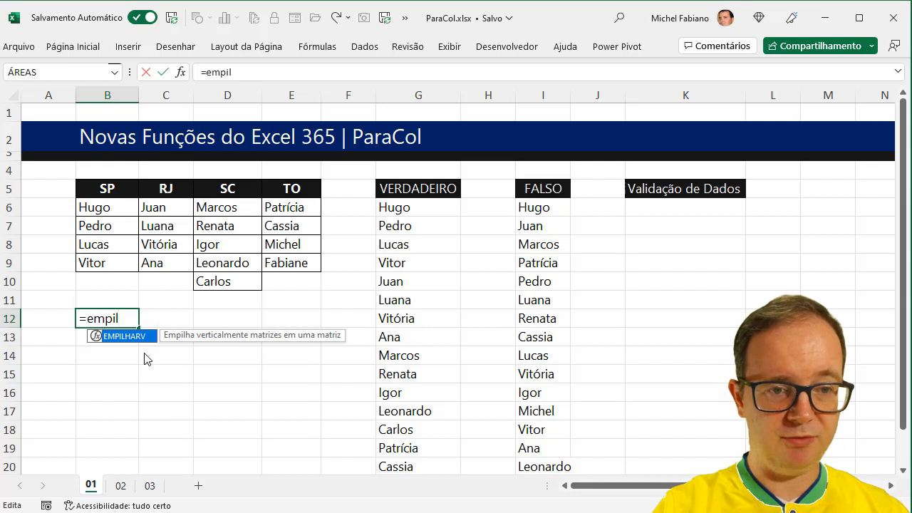
{"action": "key", "text": "BackSpace"}
{"action": "key", "text": "BackSpace"}
{"action": "key", "text": "BackSpace"}
{"action": "key", "text": "BackSpace"}
{"action": "key", "text": "BackSpace"}
{"action": "key", "text": "BackSpace"}
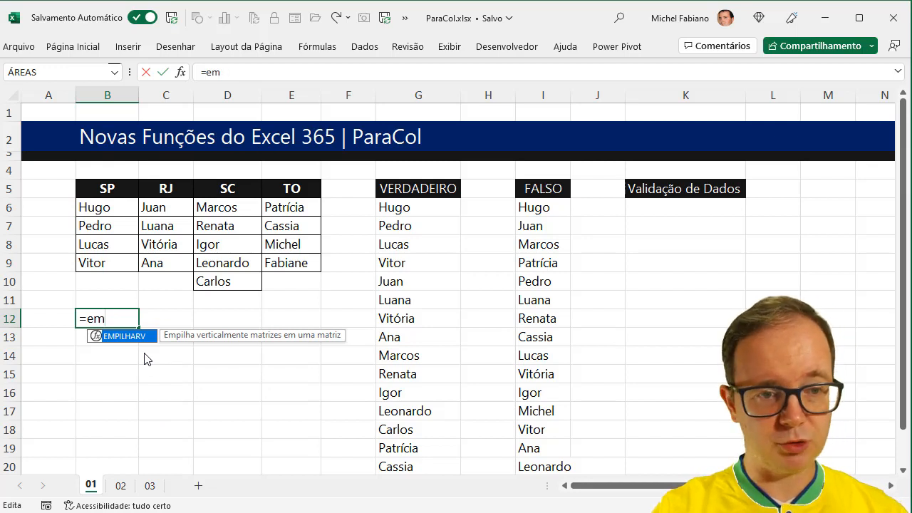
{"action": "key", "text": "Escape"}
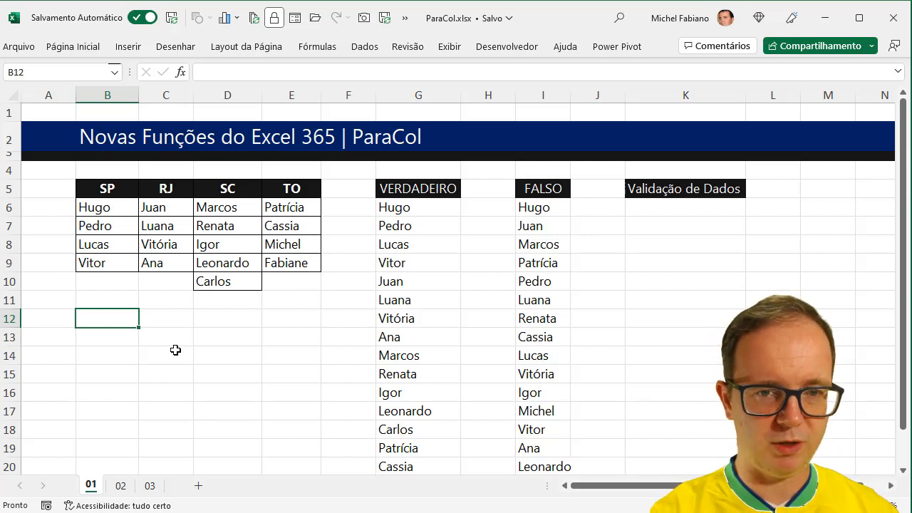
Delete the PARACOL formulas in G6 and I6 under the VERDADEIRO and FALSO headers
{"action": "right_click", "coordinate": [424, 208]}
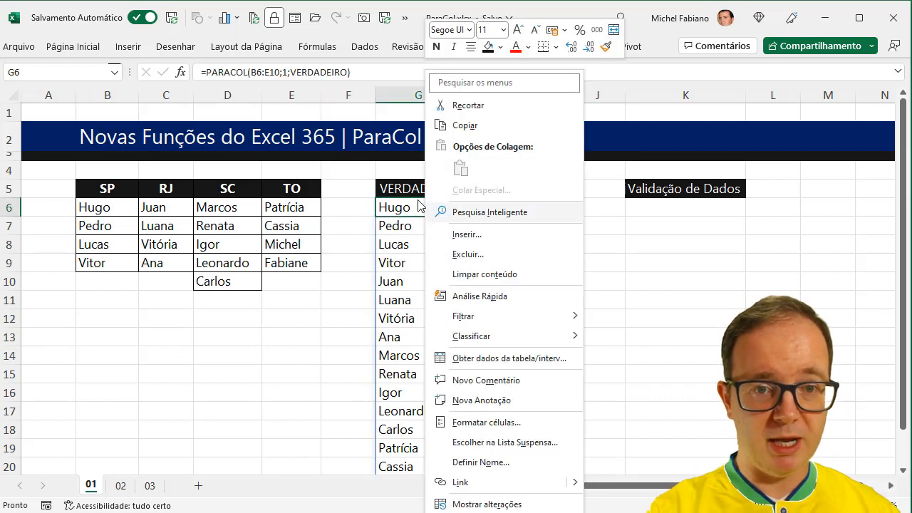
{"action": "key", "text": "Escape"}
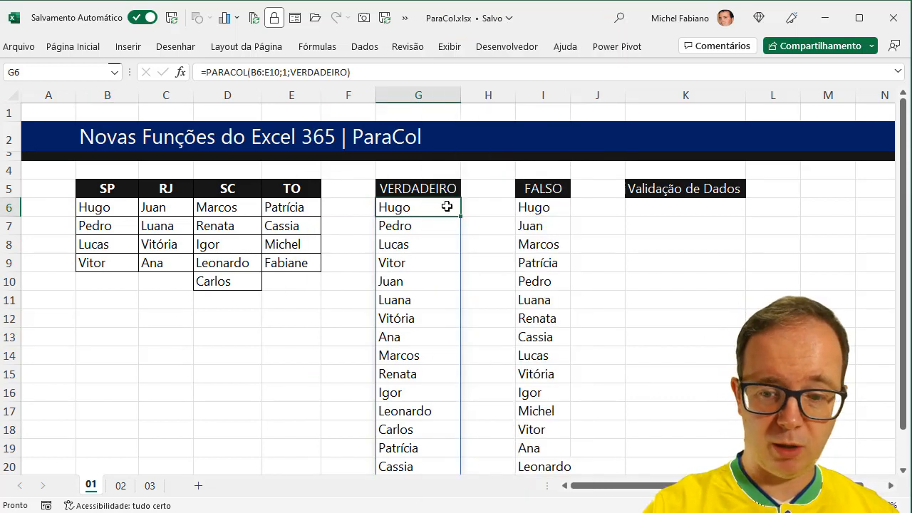
{"action": "key", "text": "Delete"}
{"action": "key", "text": "Right"}
{"action": "key", "text": "Right"}
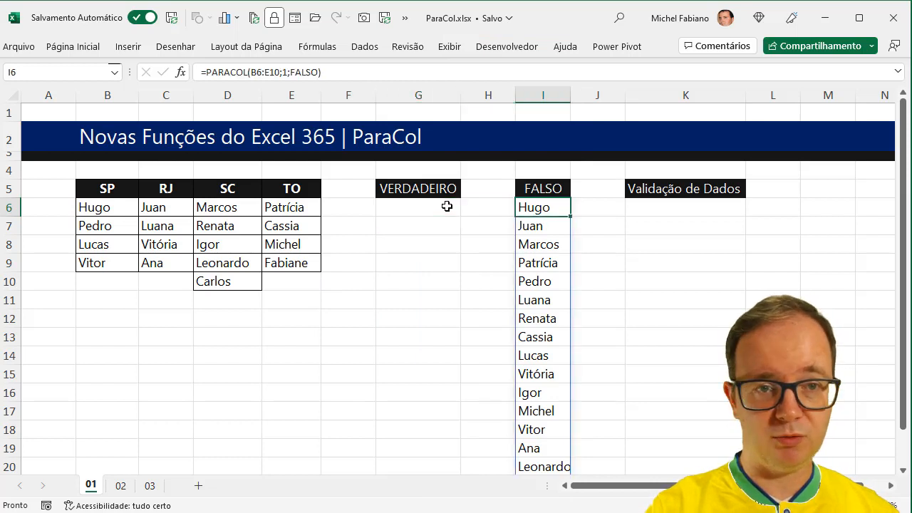
{"action": "key", "text": "Delete"}
Start a PARACOL formula in G6 with the name table B6:E10 as its matrix
{"action": "key", "text": "Left"}
{"action": "key", "text": "Left"}
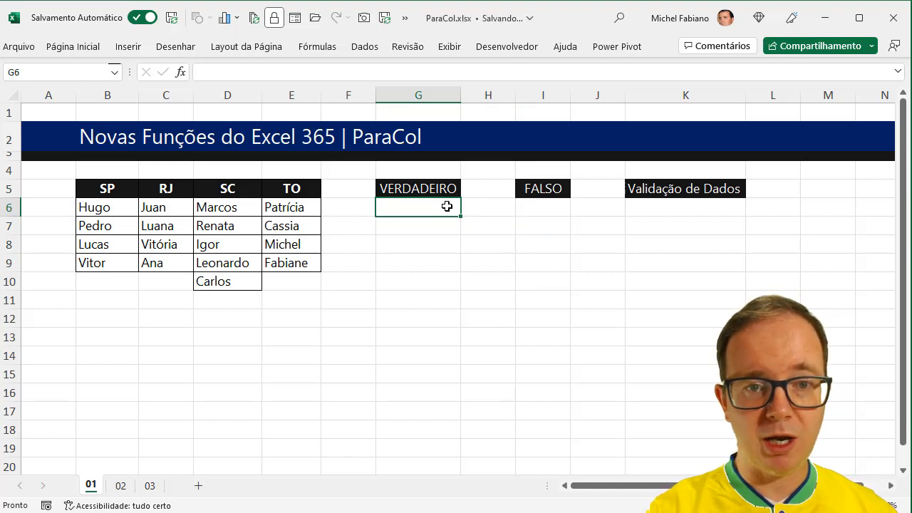
{"action": "type", "text": "="}
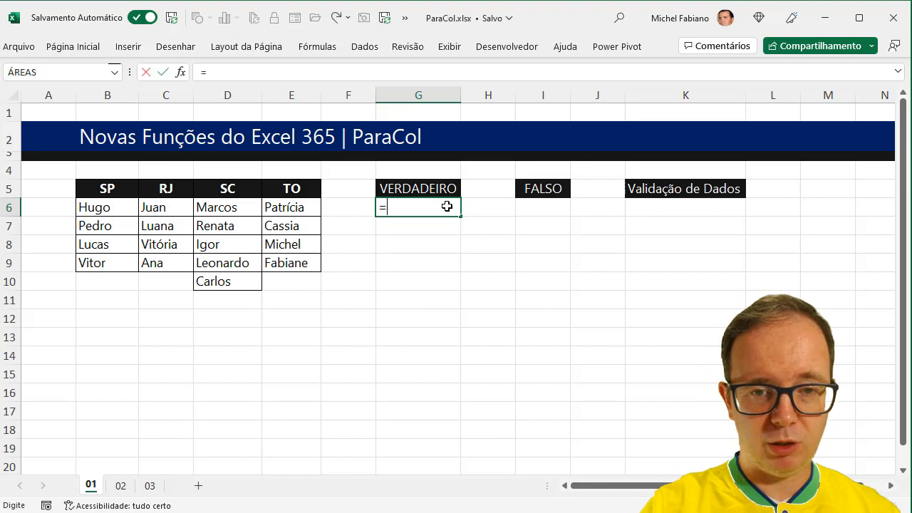
{"action": "type", "text": "paracol"}
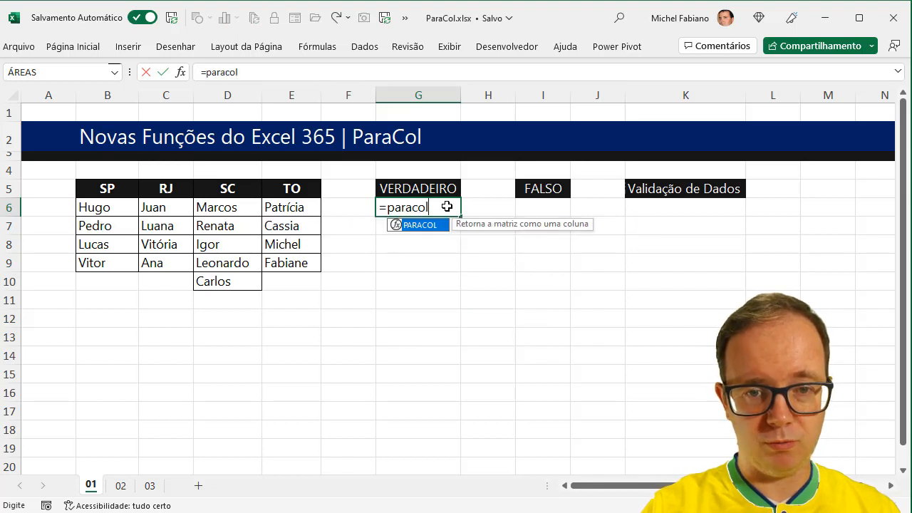
{"action": "type", "text": "("}
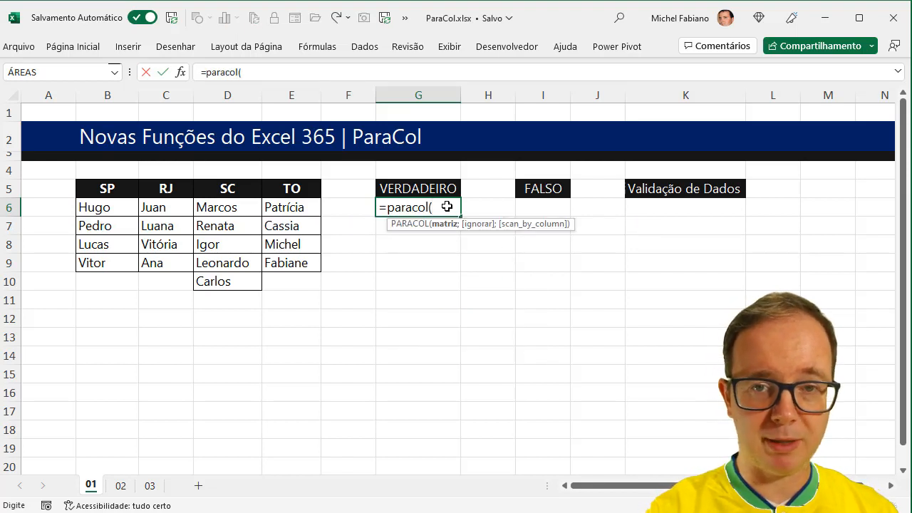
{"action": "left_click_drag", "start_coordinate": [114, 212], "coordinate": [279, 280]}
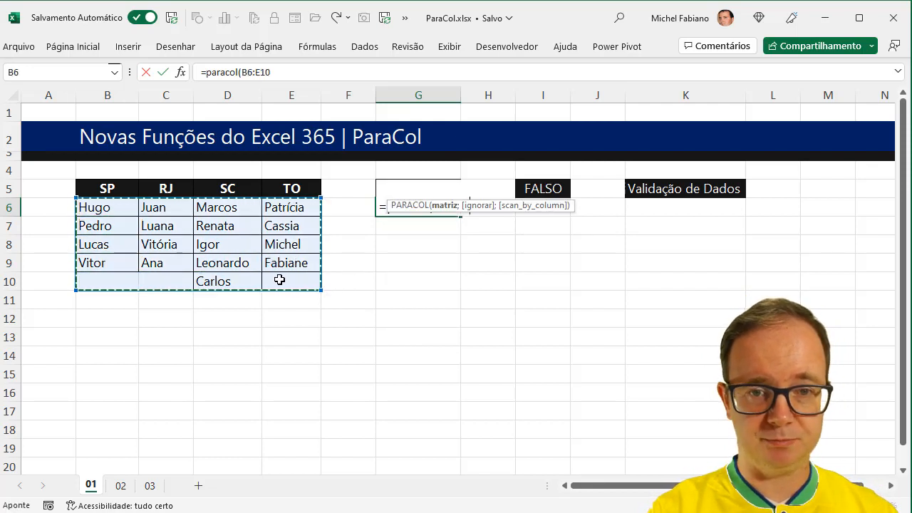
{"action": "left_click", "coordinate": [102, 207]}
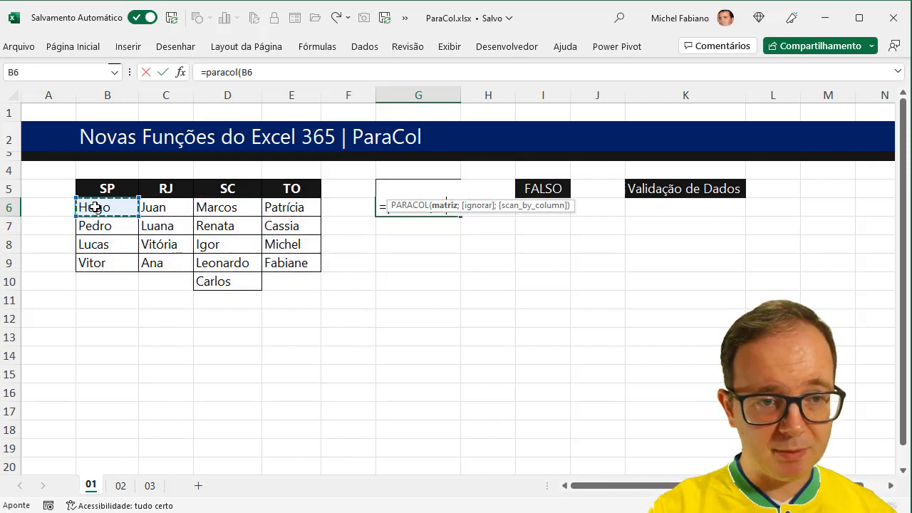
{"action": "left_click_drag", "start_coordinate": [103, 208], "coordinate": [284, 284]}
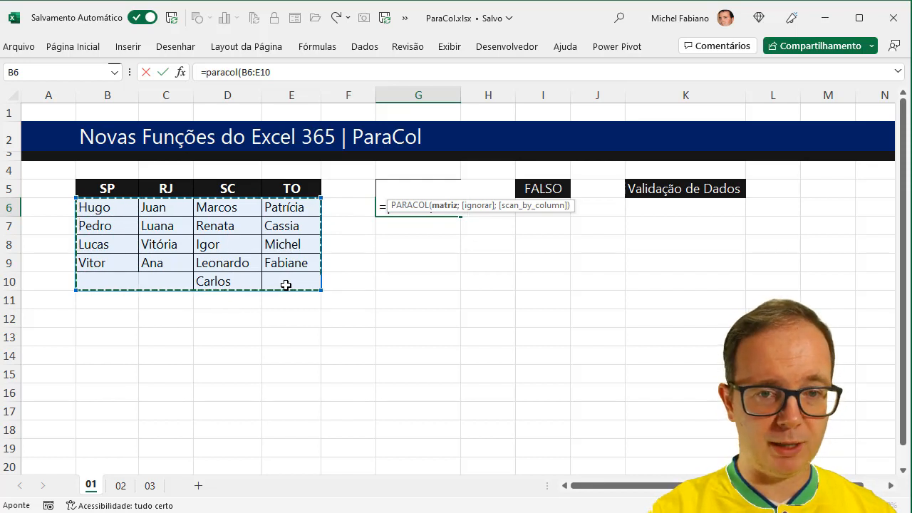
Complete the G6 formula with ignore option 0 (keep all values) and VERDADEIRO to scan by column
{"action": "type", "text": ";"}
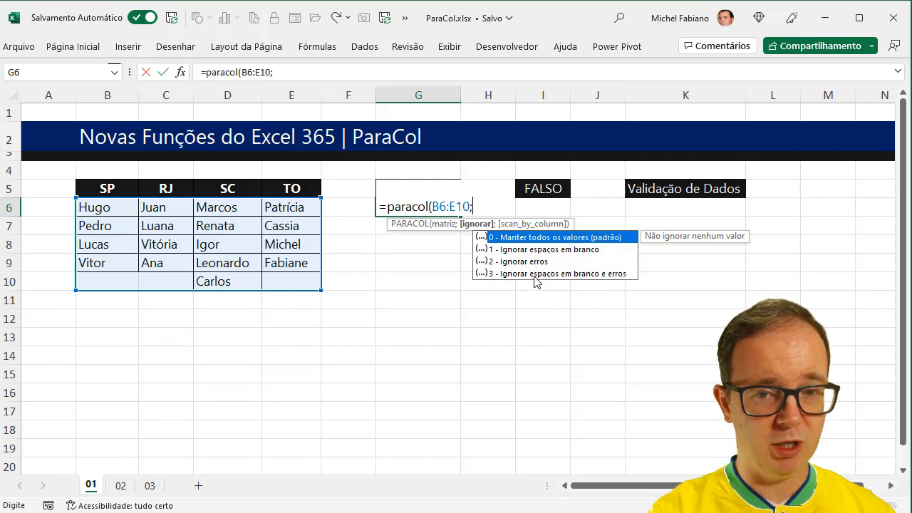
{"action": "double_click", "coordinate": [552, 237]}
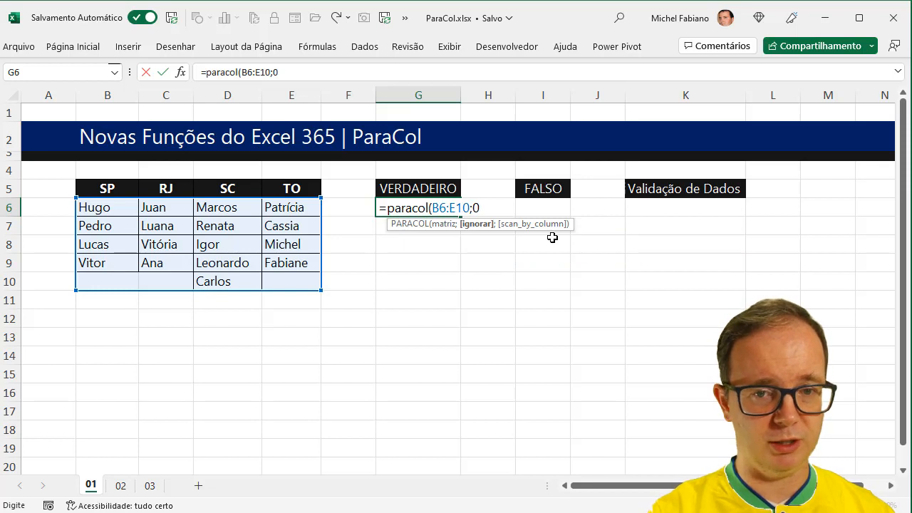
{"action": "type", "text": ";"}
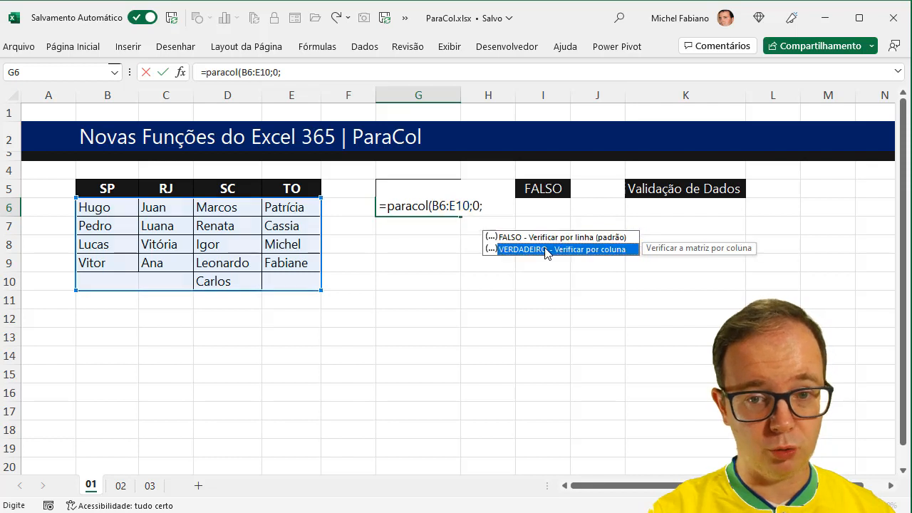
{"action": "double_click", "coordinate": [545, 249]}
{"action": "type", "text": ")"}
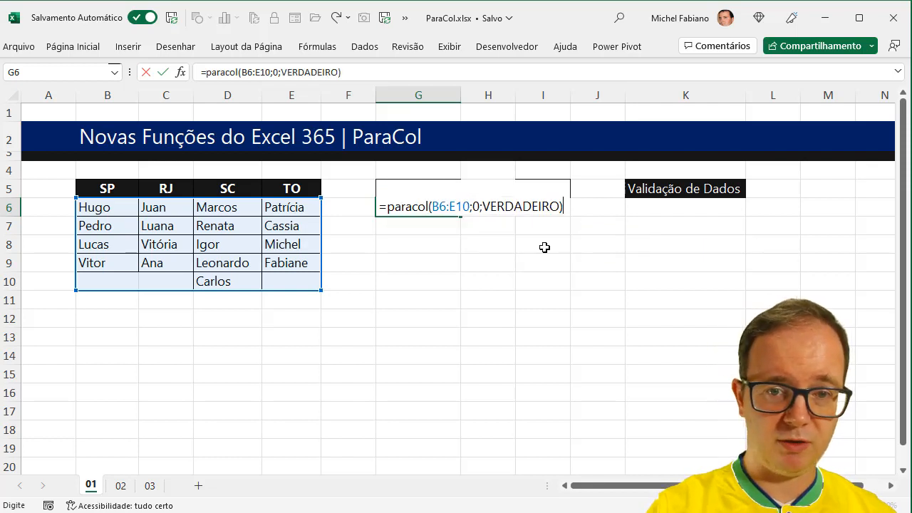
{"action": "key", "text": "Return"}
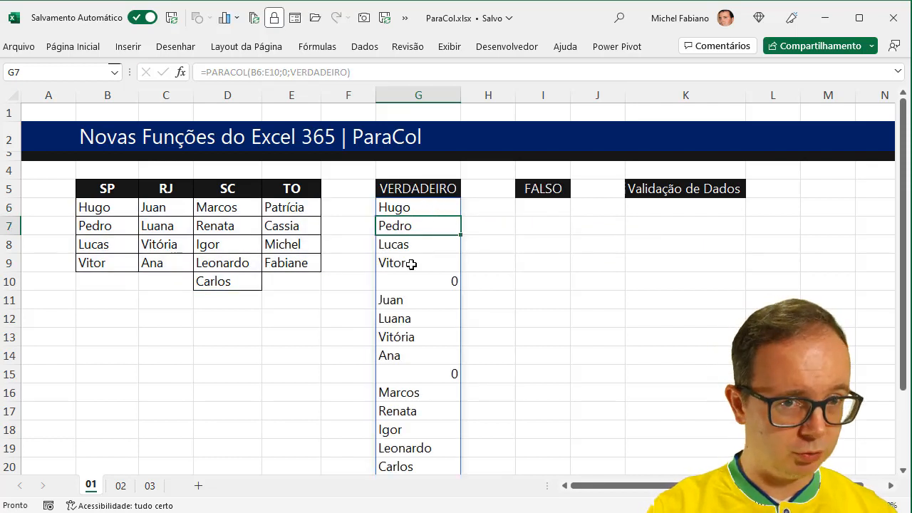
Change the ignore argument of the PARACOL formula in G6 to 1 (Ignorar espaços em branco)
{"action": "left_click", "coordinate": [420, 206]}
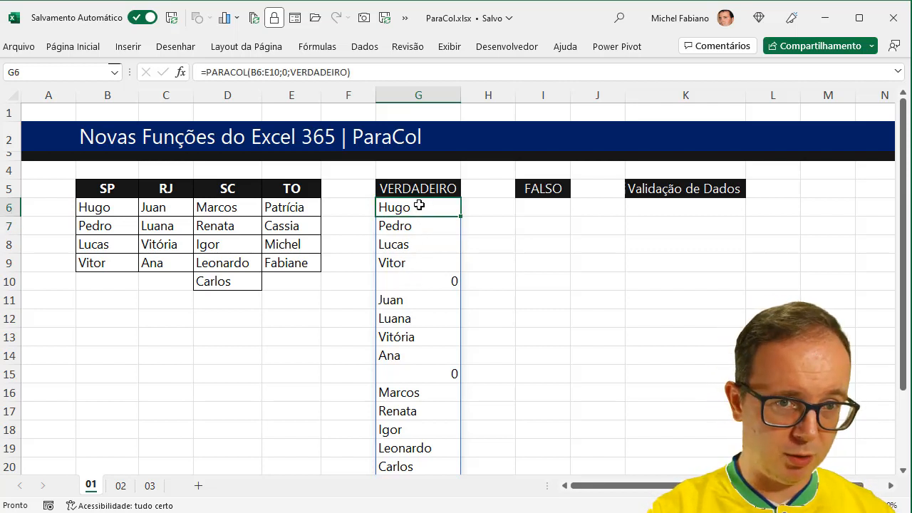
{"action": "double_click", "coordinate": [420, 205]}
{"action": "left_click", "coordinate": [461, 207]}
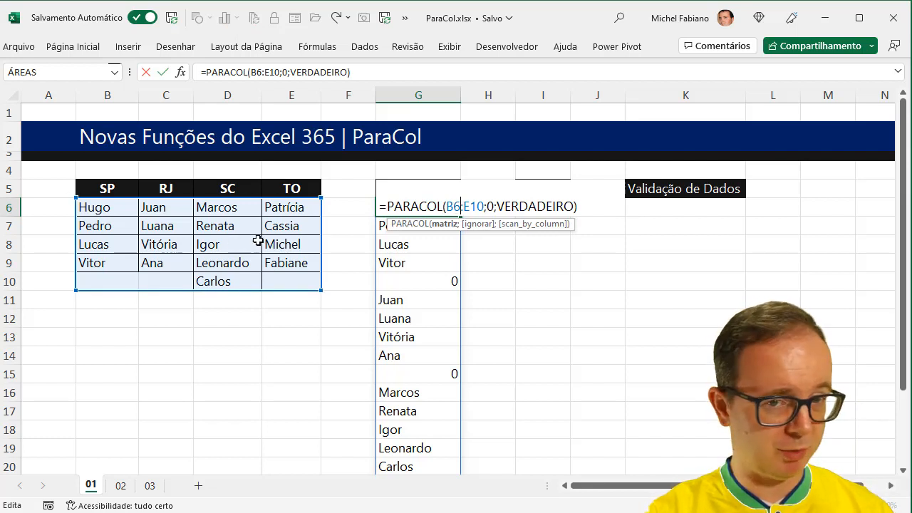
{"action": "left_click", "coordinate": [492, 207]}
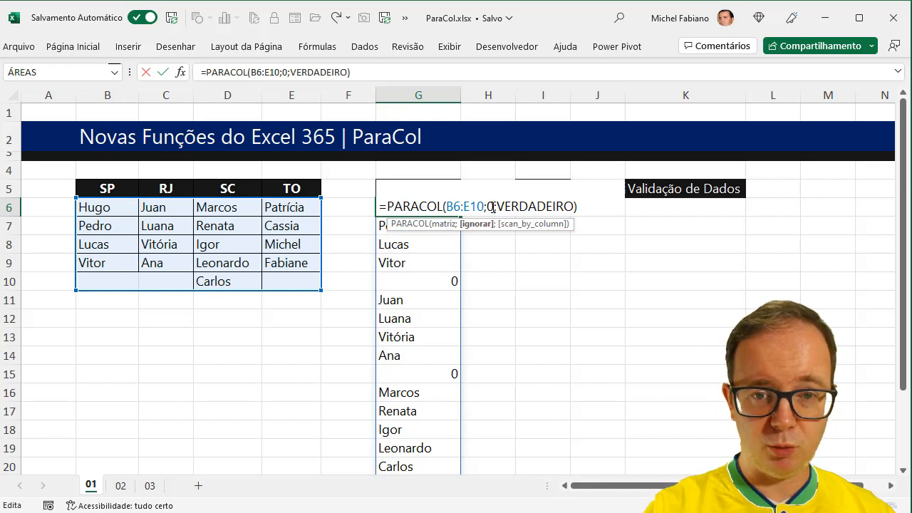
{"action": "key", "text": "BackSpace"}
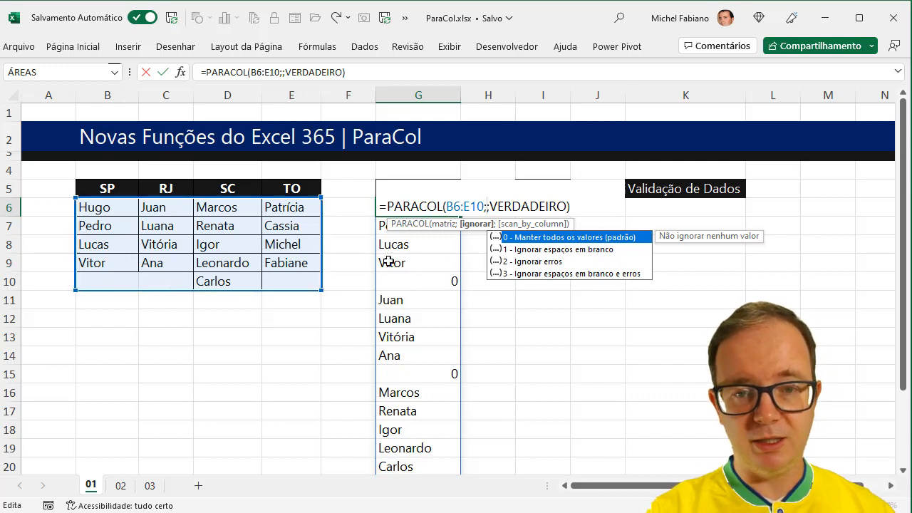
{"action": "double_click", "coordinate": [552, 249]}
{"action": "key", "text": "Return"}
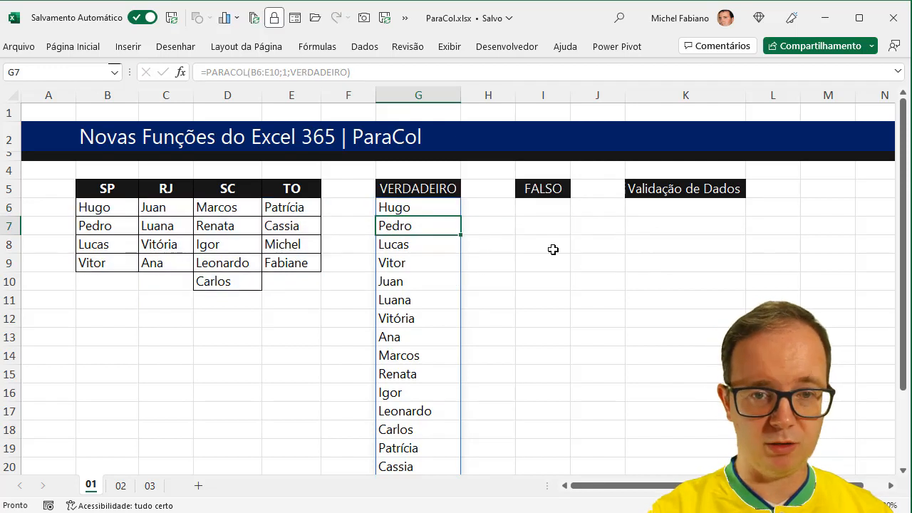
{"action": "left_click_drag", "start_coordinate": [415, 207], "coordinate": [415, 265]}
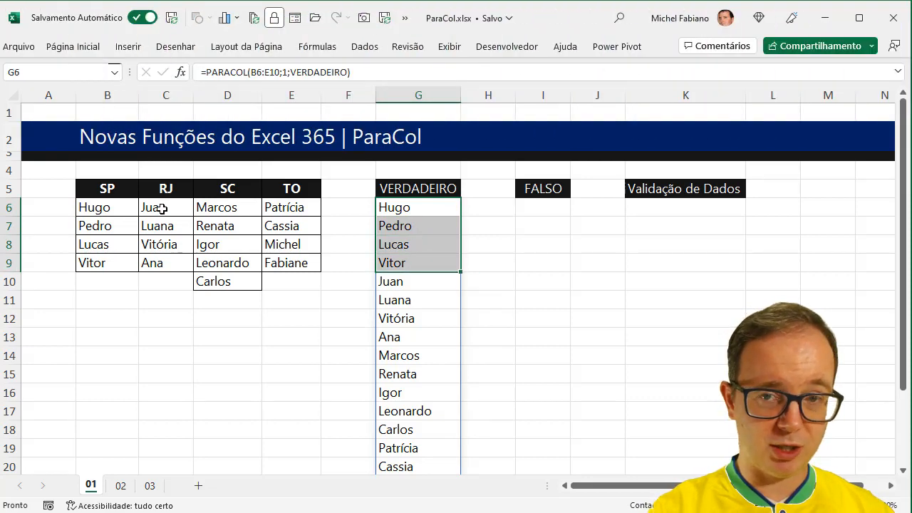
{"action": "left_click_drag", "start_coordinate": [176, 211], "coordinate": [173, 260]}
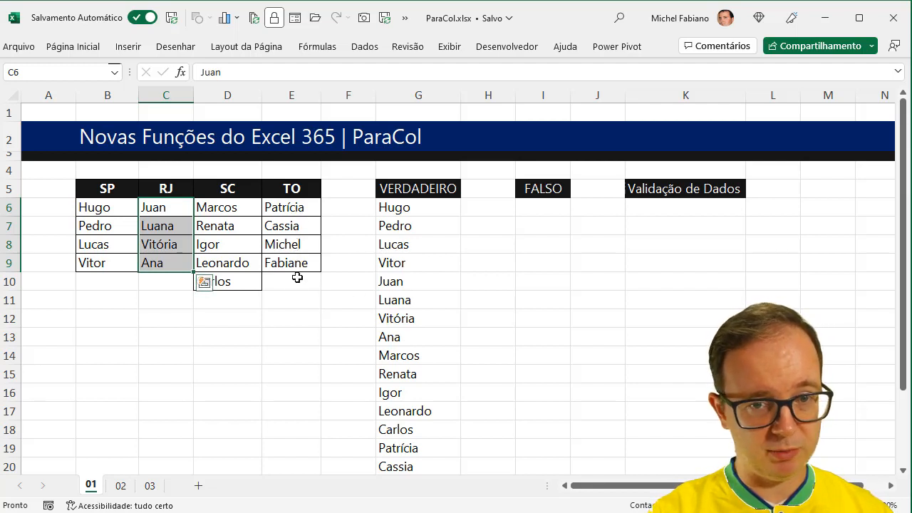
Set the ignore argument of the PARACOL formula in G6 to 3 (Ignorar espaços em branco e erros)
{"action": "double_click", "coordinate": [419, 207]}
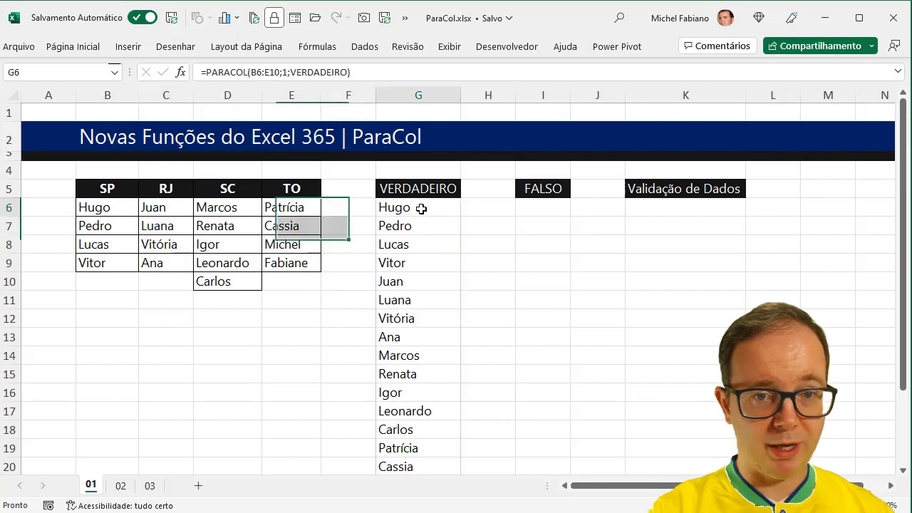
{"action": "left_click", "coordinate": [493, 207]}
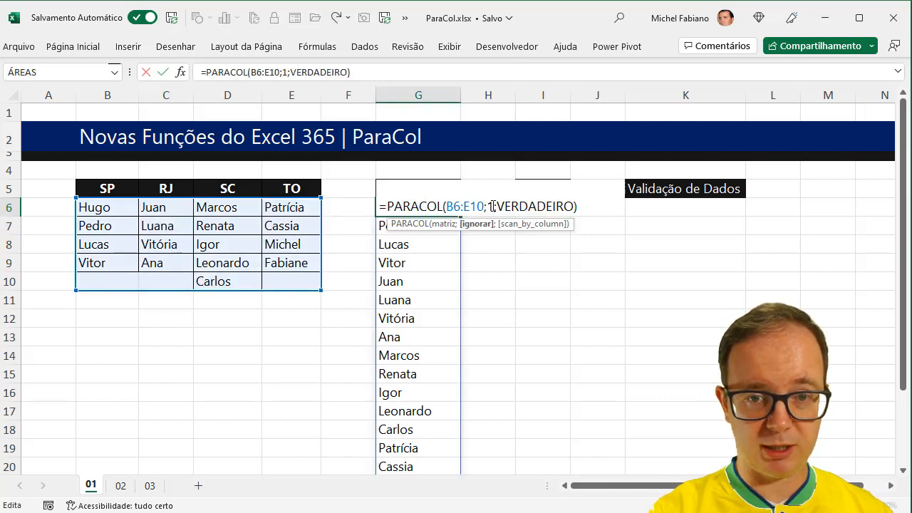
{"action": "key", "text": "BackSpace"}
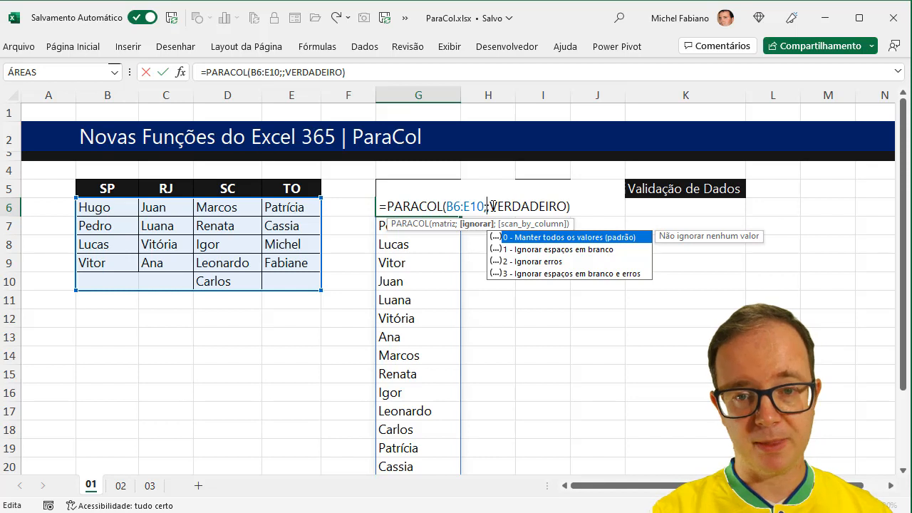
{"action": "left_click", "coordinate": [536, 254]}
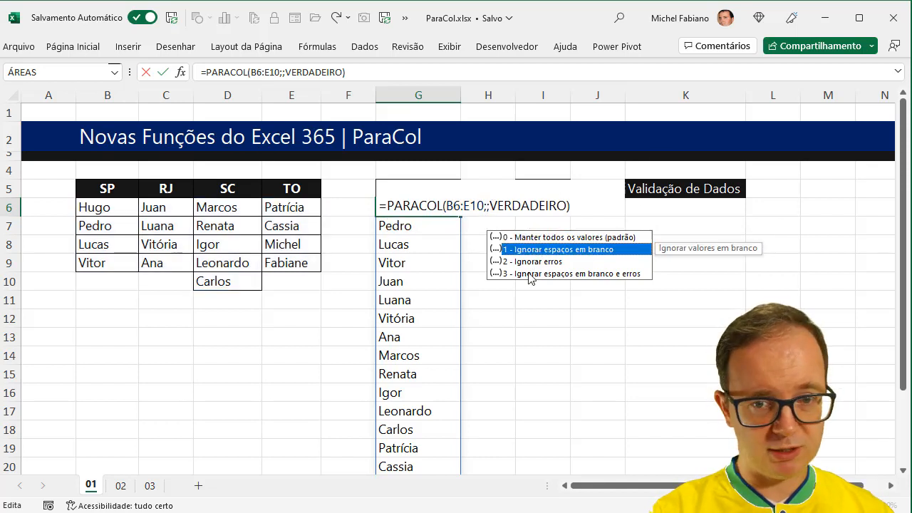
{"action": "double_click", "coordinate": [527, 273]}
{"action": "key", "text": "Return"}
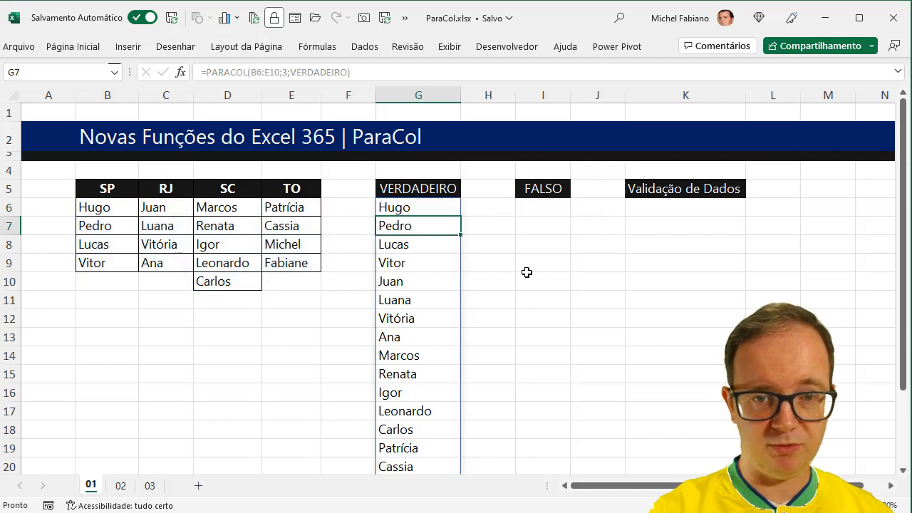
{"action": "key", "text": "Up"}
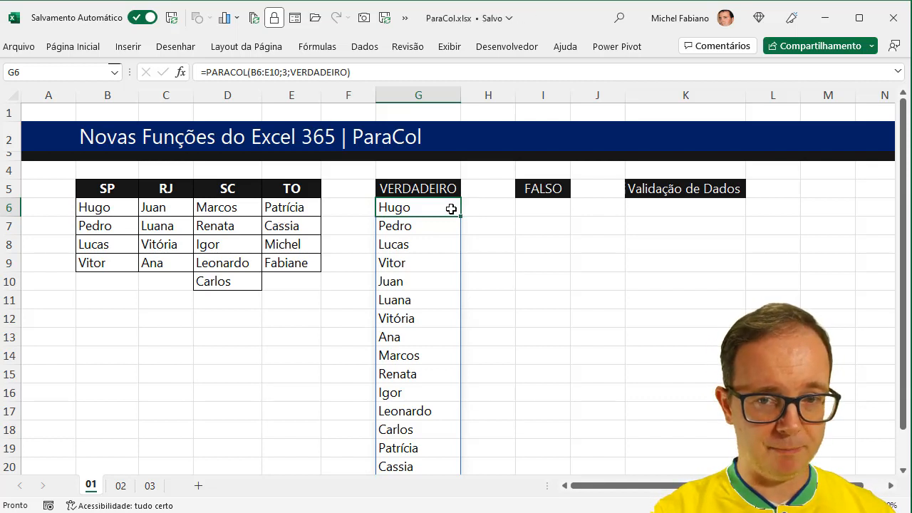
Enter a PARACOL formula in I6 for B6:E10 with ignore option 1 and FALSO to scan by row
{"action": "left_click", "coordinate": [532, 209]}
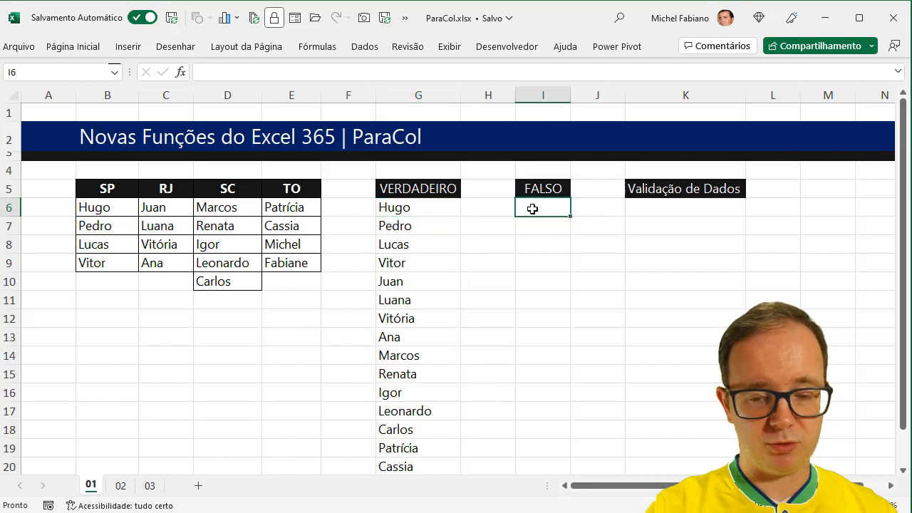
{"action": "type", "text": "=paracol("}
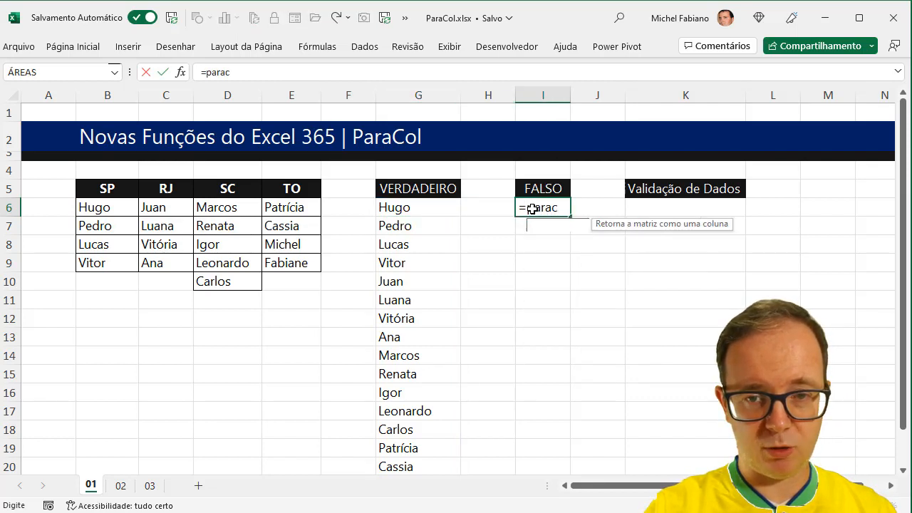
{"action": "left_click", "coordinate": [92, 219]}
{"action": "left_click_drag", "start_coordinate": [90, 205], "coordinate": [276, 280]}
{"action": "type", "text": ";"}
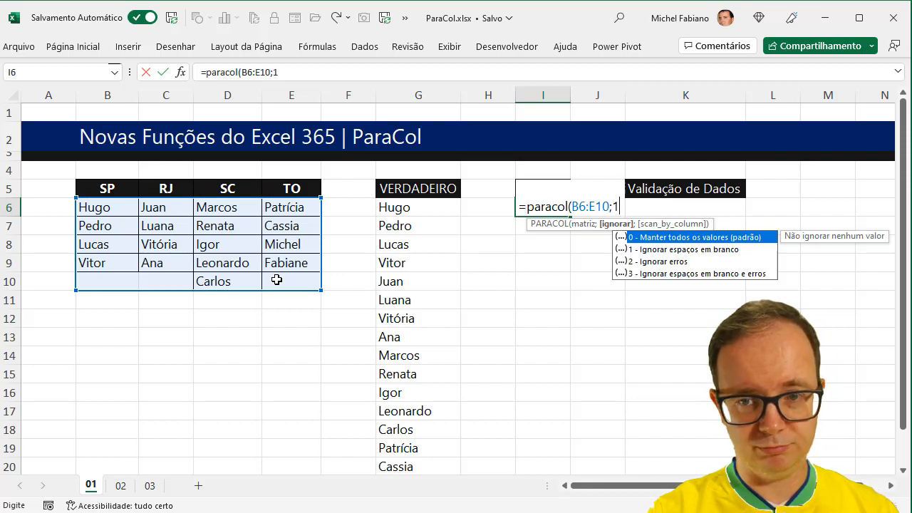
{"action": "type", "text": "1;"}
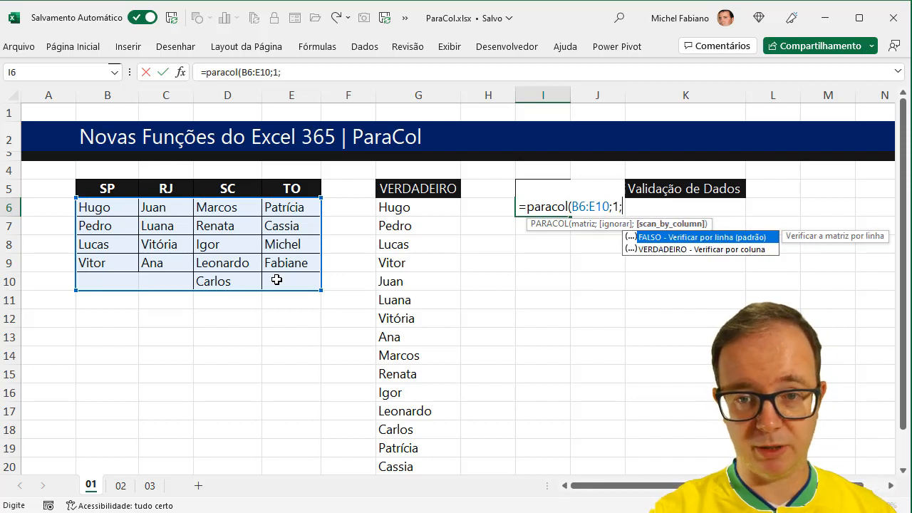
{"action": "double_click", "coordinate": [689, 239]}
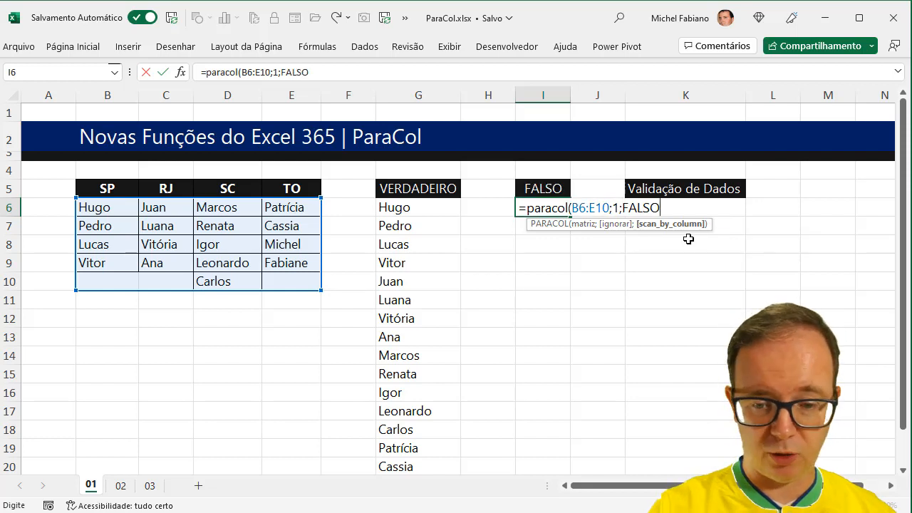
{"action": "type", "text": ")"}
{"action": "key", "text": "Return"}
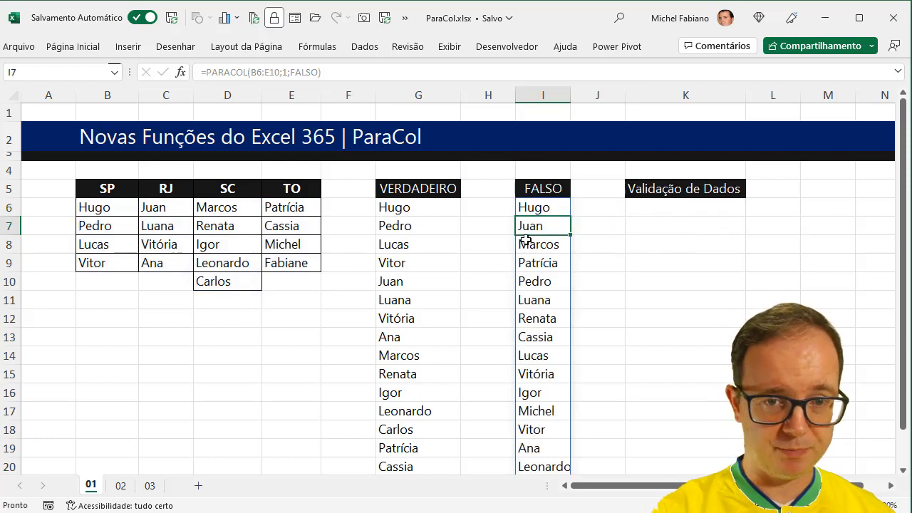
Compare the order of the stacked lists under VERDADEIRO and FALSO with the columns and rows of the source name table
{"action": "left_click", "coordinate": [399, 204]}
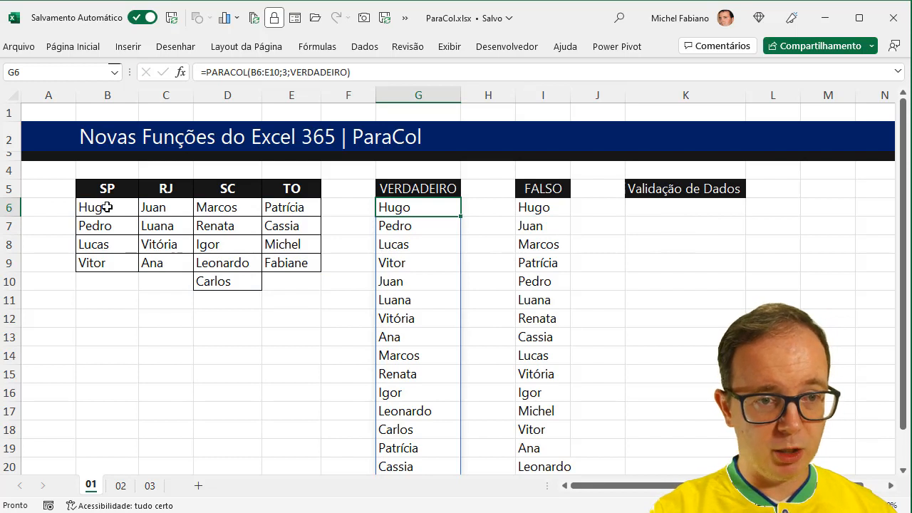
{"action": "left_click_drag", "start_coordinate": [106, 206], "coordinate": [105, 261]}
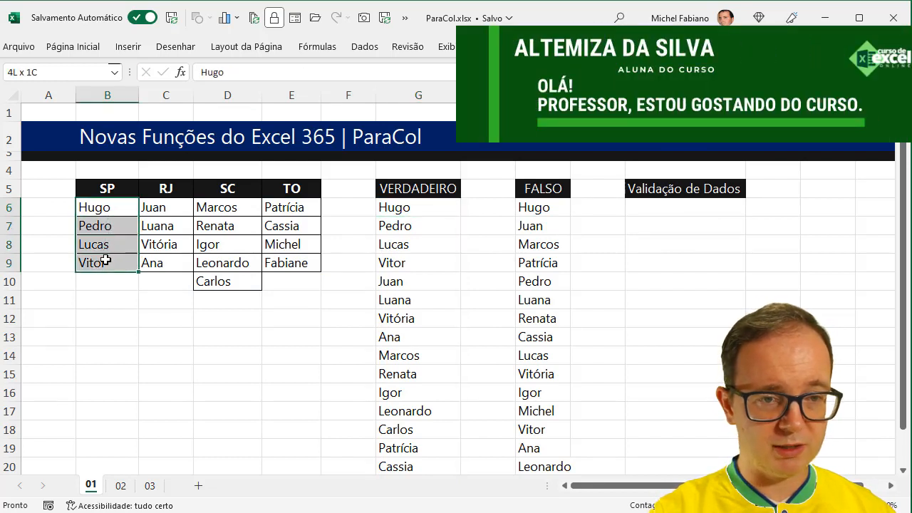
{"action": "right_click", "coordinate": [547, 208]}
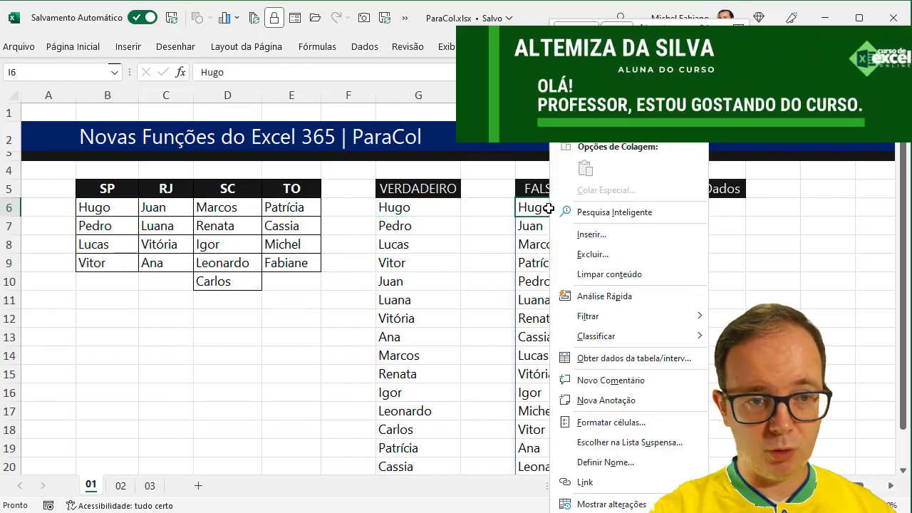
{"action": "left_click", "coordinate": [531, 207]}
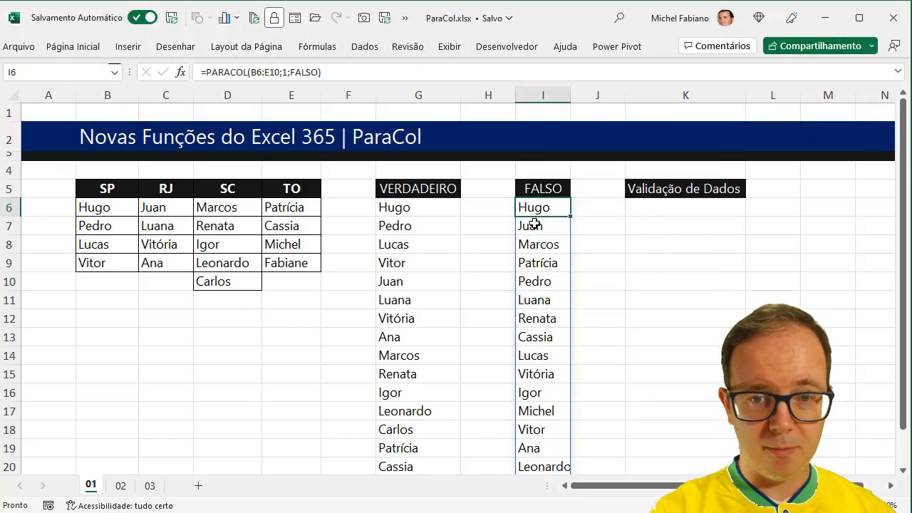
{"action": "left_click_drag", "start_coordinate": [103, 207], "coordinate": [288, 210]}
{"action": "left_click_drag", "start_coordinate": [118, 226], "coordinate": [283, 224]}
{"action": "left_click_drag", "start_coordinate": [126, 241], "coordinate": [273, 251]}
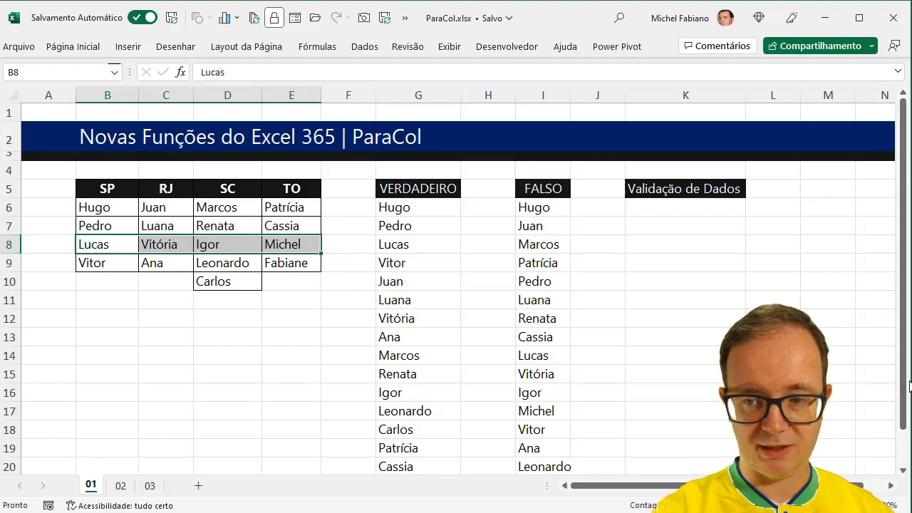
{"action": "right_click", "coordinate": [903, 447]}
{"action": "left_click", "coordinate": [902, 447]}
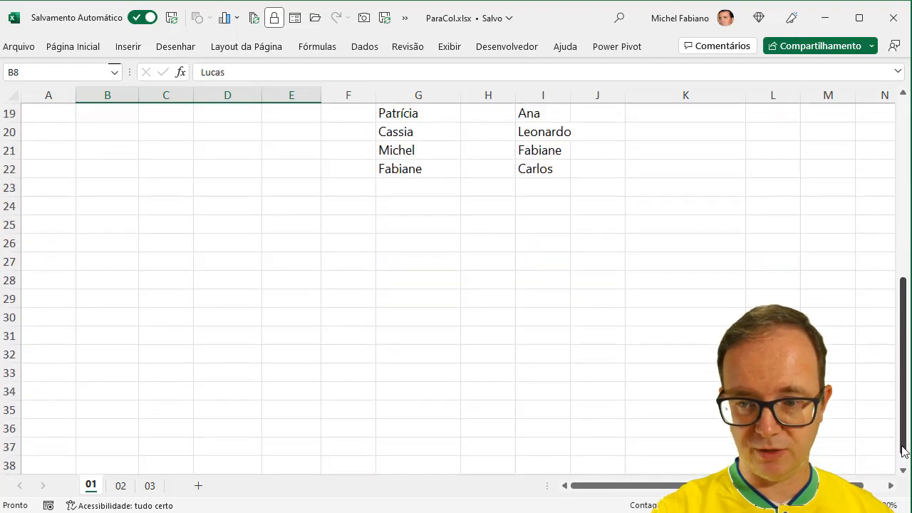
{"action": "left_click_drag", "start_coordinate": [902, 450], "coordinate": [870, 256]}
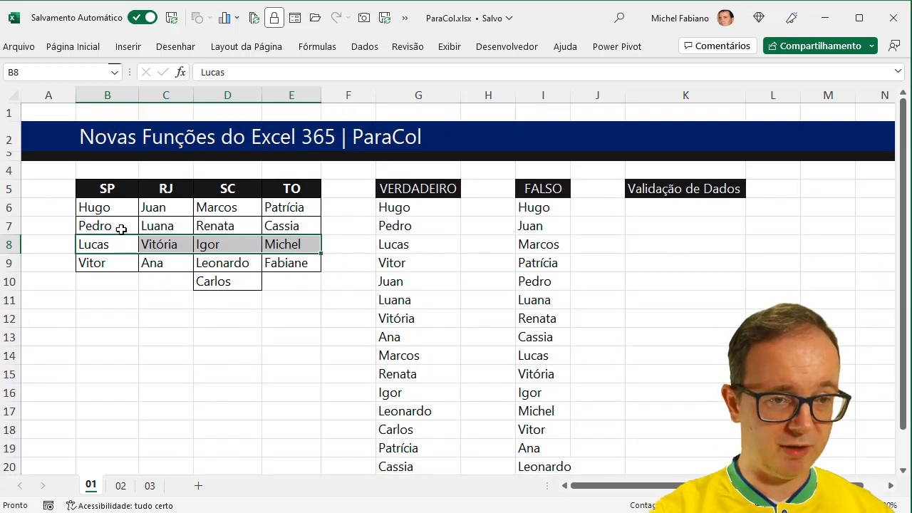
{"action": "left_click_drag", "start_coordinate": [120, 207], "coordinate": [108, 263]}
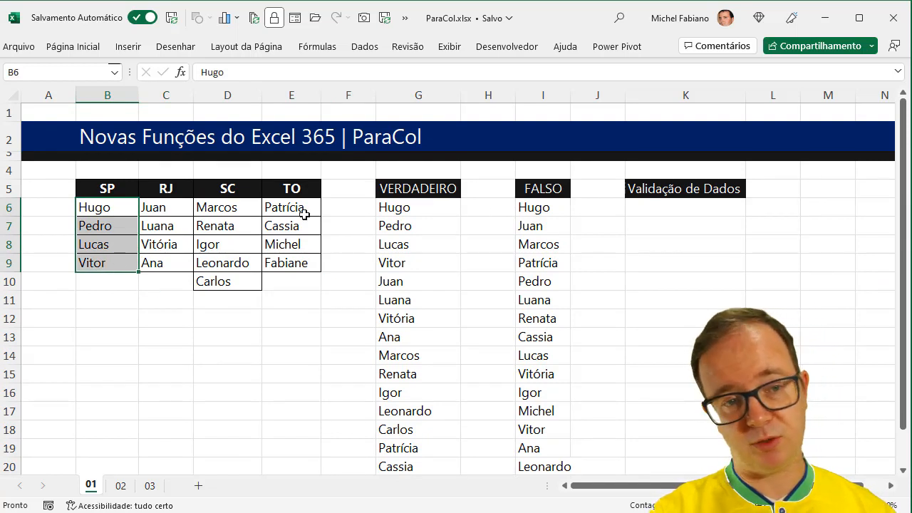
{"action": "left_click_drag", "start_coordinate": [115, 208], "coordinate": [275, 207]}
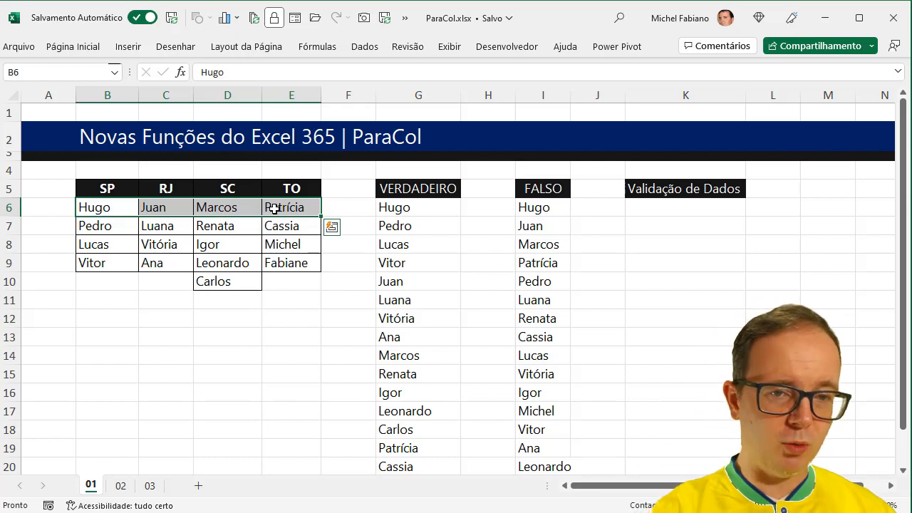
{"action": "left_click", "coordinate": [434, 208]}
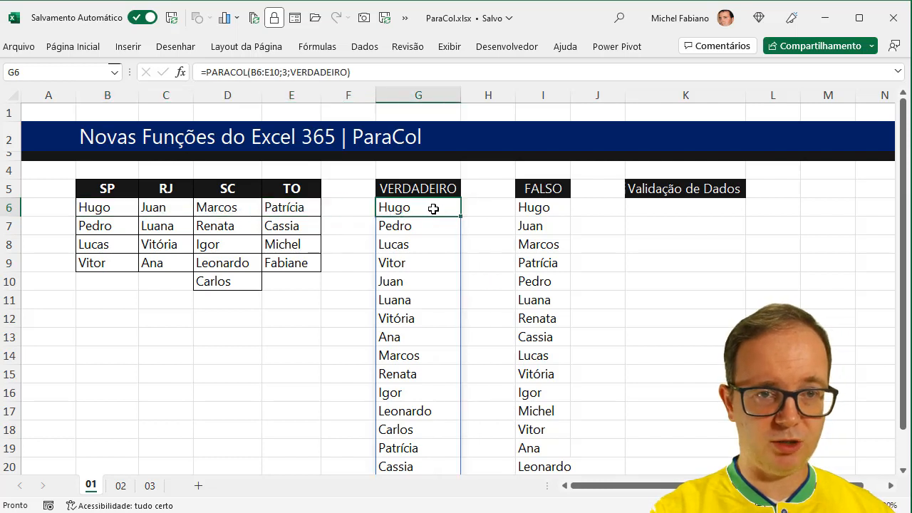
{"action": "left_click", "coordinate": [533, 208]}
{"action": "left_click", "coordinate": [412, 207]}
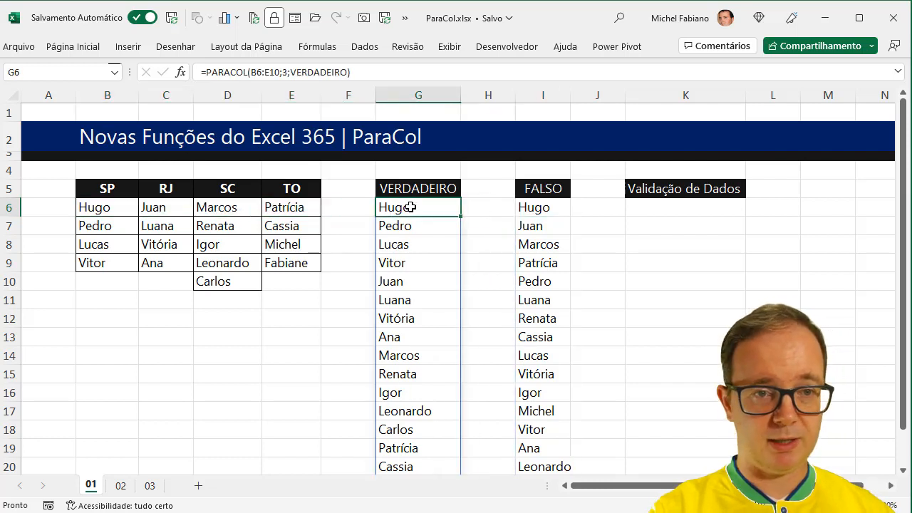
Examine the names offered by the validation list in K6 under Validação de Dados
{"action": "left_click", "coordinate": [647, 205]}
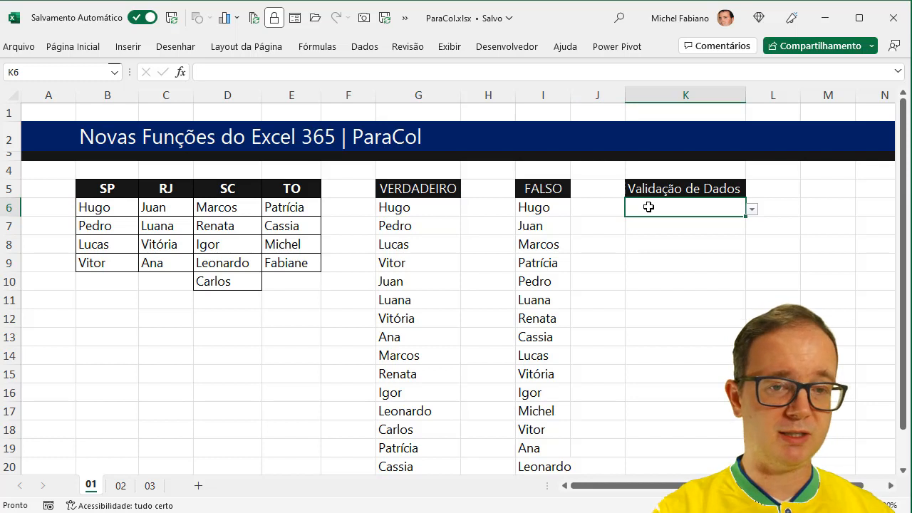
{"action": "left_click", "coordinate": [752, 209]}
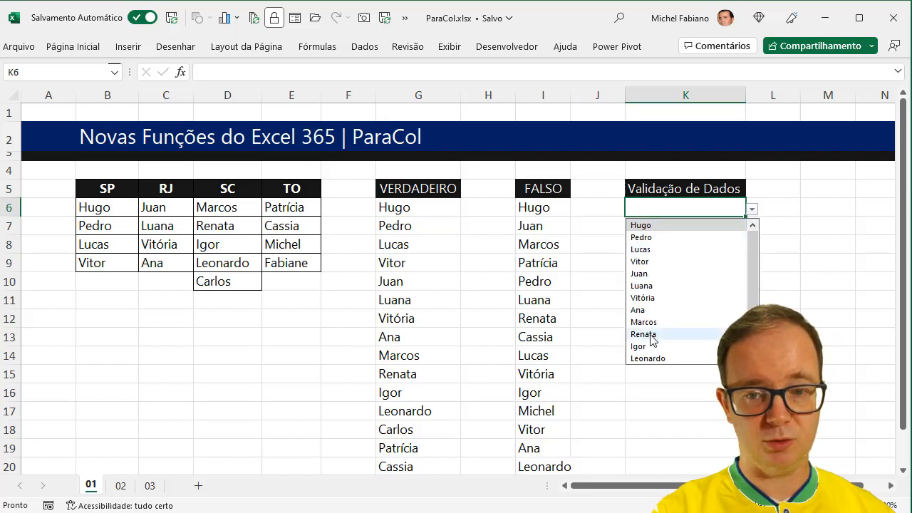
{"action": "left_click_drag", "start_coordinate": [754, 288], "coordinate": [760, 249]}
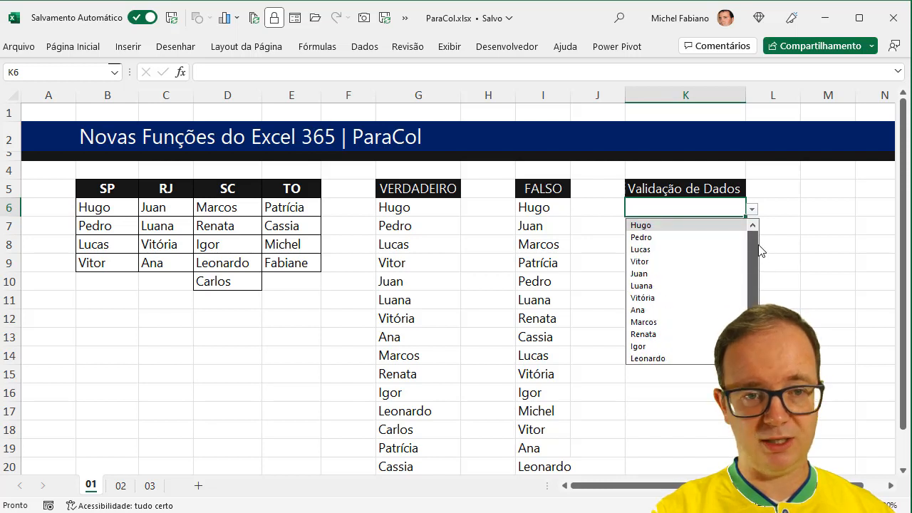
Clear all data validation settings from cell K6 under Validação de Dados
{"action": "left_click", "coordinate": [712, 205]}
{"action": "left_click", "coordinate": [364, 47]}
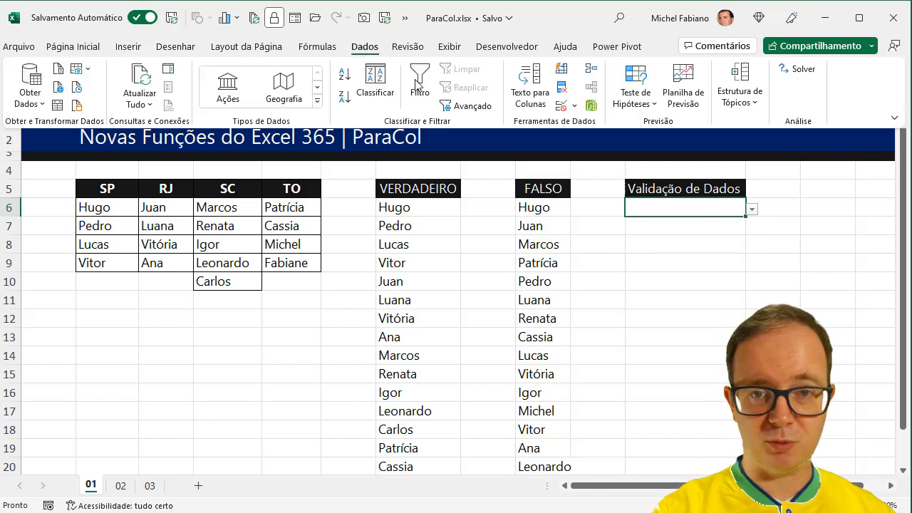
{"action": "left_click", "coordinate": [574, 107]}
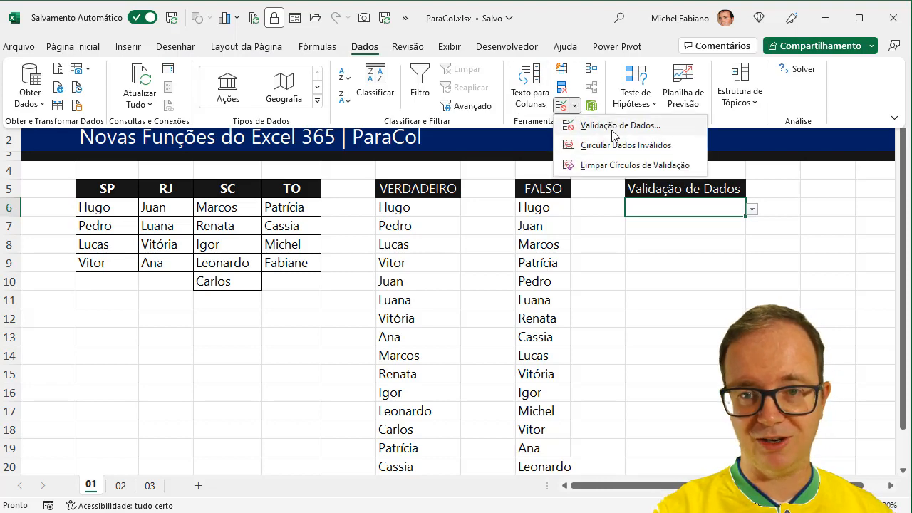
{"action": "left_click", "coordinate": [613, 131]}
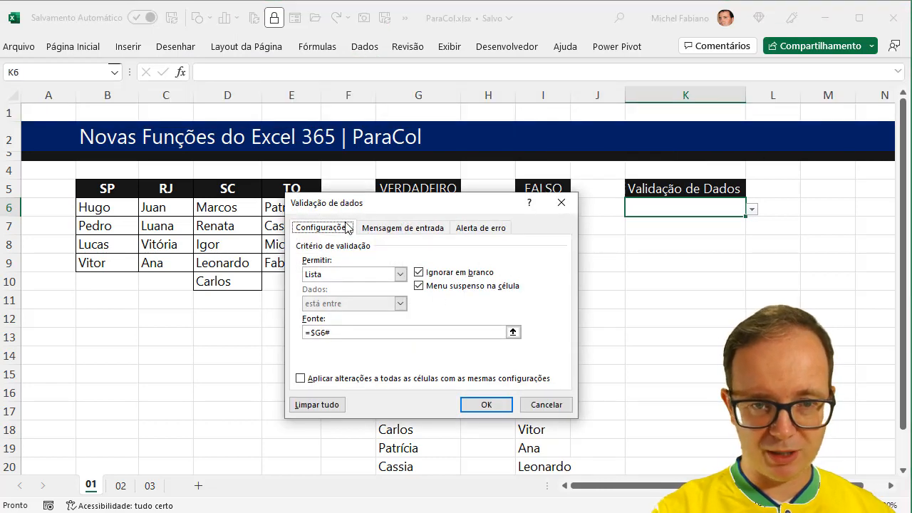
{"action": "left_click", "coordinate": [340, 404]}
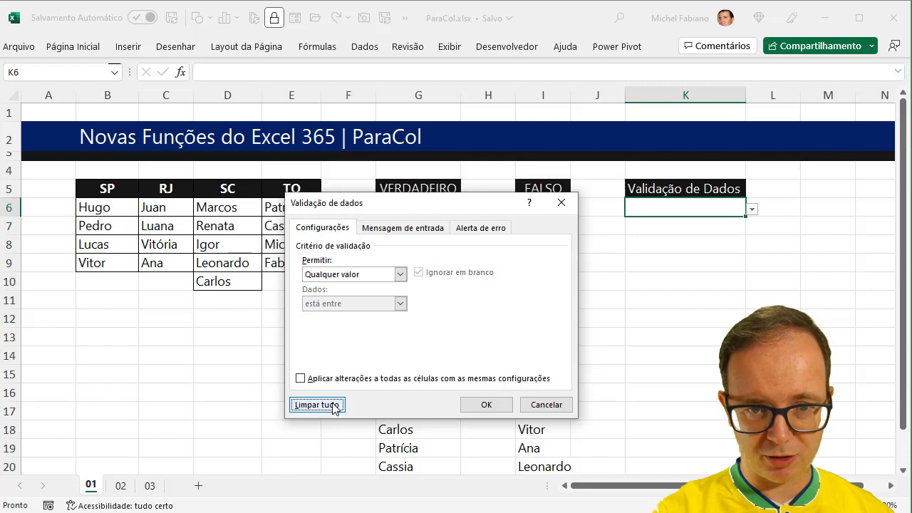
{"action": "left_click", "coordinate": [486, 406]}
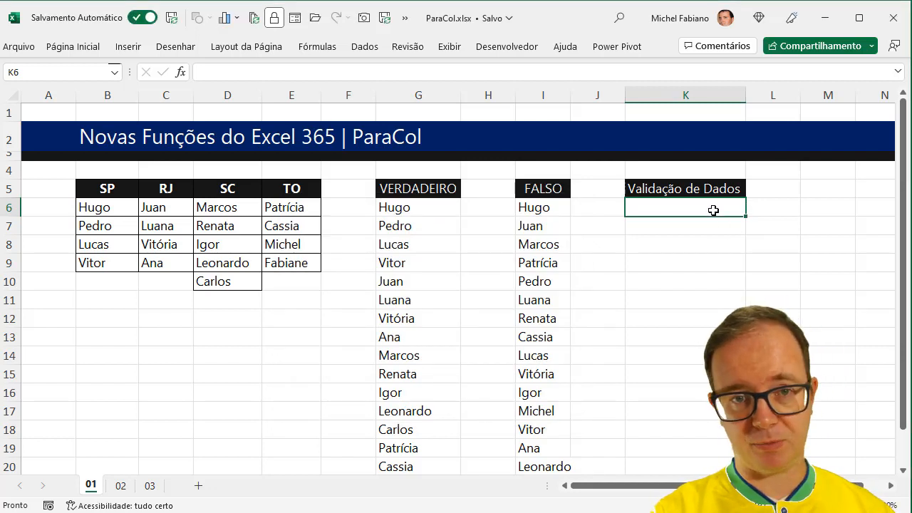
Add a Lista data validation to K6 with the spilled range =$G$6# as its source
{"action": "left_click", "coordinate": [366, 47]}
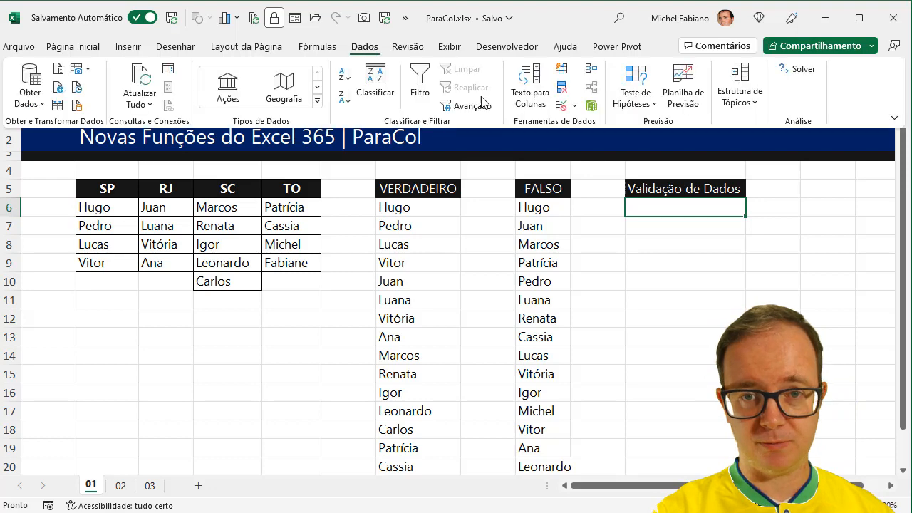
{"action": "left_click", "coordinate": [576, 107]}
{"action": "left_click", "coordinate": [587, 126]}
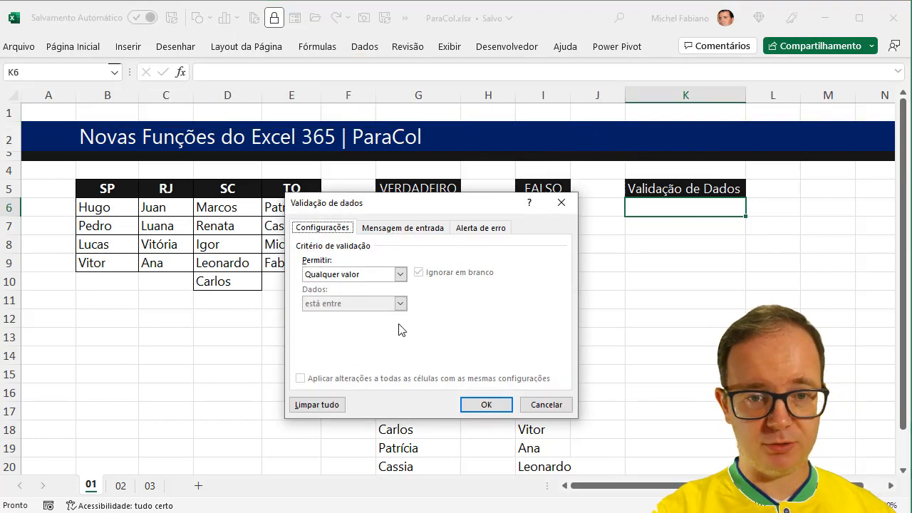
{"action": "left_click", "coordinate": [401, 274]}
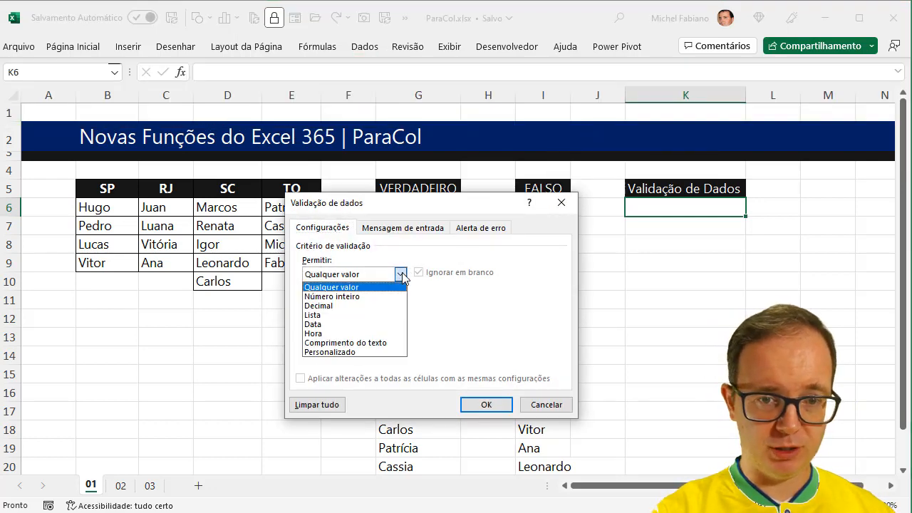
{"action": "left_click", "coordinate": [334, 316]}
{"action": "left_click", "coordinate": [349, 332]}
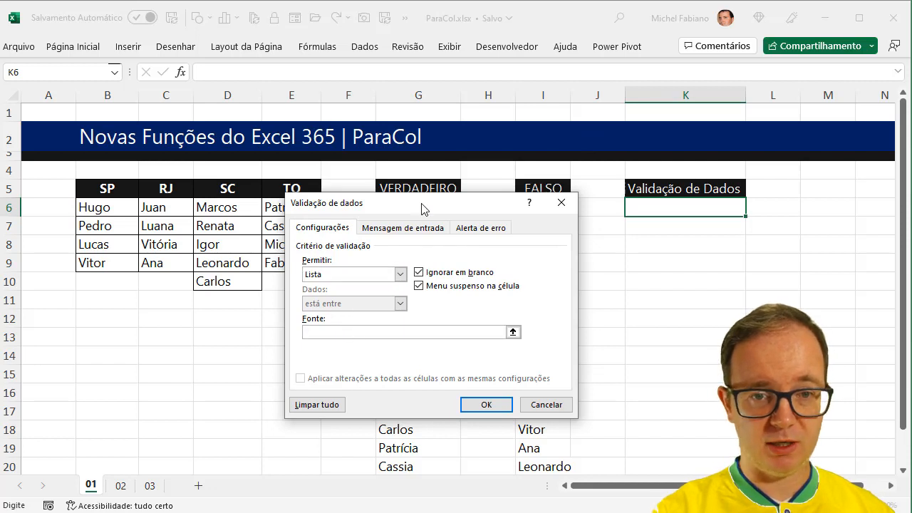
{"action": "left_click_drag", "start_coordinate": [421, 208], "coordinate": [194, 215]}
{"action": "left_click", "coordinate": [396, 208]}
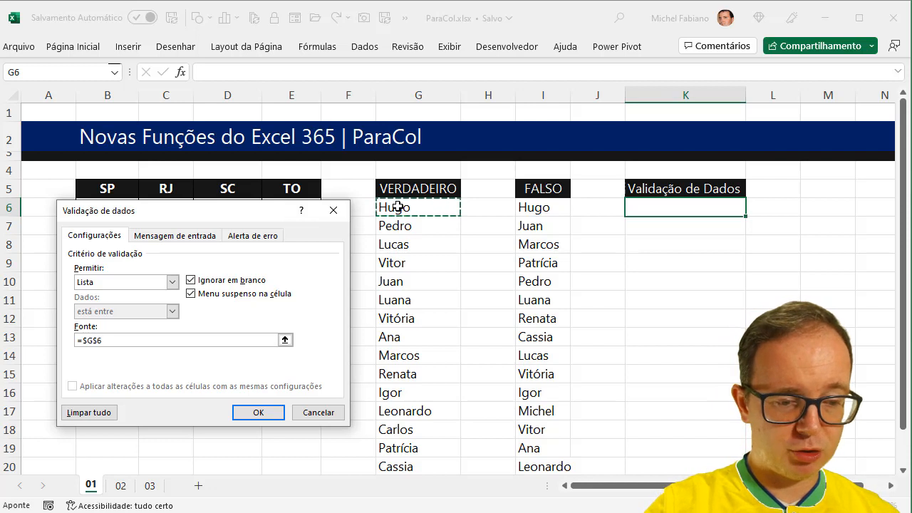
{"action": "type", "text": "#"}
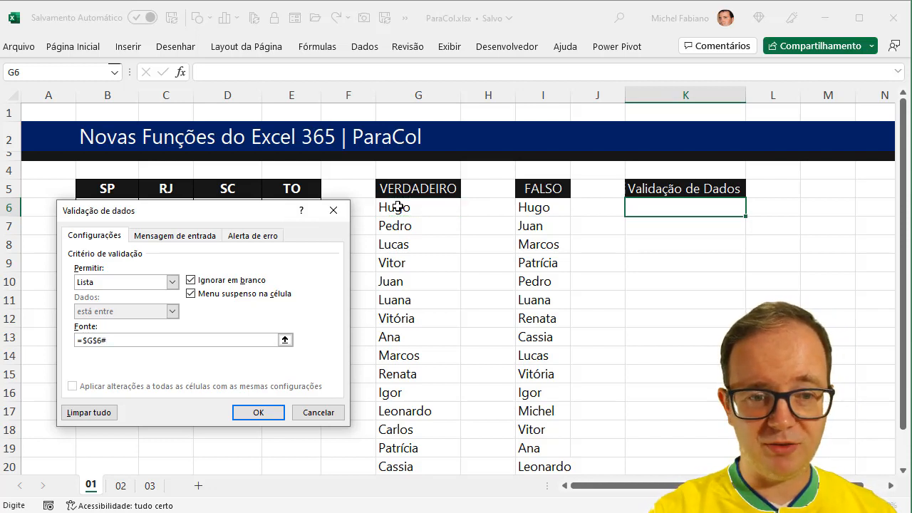
{"action": "left_click", "coordinate": [244, 419]}
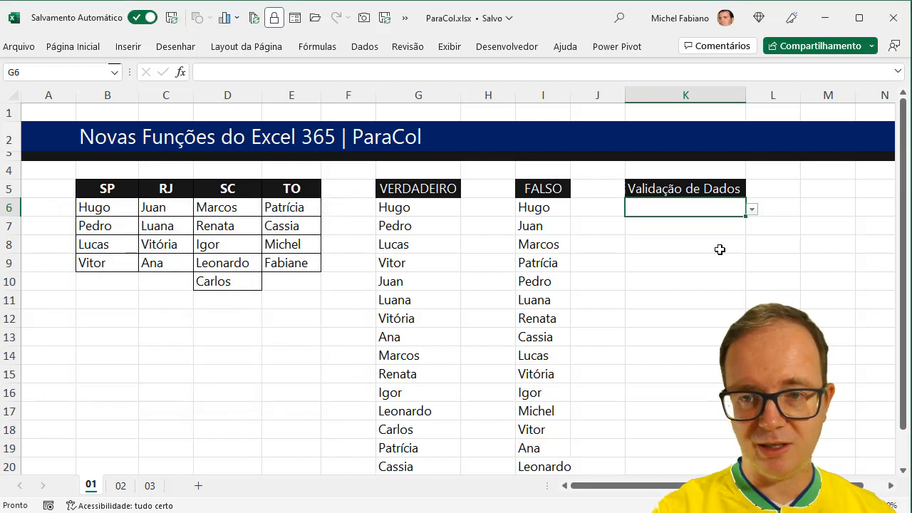
Check the names offered by the K6 validation list against the PARACOL formula in G6
{"action": "left_click", "coordinate": [752, 209]}
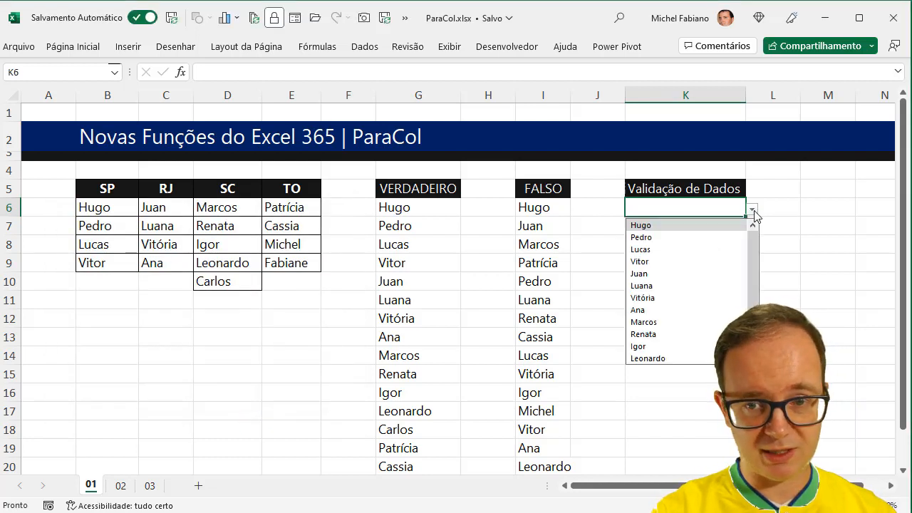
{"action": "left_click", "coordinate": [421, 206]}
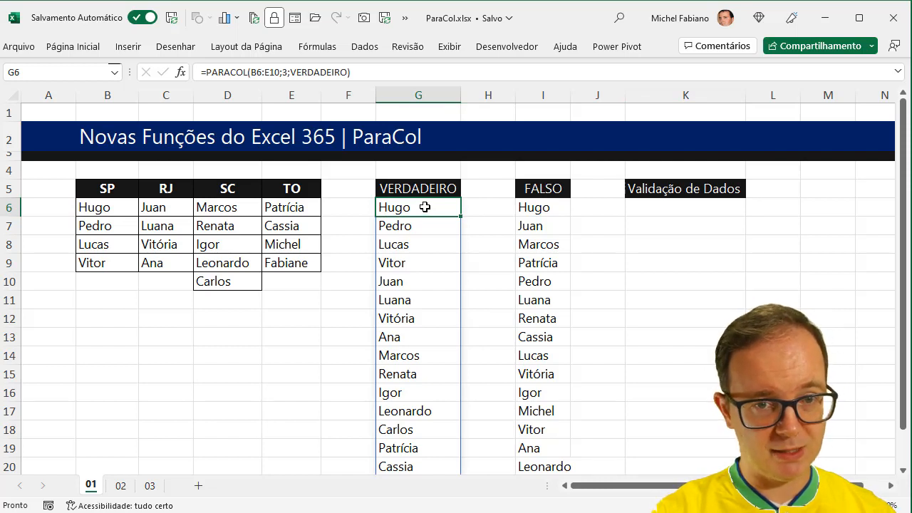
{"action": "left_click", "coordinate": [710, 207]}
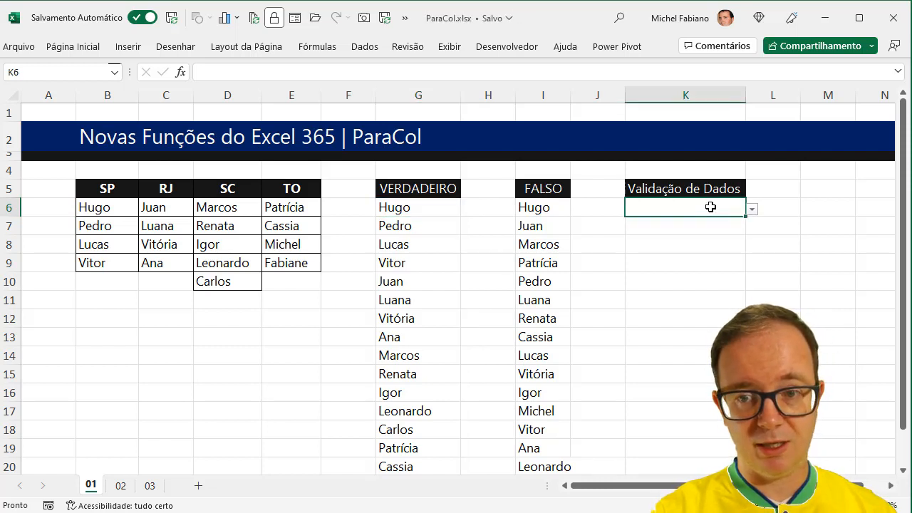
{"action": "left_click", "coordinate": [752, 209]}
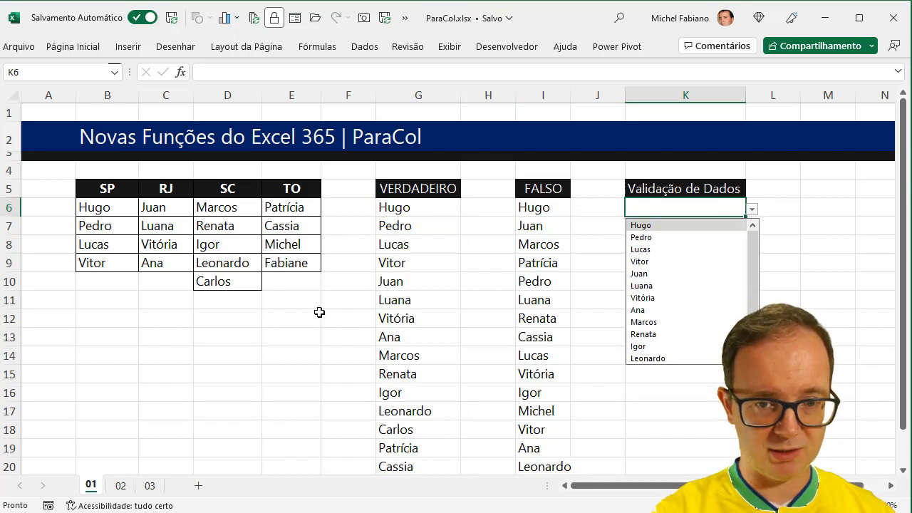
Enter TESTE in E10 under the TO column and look for it at the end of the K6 validation list
{"action": "left_click", "coordinate": [287, 280]}
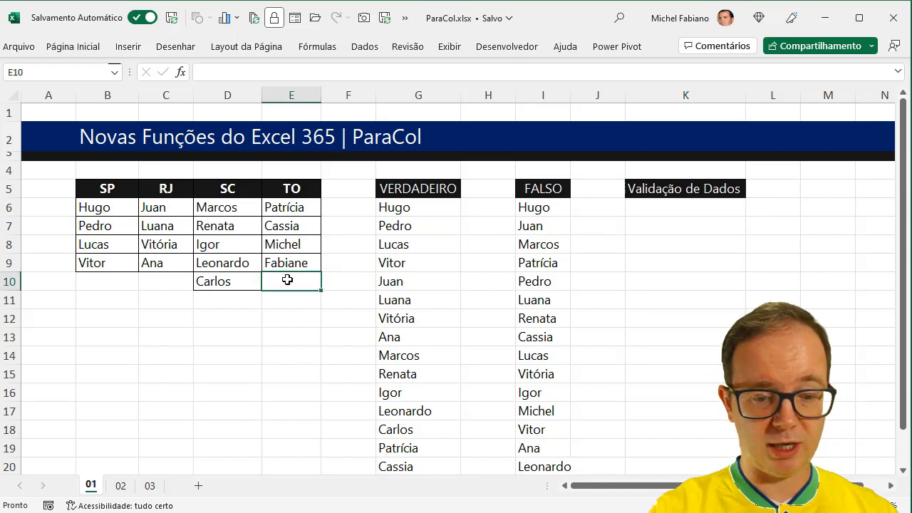
{"action": "type", "text": "TESTE"}
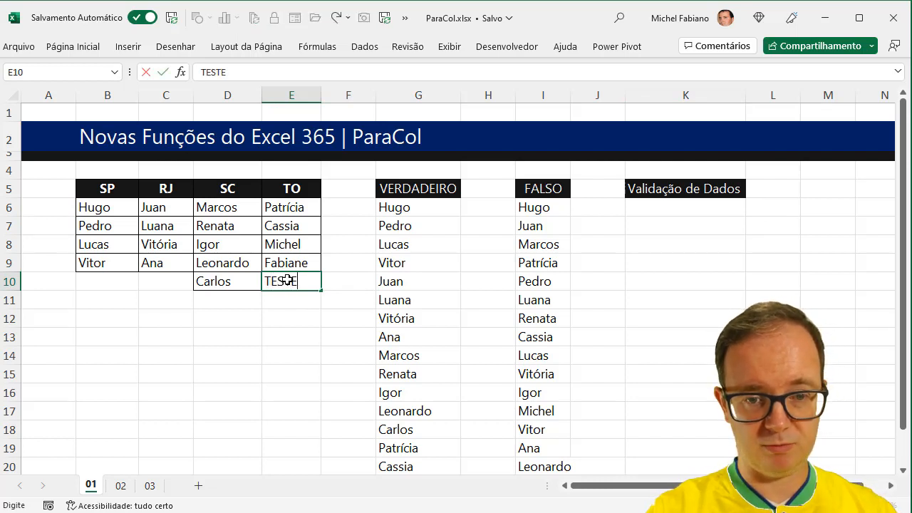
{"action": "key", "text": "Return"}
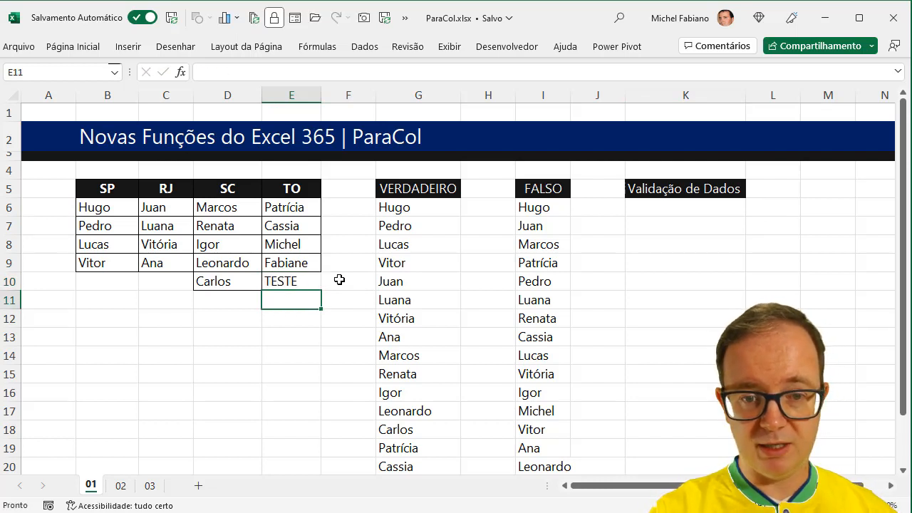
{"action": "left_click", "coordinate": [735, 211]}
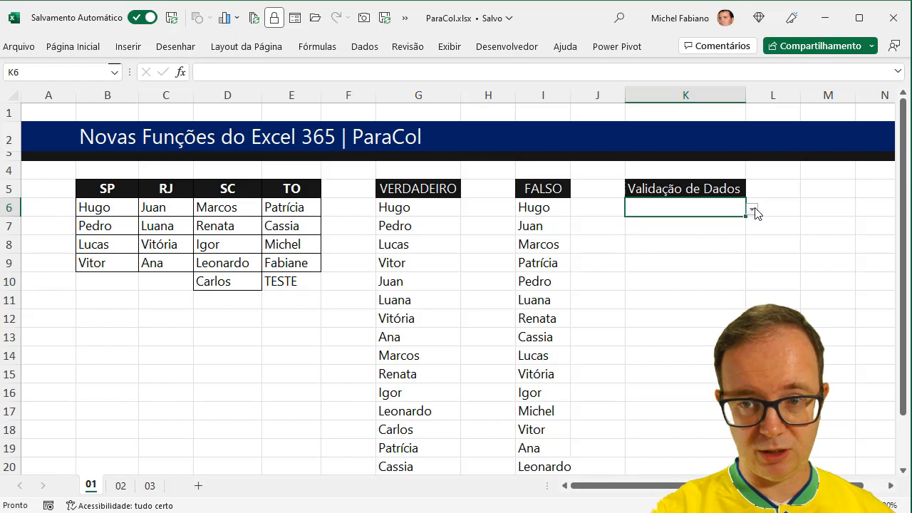
{"action": "left_click", "coordinate": [753, 209]}
{"action": "left_click_drag", "start_coordinate": [753, 235], "coordinate": [751, 280]}
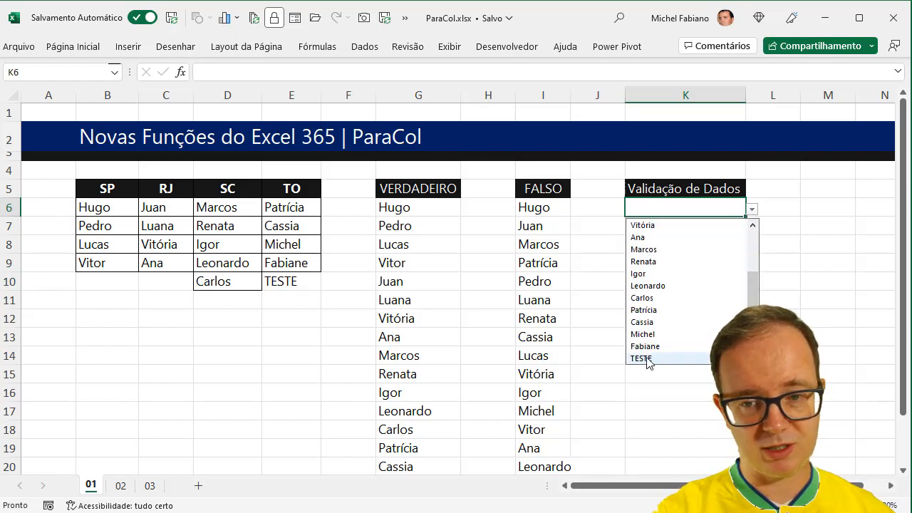
Delete the TESTE entry from E10 and recheck the end of the K6 validation list
{"action": "left_click", "coordinate": [292, 281]}
{"action": "key", "text": "Delete"}
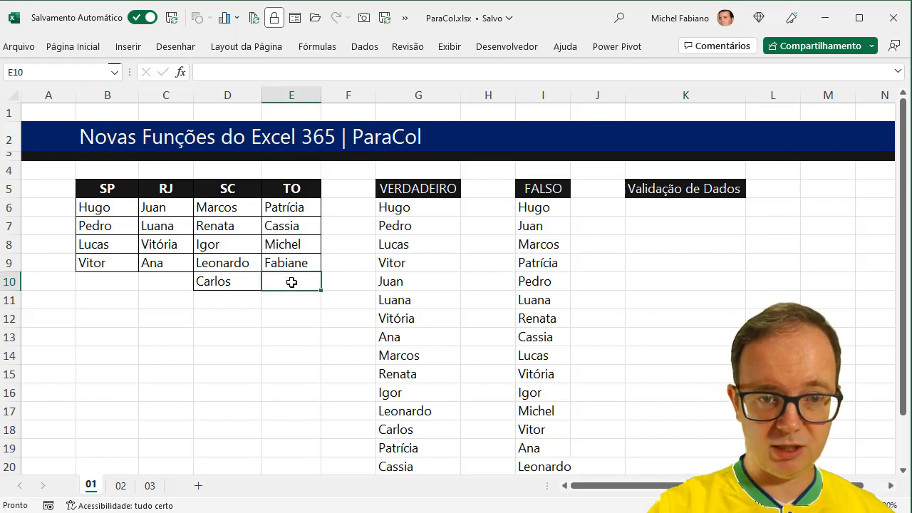
{"action": "left_click", "coordinate": [709, 208]}
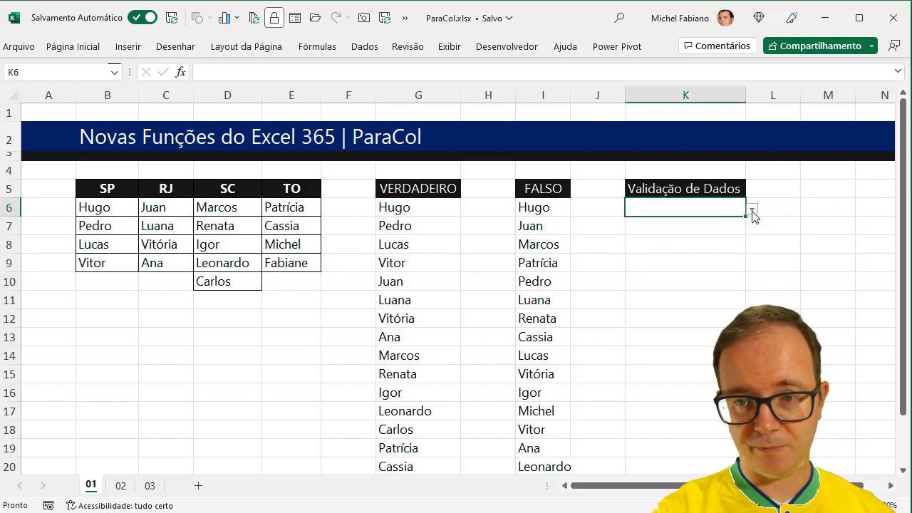
{"action": "left_click", "coordinate": [752, 211]}
{"action": "scroll", "coordinate": [752, 269], "scroll_direction": "down", "scroll_amount": 2}
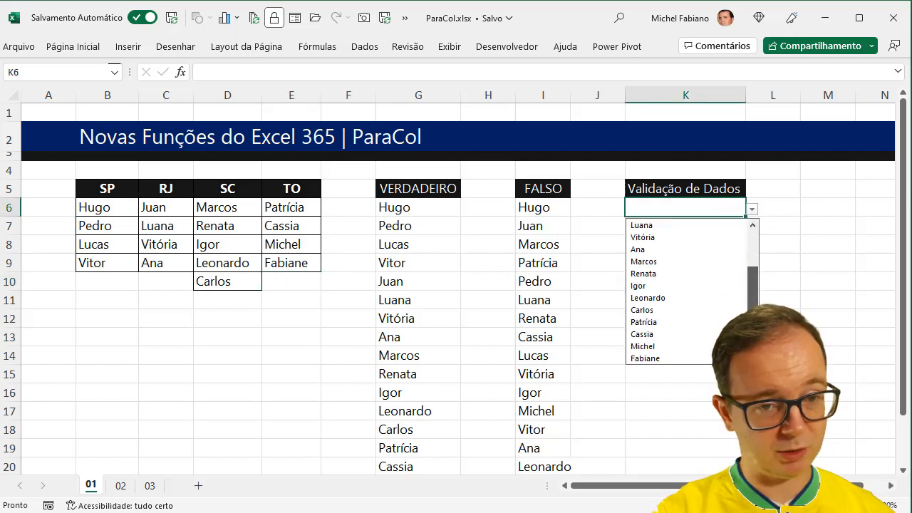
{"action": "left_click", "coordinate": [812, 181]}
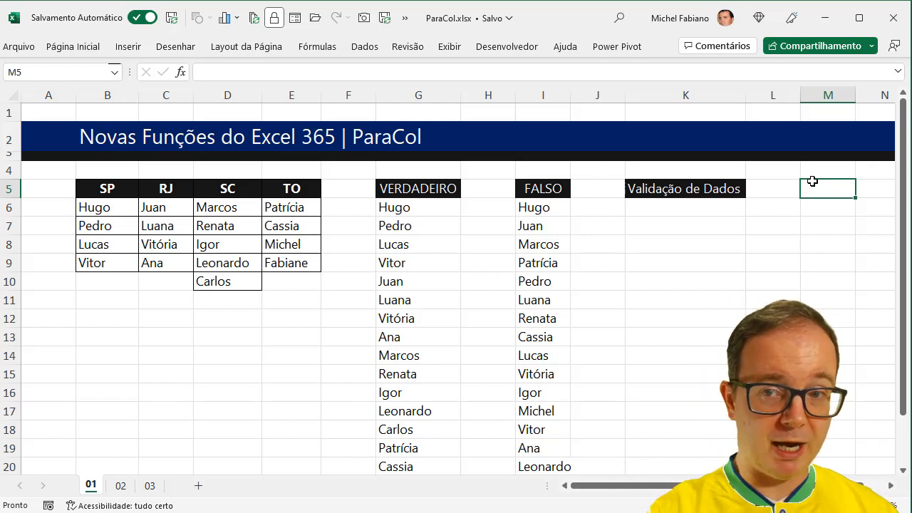
On sheet 02, examine the SP and RJ source table and the nested QUEBRARLINS and PARACOL formula in G6
{"action": "left_click", "coordinate": [120, 486]}
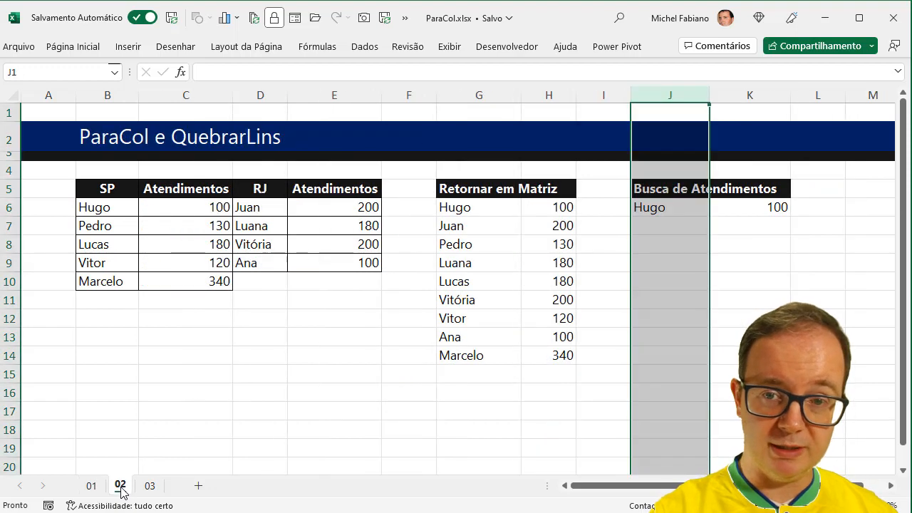
{"action": "left_click", "coordinate": [359, 344]}
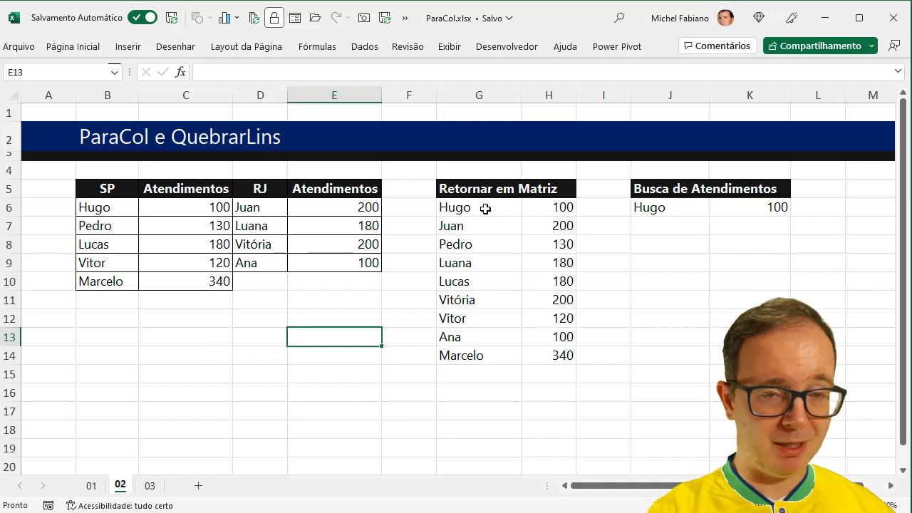
{"action": "left_click_drag", "start_coordinate": [98, 206], "coordinate": [193, 281]}
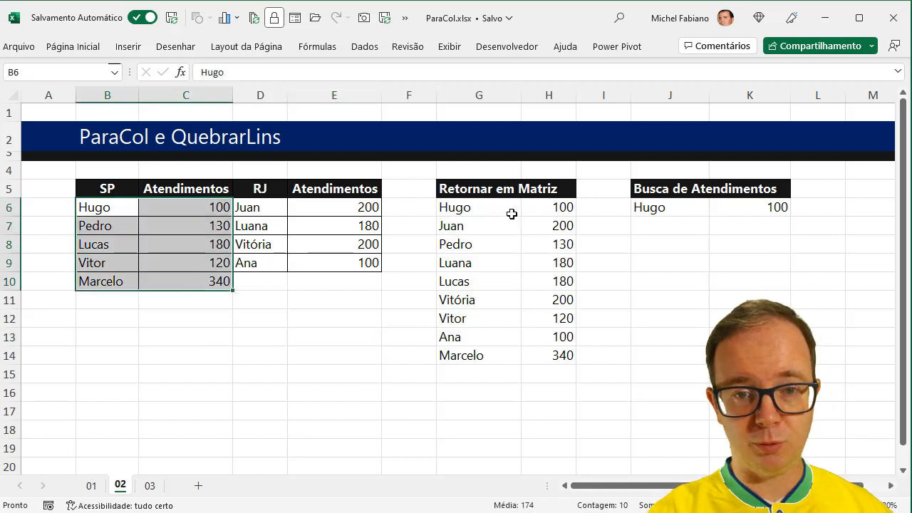
{"action": "left_click_drag", "start_coordinate": [511, 212], "coordinate": [553, 355]}
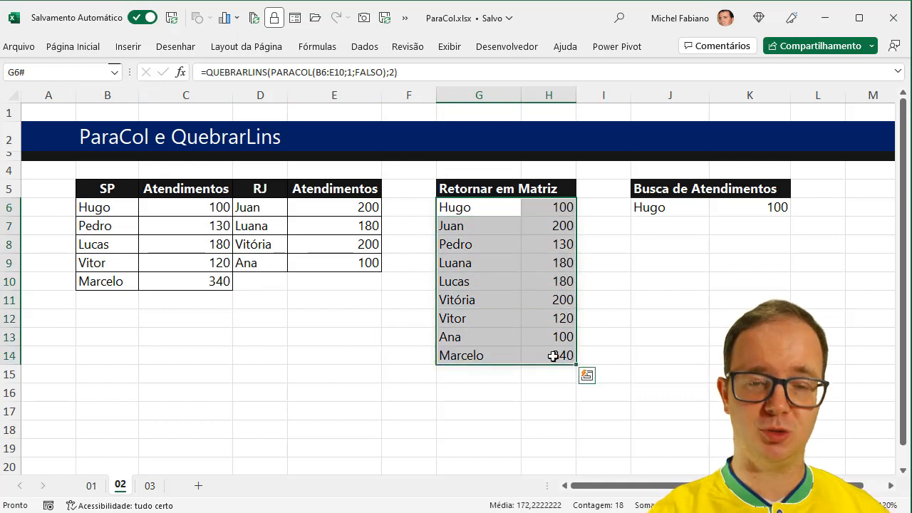
{"action": "left_click", "coordinate": [500, 208]}
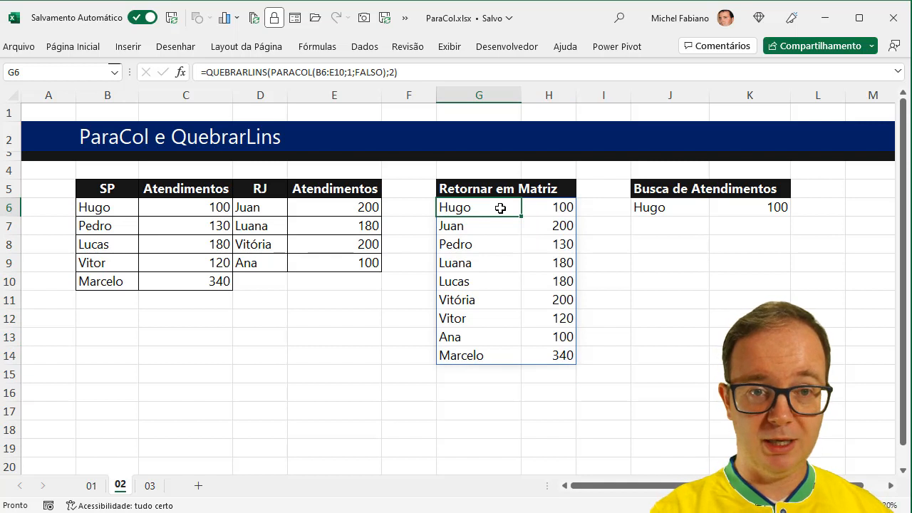
{"action": "double_click", "coordinate": [500, 208]}
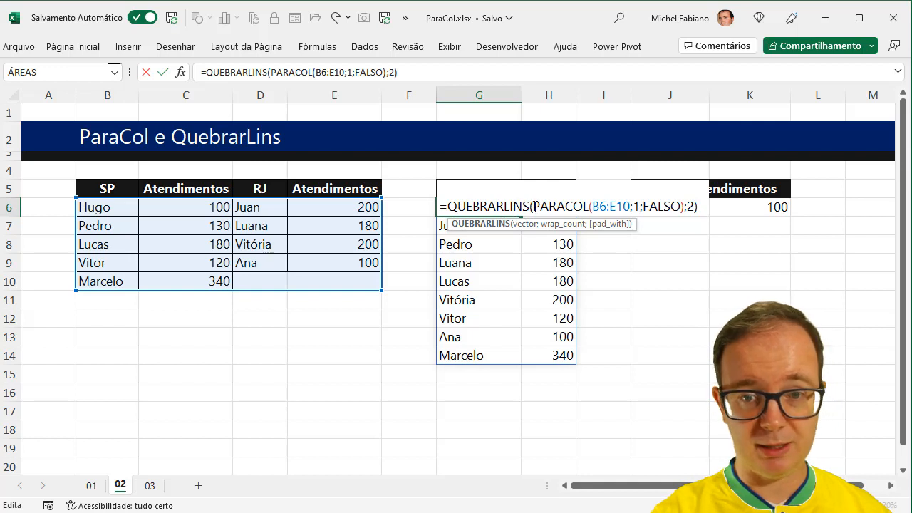
{"action": "left_click_drag", "start_coordinate": [533, 207], "coordinate": [682, 207]}
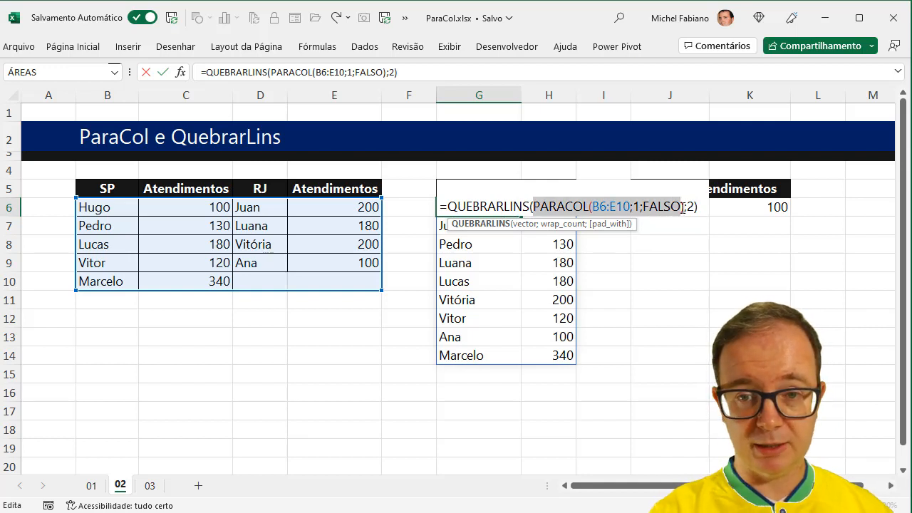
{"action": "left_click_drag", "start_coordinate": [533, 207], "coordinate": [681, 208]}
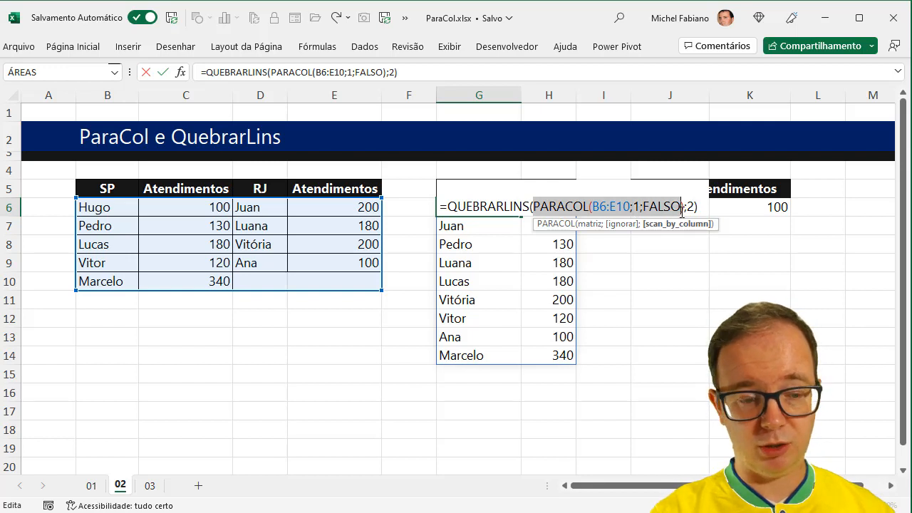
{"action": "key", "text": "Escape"}
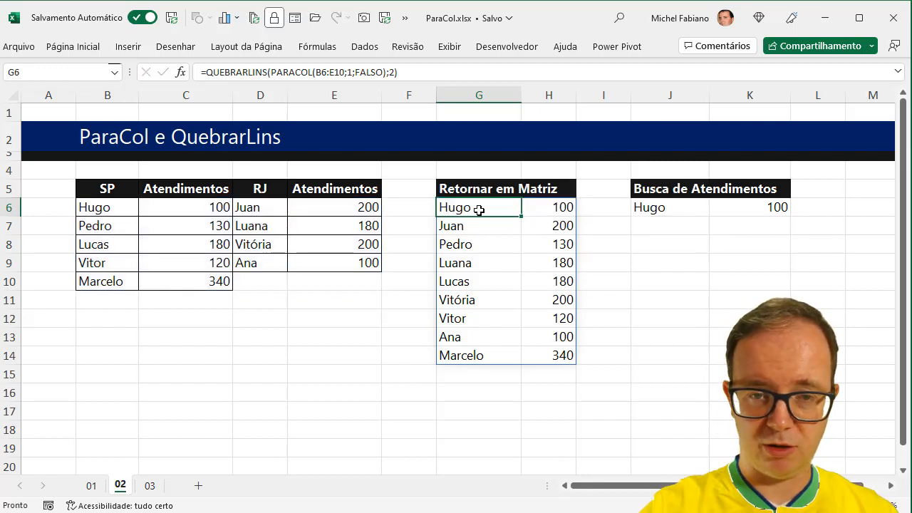
Replace the formula in G6 with =PARACOL(B6:E10;1;FALSO), ignoring blanks and scanning by row
{"action": "key", "text": "Delete"}
{"action": "type", "text": "=p"}
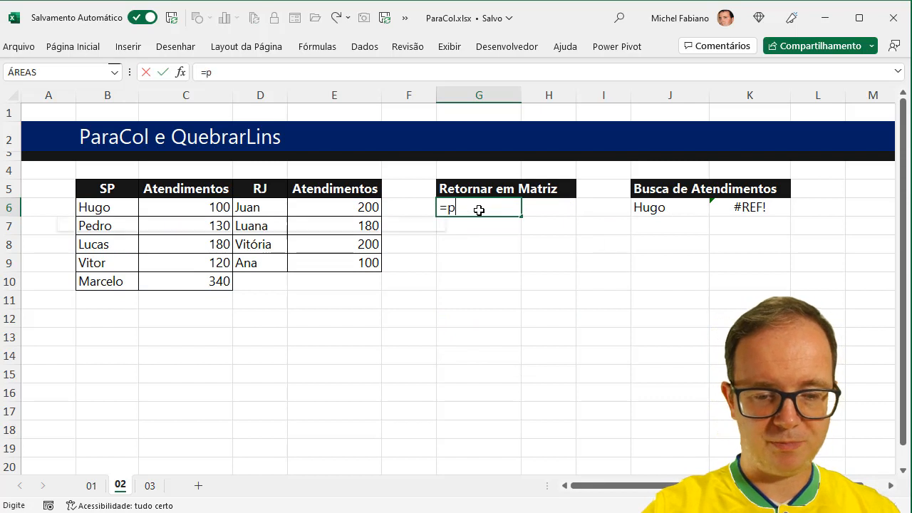
{"action": "type", "text": "aracol("}
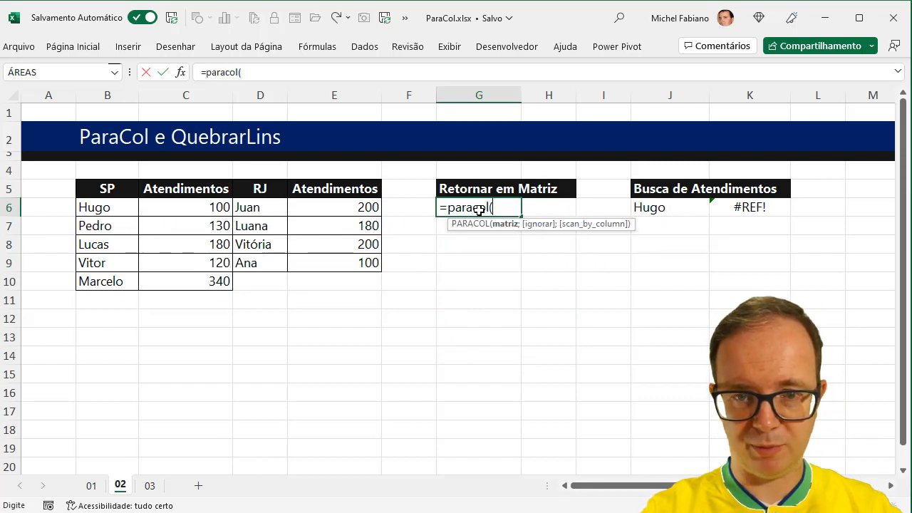
{"action": "left_click_drag", "start_coordinate": [114, 207], "coordinate": [330, 281]}
{"action": "type", "text": ";1;"}
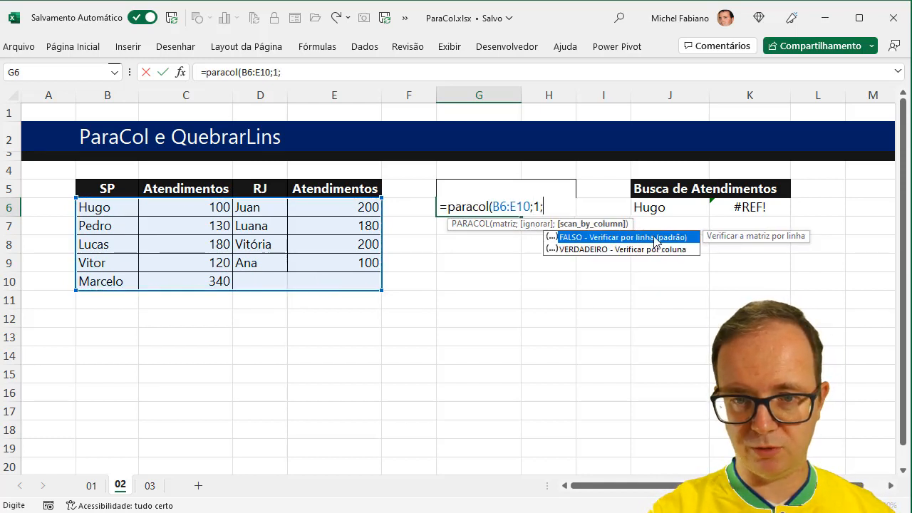
{"action": "double_click", "coordinate": [654, 238]}
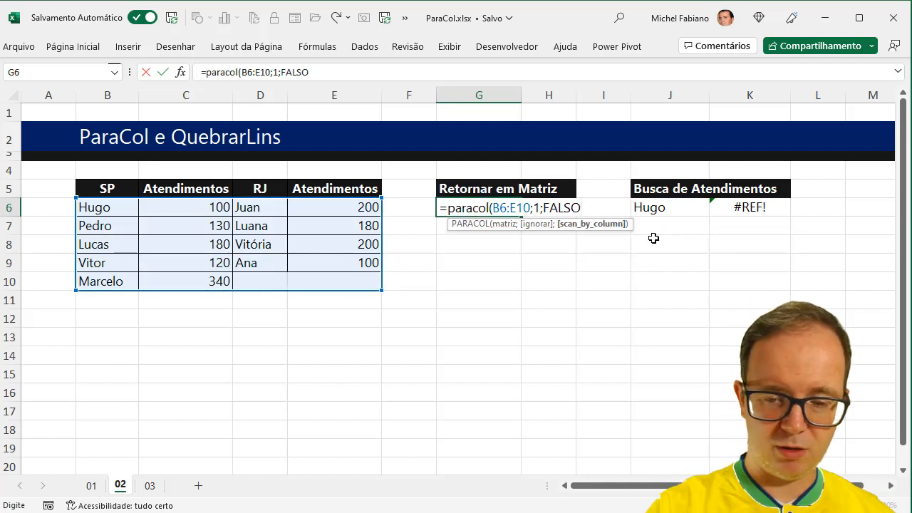
{"action": "type", "text": ")"}
{"action": "key", "text": "Return"}
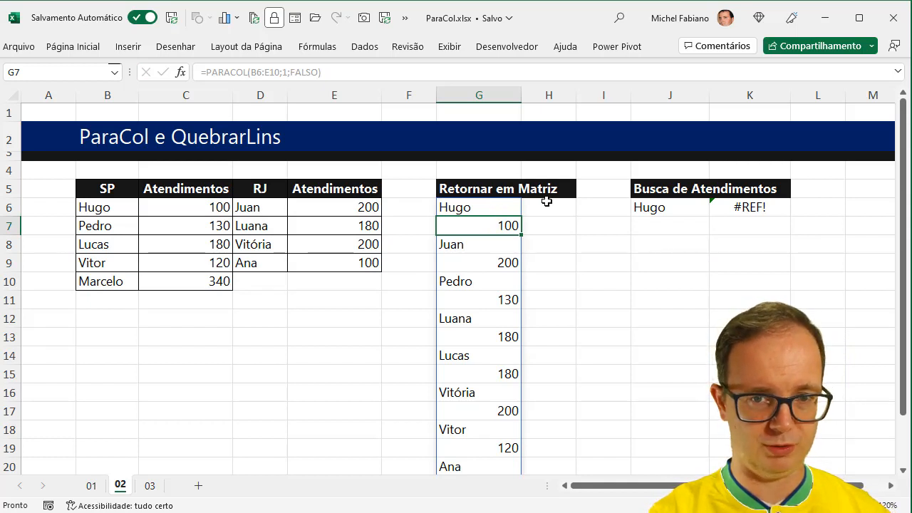
Wrap the PARACOL formula in G6 in QUEBRARLINS with a wrap count of 2
{"action": "right_click", "coordinate": [499, 205]}
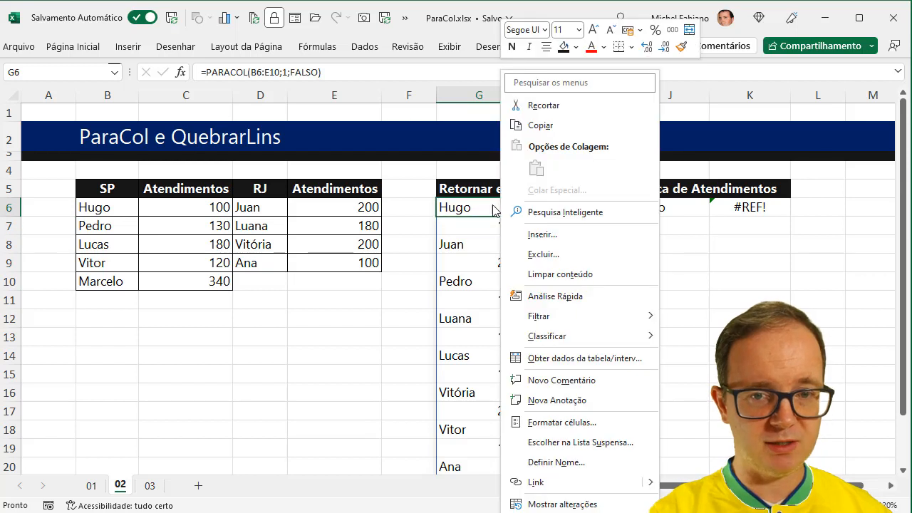
{"action": "left_click", "coordinate": [476, 207]}
{"action": "double_click", "coordinate": [474, 207]}
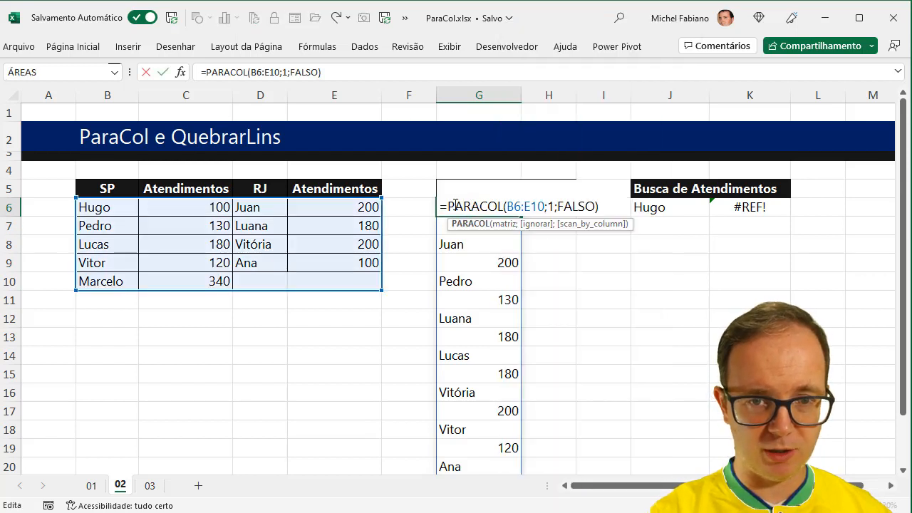
{"action": "left_click", "coordinate": [447, 206]}
{"action": "type", "text": "quebr"}
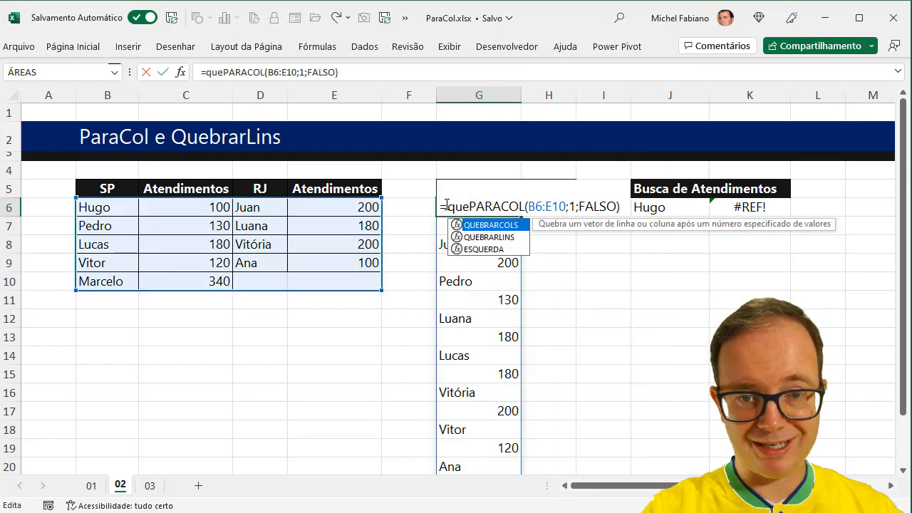
{"action": "double_click", "coordinate": [491, 238]}
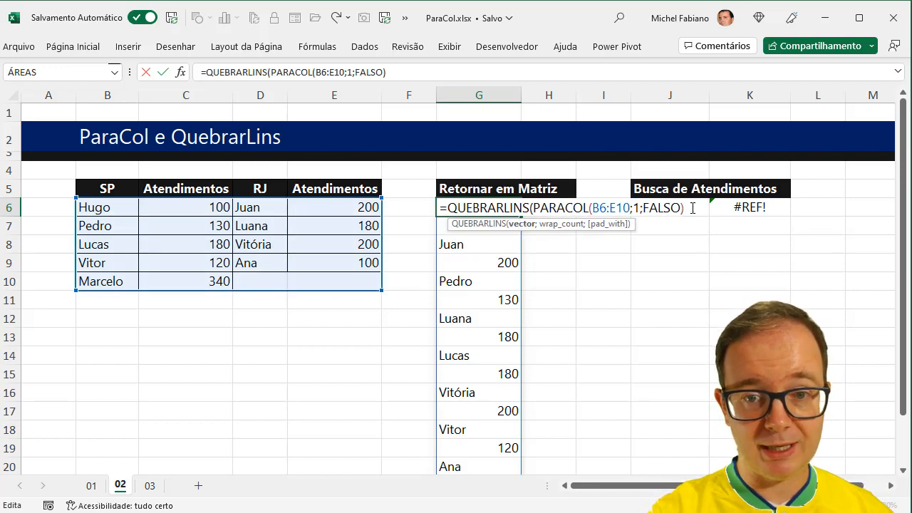
{"action": "type", "text": ";"}
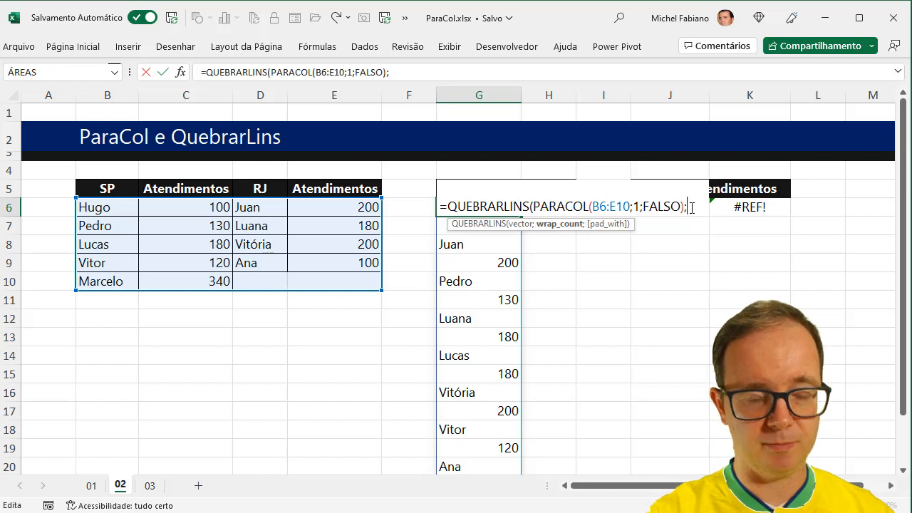
{"action": "type", "text": "2"}
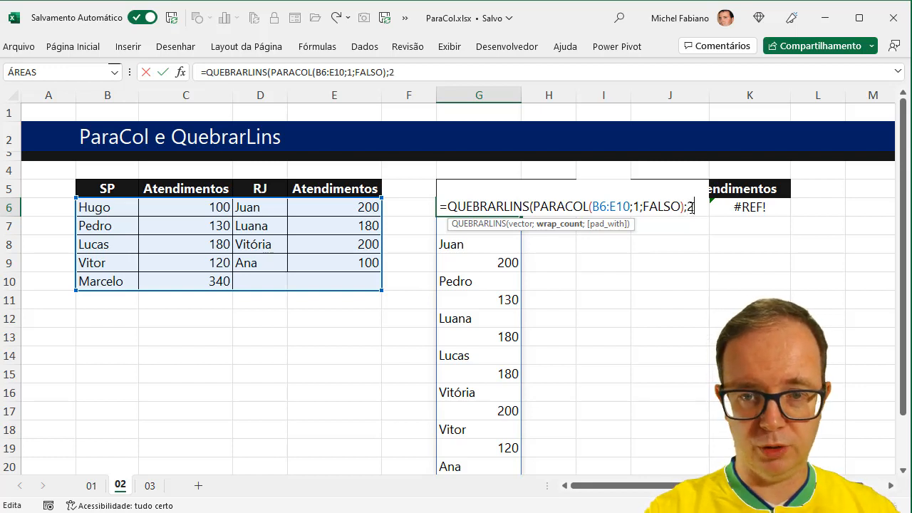
{"action": "type", "text": ")"}
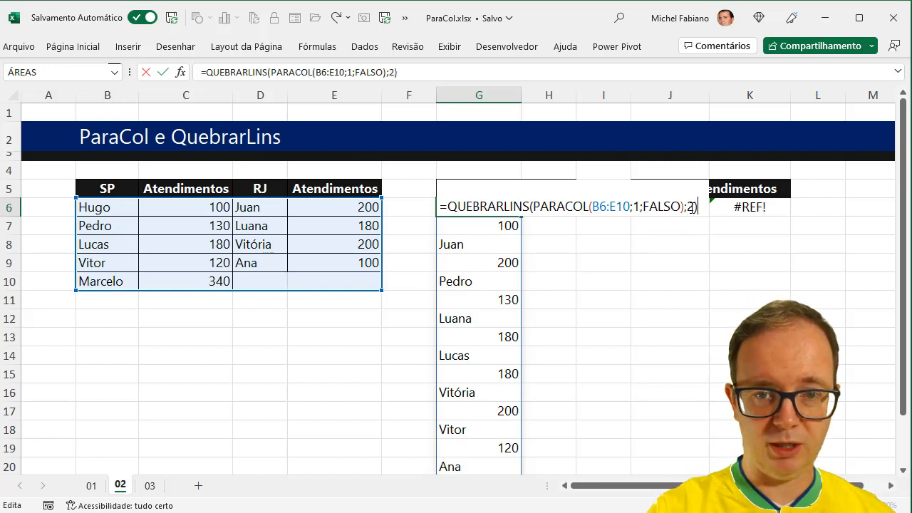
{"action": "key", "text": "Return"}
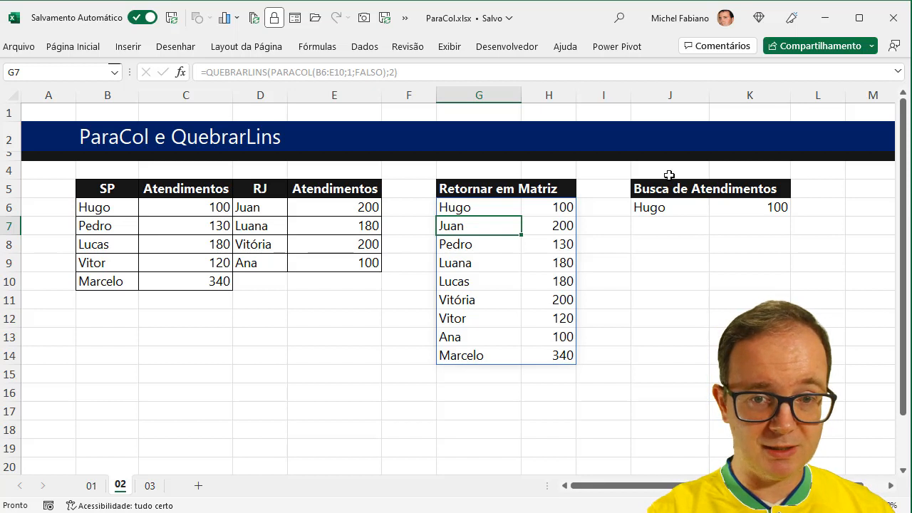
Undo the QUEBRARLINS wrap in G6 and examine the name and value pairs in the stacked column
{"action": "key", "text": "ctrl+z"}
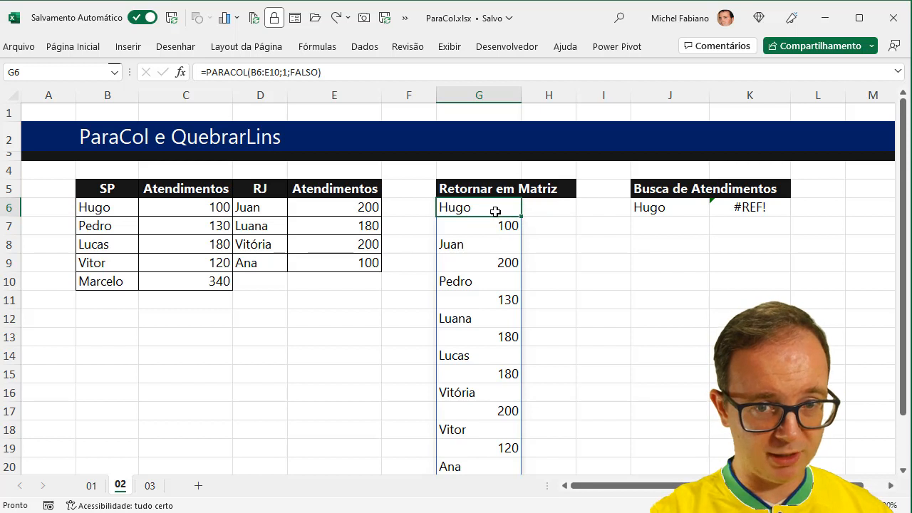
{"action": "left_click_drag", "start_coordinate": [484, 206], "coordinate": [474, 299]}
{"action": "left_click", "coordinate": [473, 248]}
{"action": "left_click", "coordinate": [474, 284]}
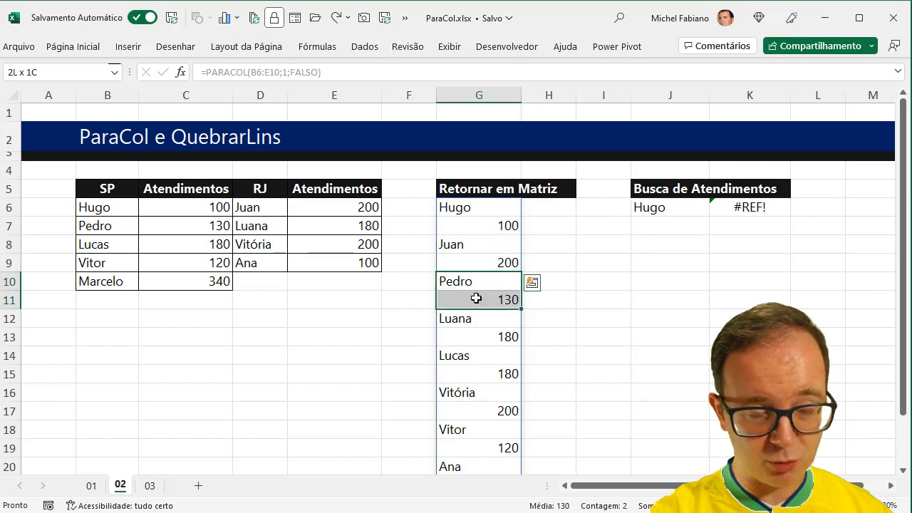
{"action": "left_click", "coordinate": [476, 208]}
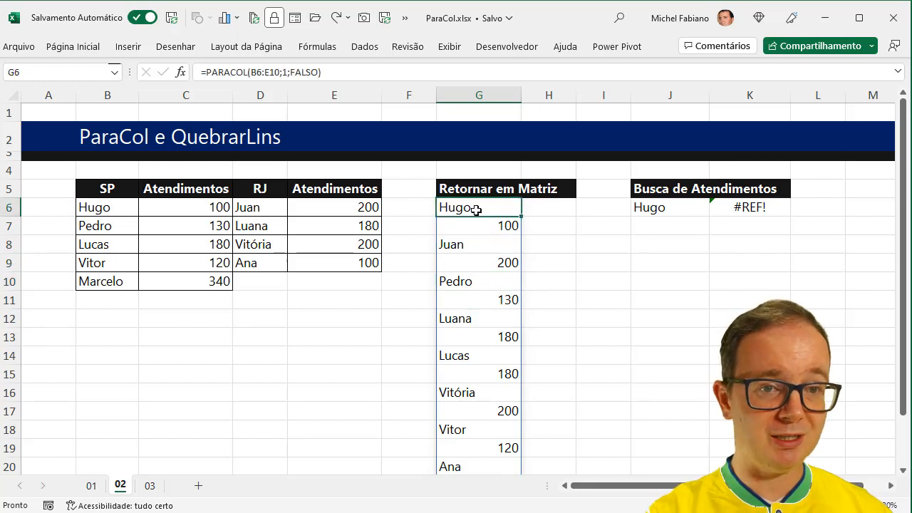
Wrap the PARACOL formula in G6 in a function spelled quebralins, with 2 as its second argument
{"action": "double_click", "coordinate": [476, 208]}
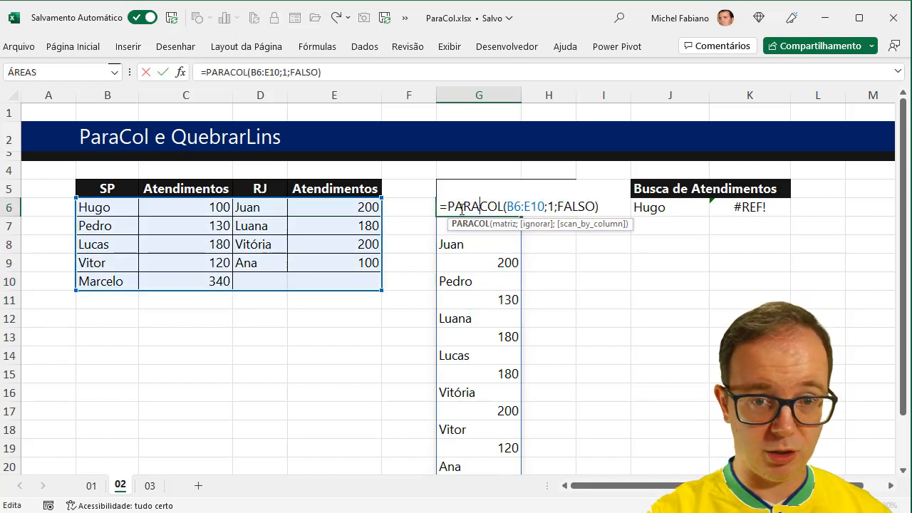
{"action": "left_click", "coordinate": [447, 207]}
{"action": "type", "text": "quebralins"}
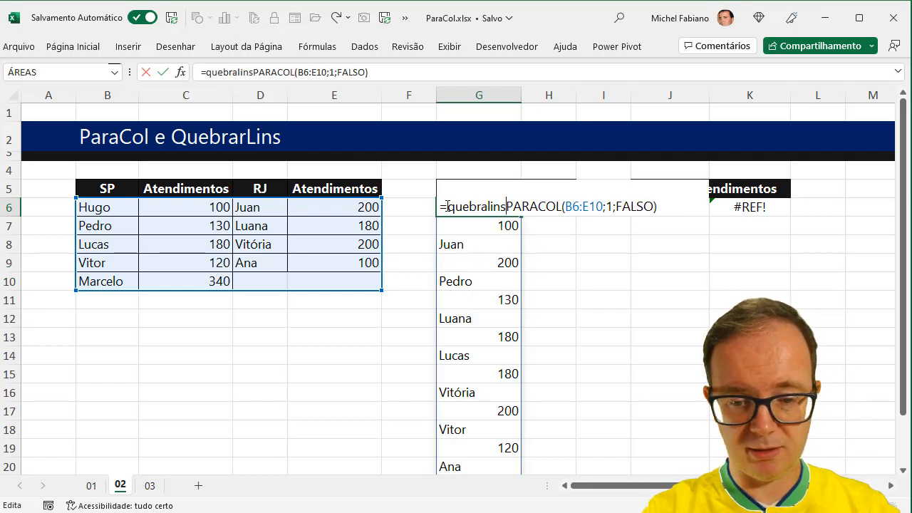
{"action": "type", "text": "("}
{"action": "left_click", "coordinate": [394, 73]}
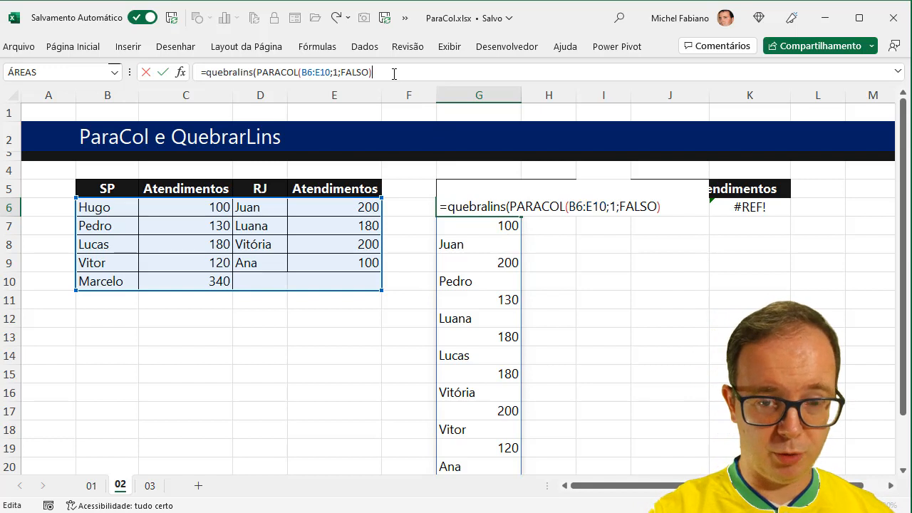
{"action": "type", "text": ";2"}
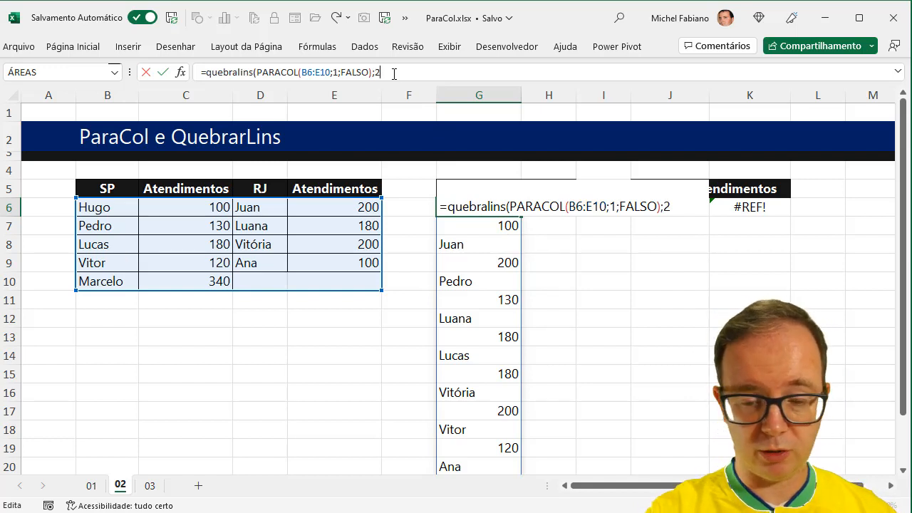
{"action": "key", "text": "Return"}
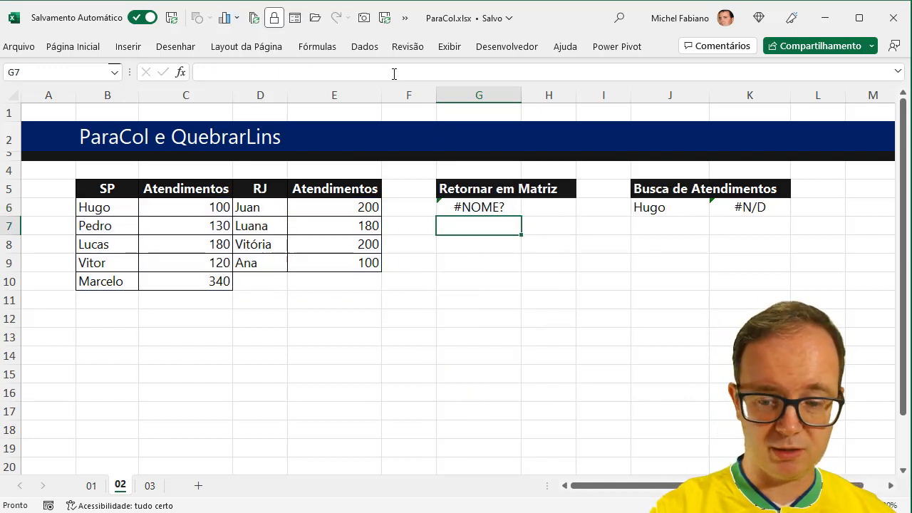
Correct the outer function name in G6 to QUEBRARLINS
{"action": "key", "text": "Up"}
{"action": "left_click", "coordinate": [238, 72]}
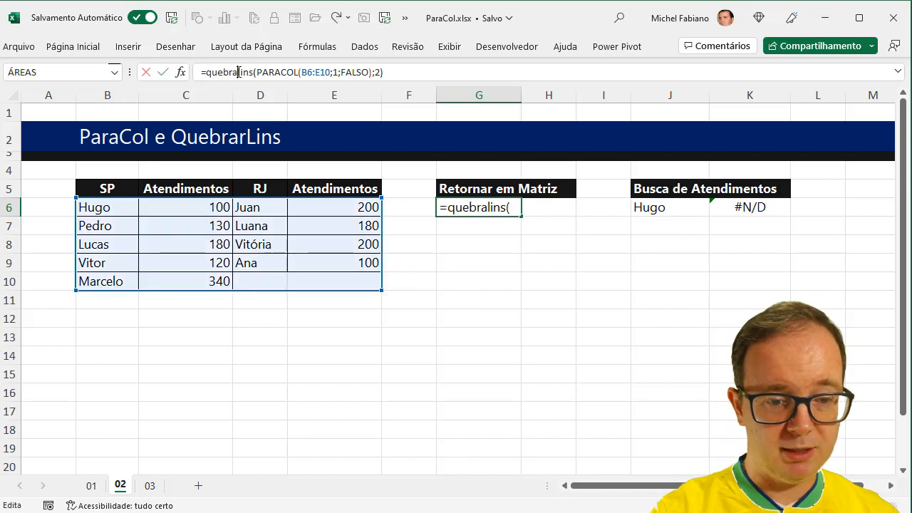
{"action": "type", "text": "r"}
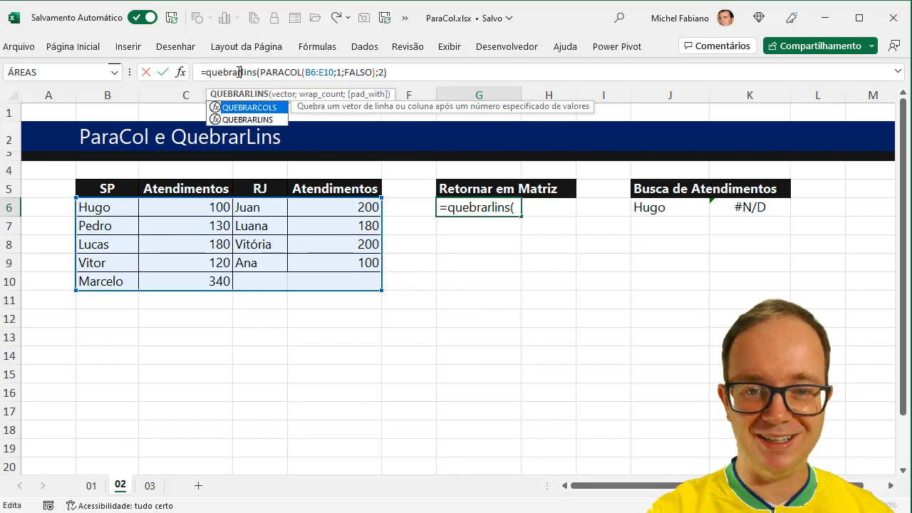
{"action": "key", "text": "Return"}
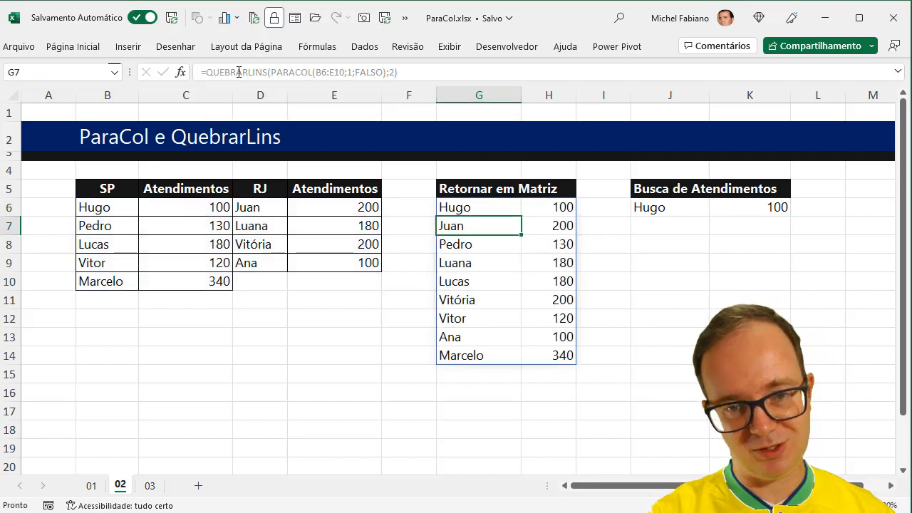
Enter =PROCV(J6;G6#;2;0) in K6 to look up the attendance value for the name in J6
{"action": "right_click", "coordinate": [670, 214]}
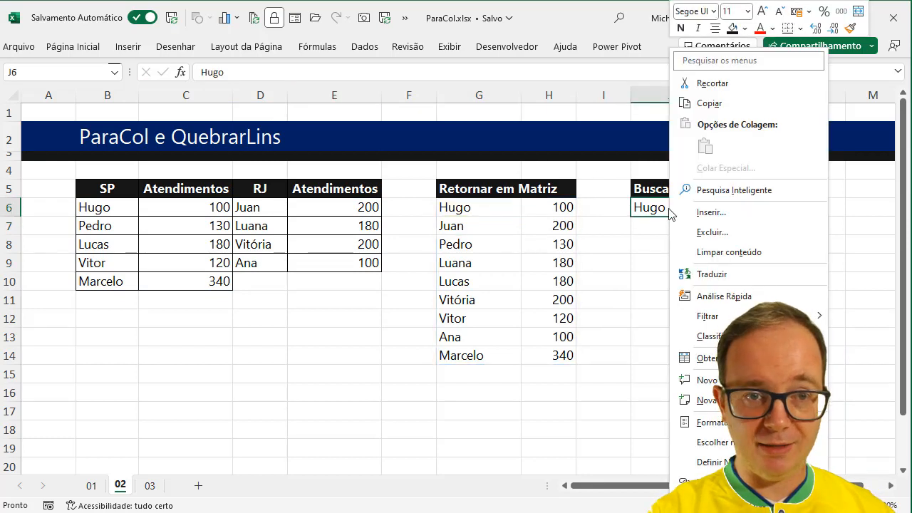
{"action": "left_click", "coordinate": [657, 208]}
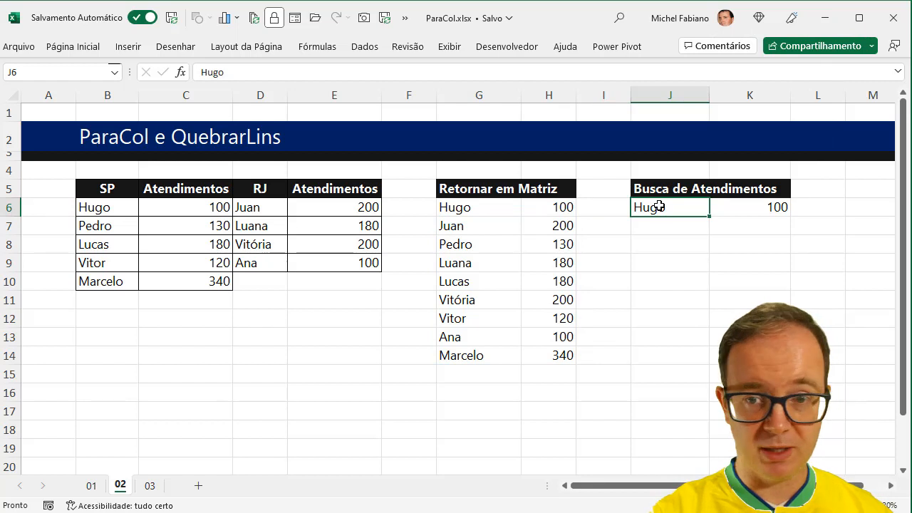
{"action": "right_click", "coordinate": [778, 208]}
{"action": "left_click", "coordinate": [781, 212]}
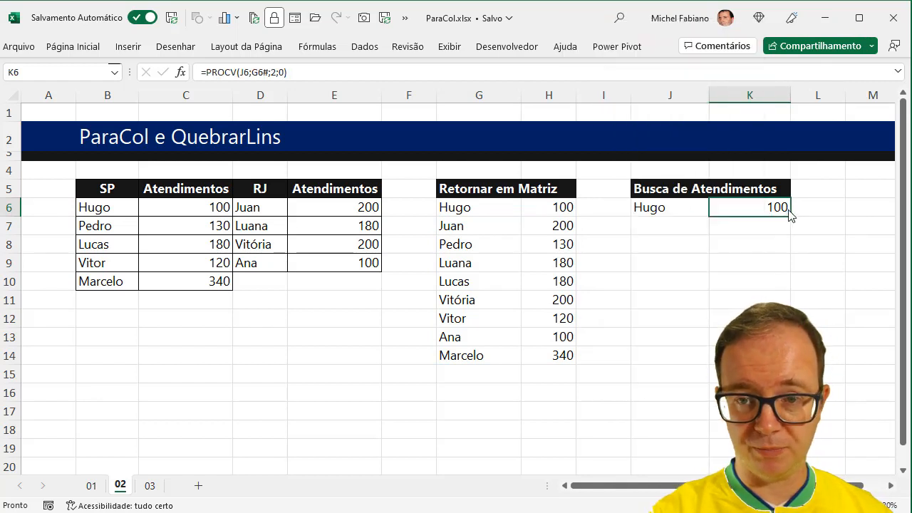
{"action": "type", "text": "=procv("}
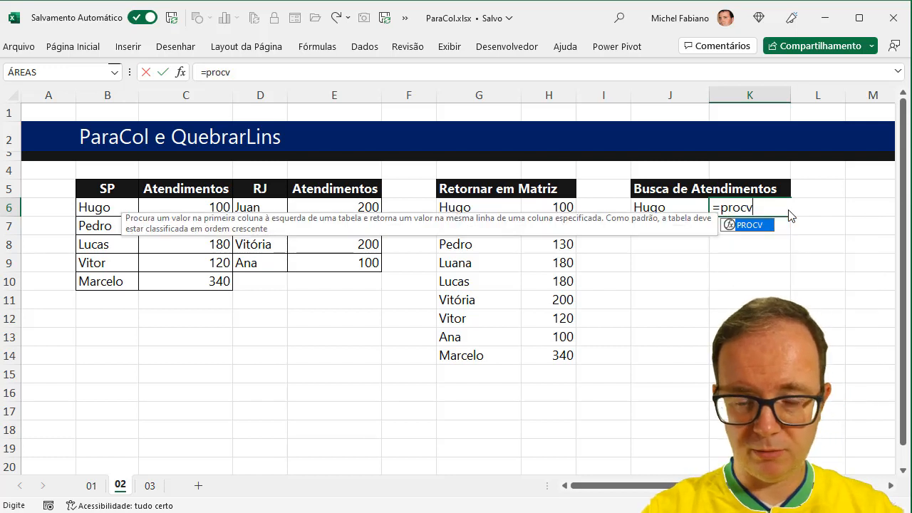
{"action": "left_click", "coordinate": [645, 211]}
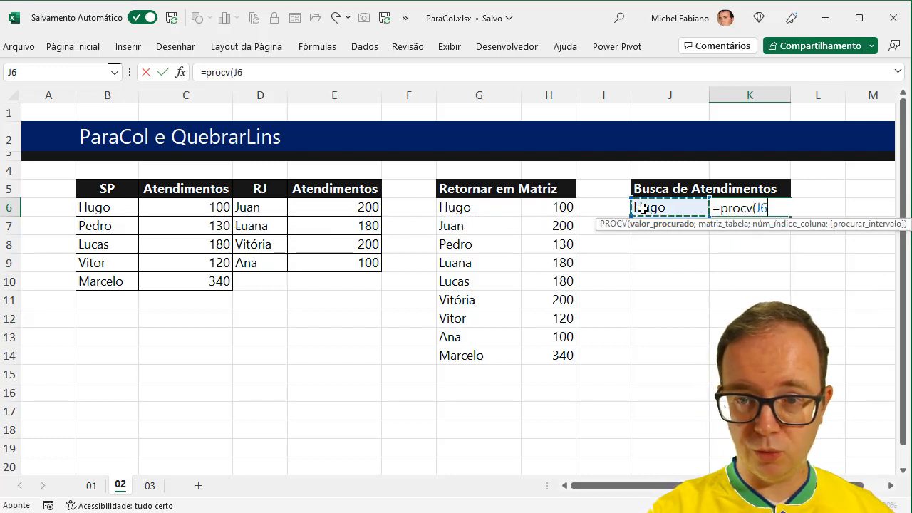
{"action": "type", "text": ";"}
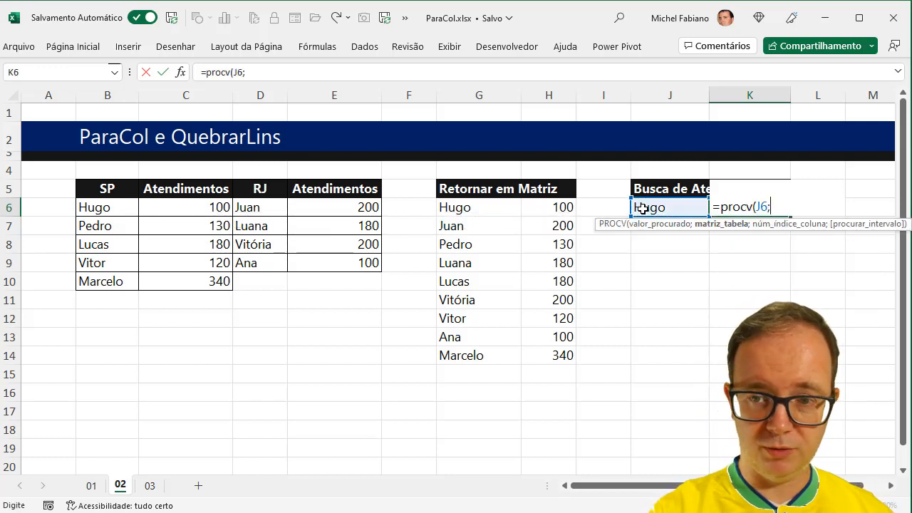
{"action": "left_click", "coordinate": [458, 207]}
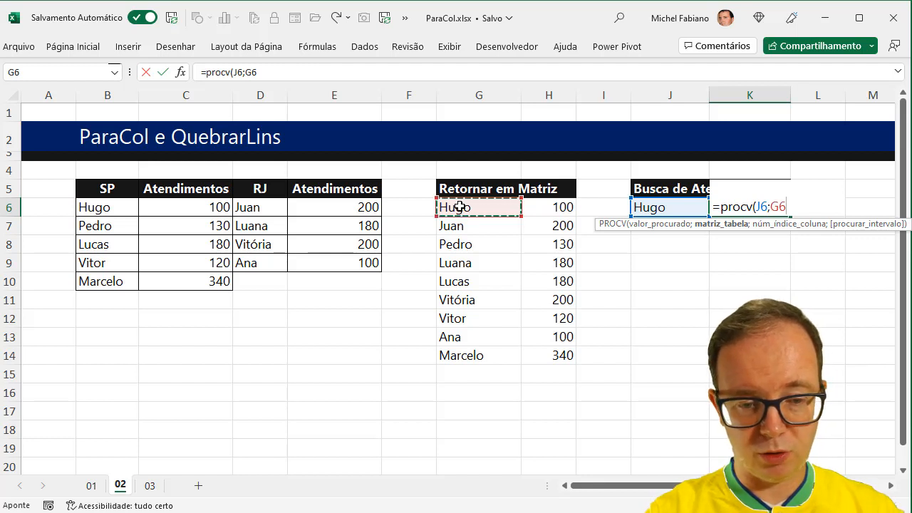
{"action": "type", "text": "#"}
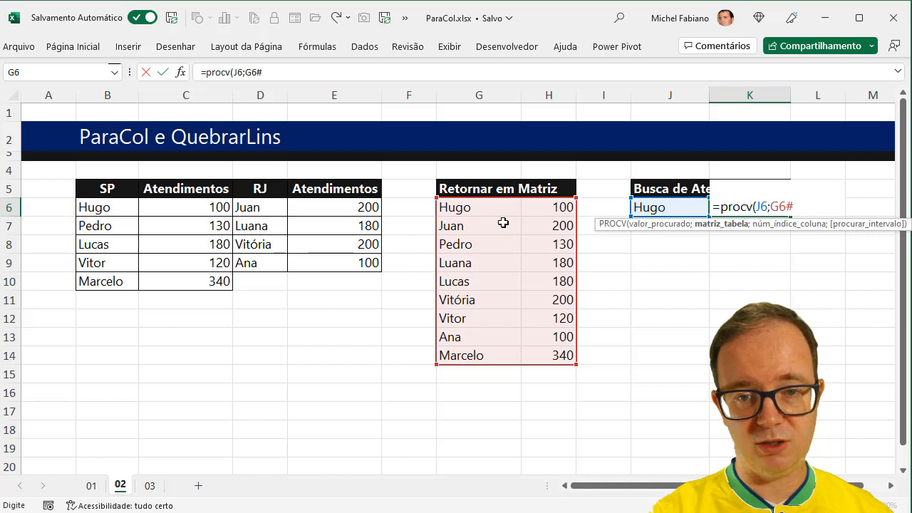
{"action": "type", "text": ";"}
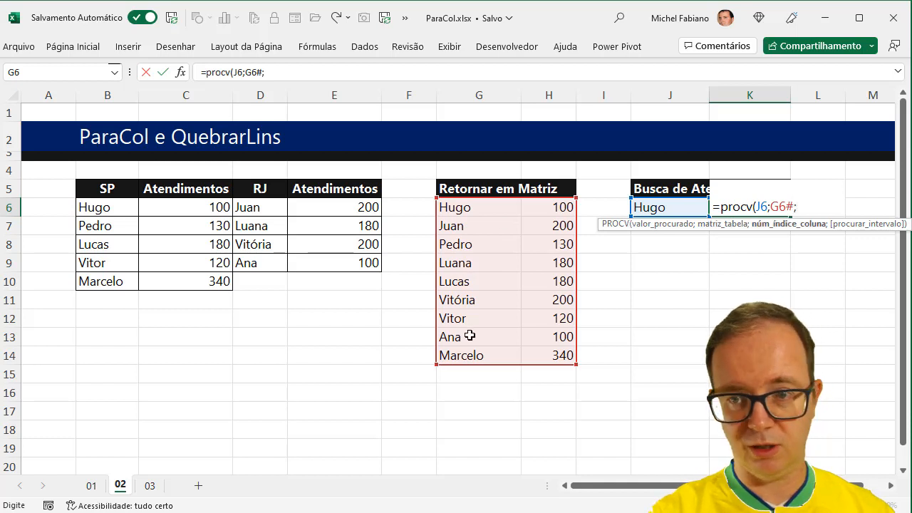
{"action": "type", "text": "2"}
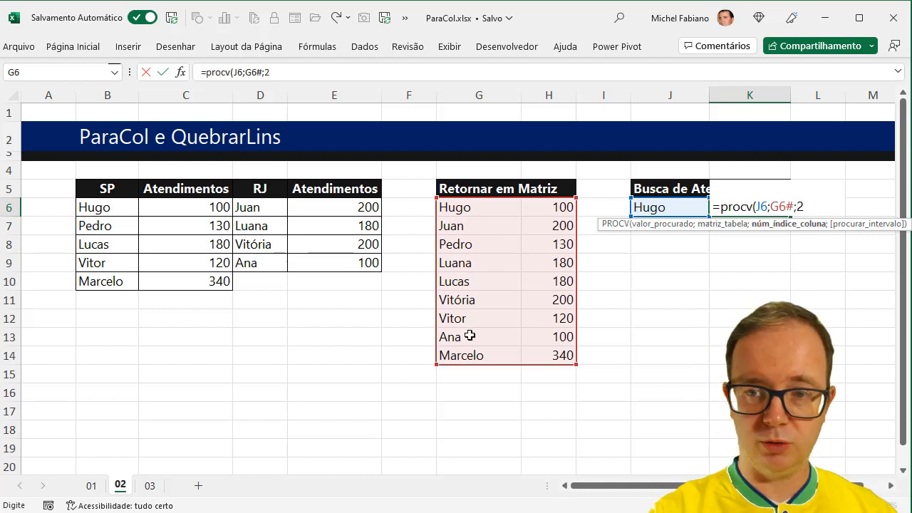
{"action": "type", "text": ";0"}
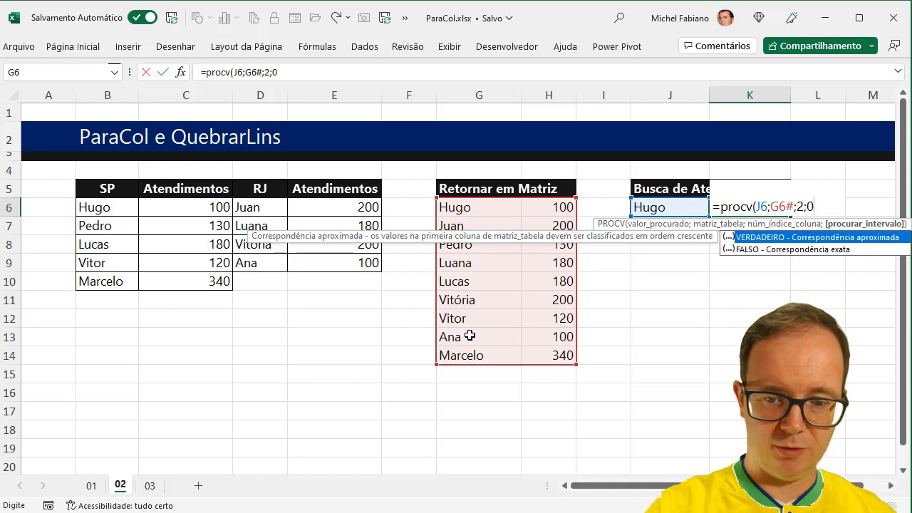
{"action": "type", "text": ")"}
{"action": "key", "text": "Return"}
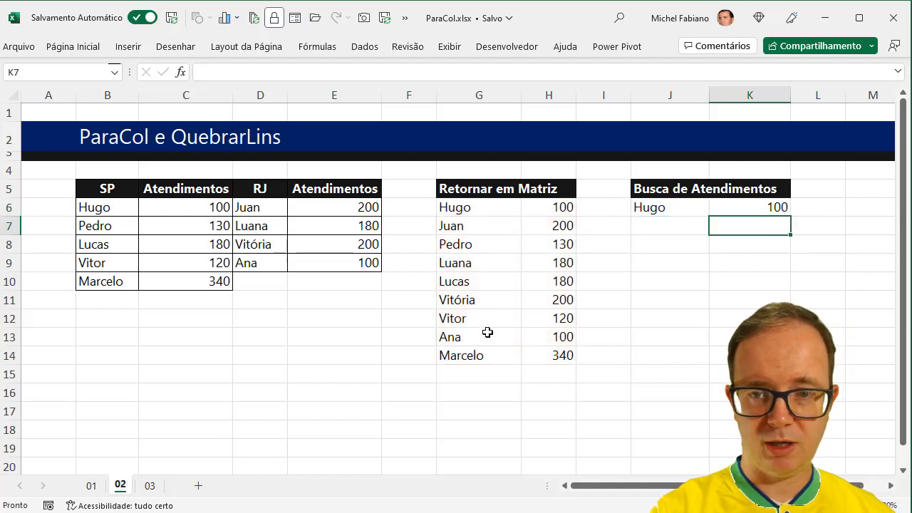
Test the lookup by entering three different names in J6 in turn: the fourth, seventh and eighth entries of the stacked list
{"action": "right_click", "coordinate": [663, 206]}
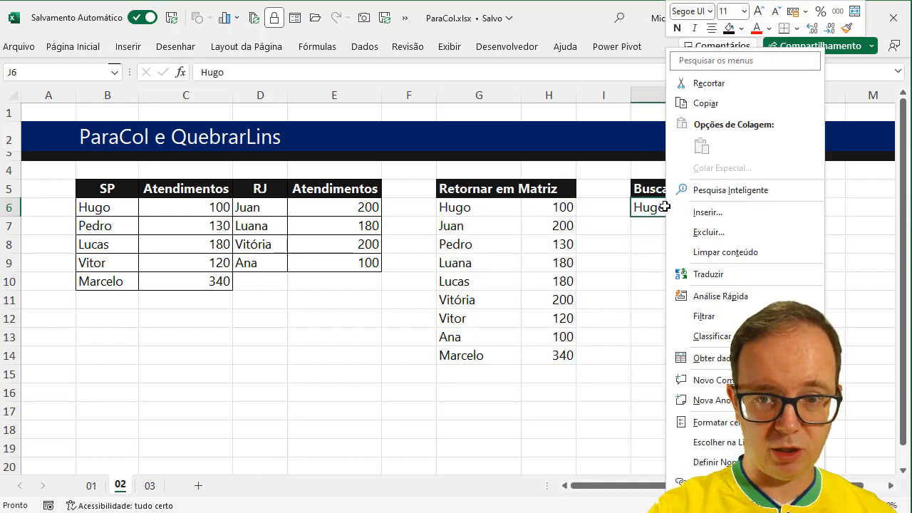
{"action": "left_click", "coordinate": [645, 208]}
{"action": "type", "text": "Luana"}
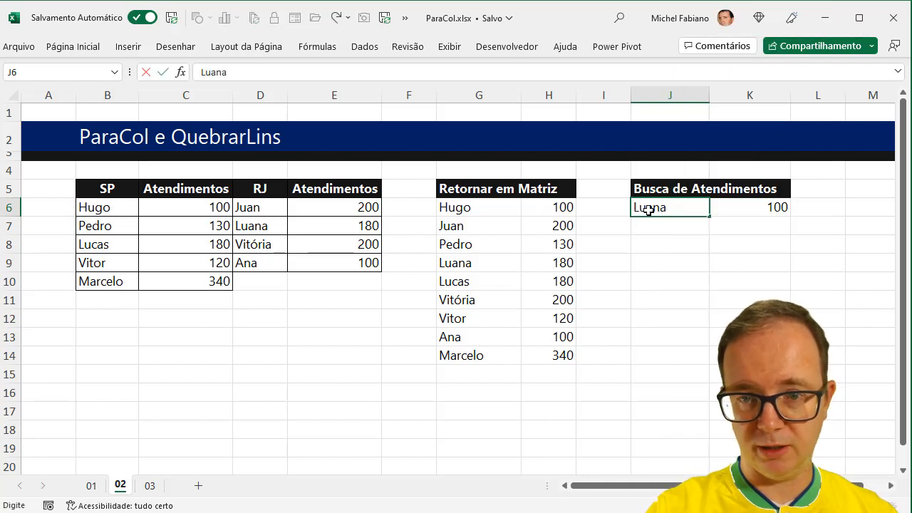
{"action": "key", "text": "Return"}
{"action": "left_click", "coordinate": [653, 208]}
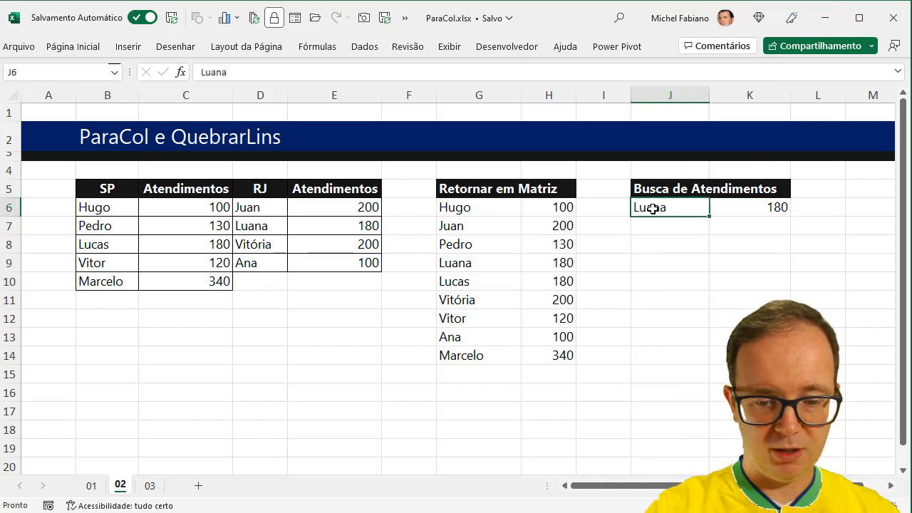
{"action": "type", "text": "Vitor"}
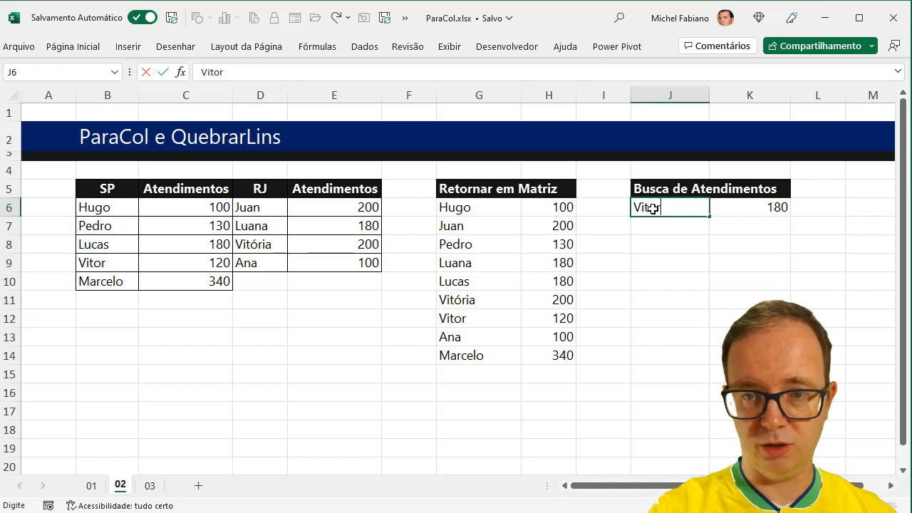
{"action": "key", "text": "Return"}
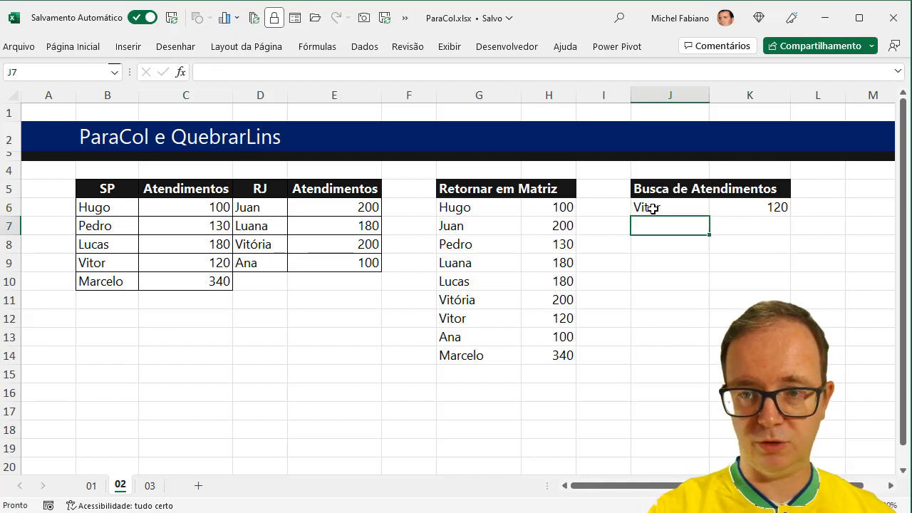
{"action": "left_click", "coordinate": [652, 208]}
{"action": "type", "text": "A"}
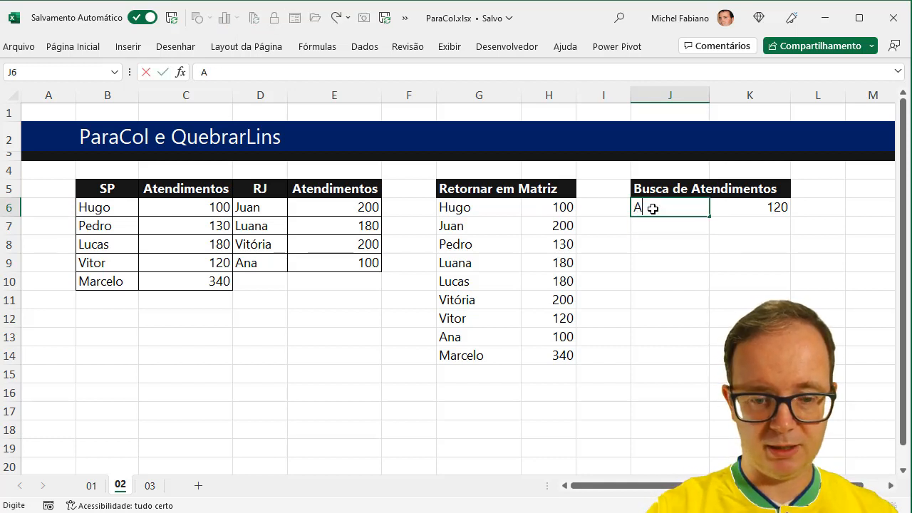
{"action": "type", "text": "na"}
{"action": "key", "text": "Return"}
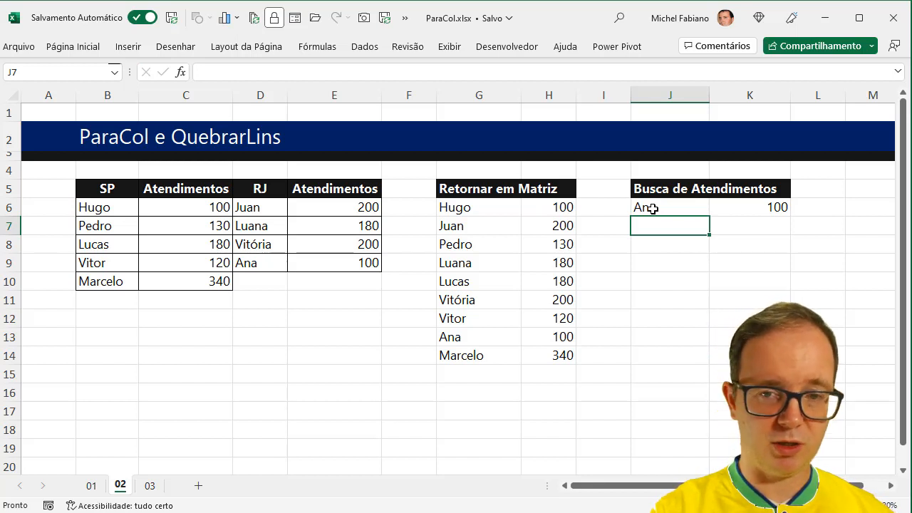
{"action": "left_click", "coordinate": [652, 208]}
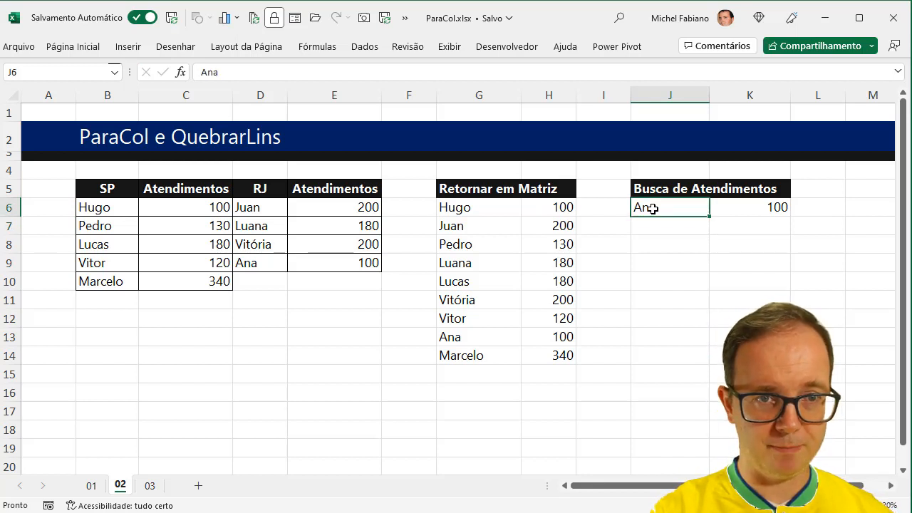
Review the PROCV formula in K6 and copy QUEBRARLINS(PARACOL(B6:E10;1;FALSO);2) from G6 without the equals sign
{"action": "left_click", "coordinate": [748, 204]}
{"action": "double_click", "coordinate": [747, 204]}
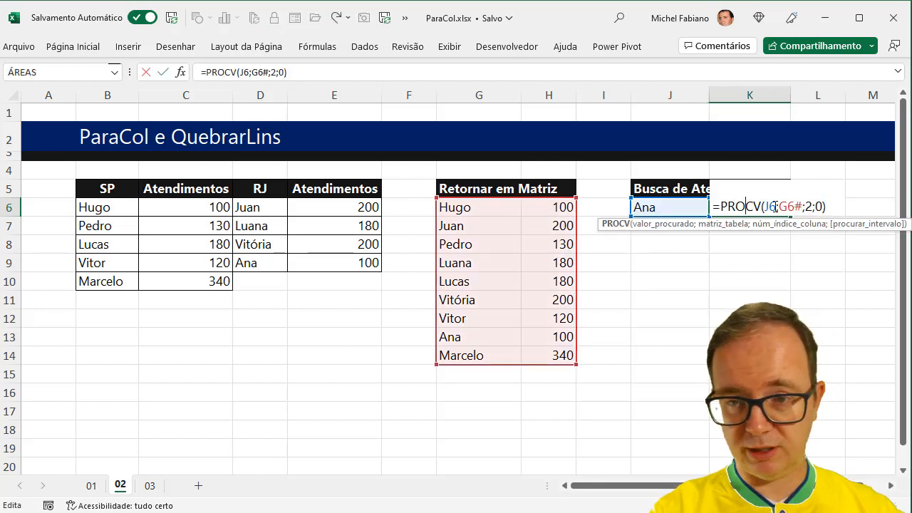
{"action": "key", "text": "Escape"}
{"action": "left_click", "coordinate": [481, 210]}
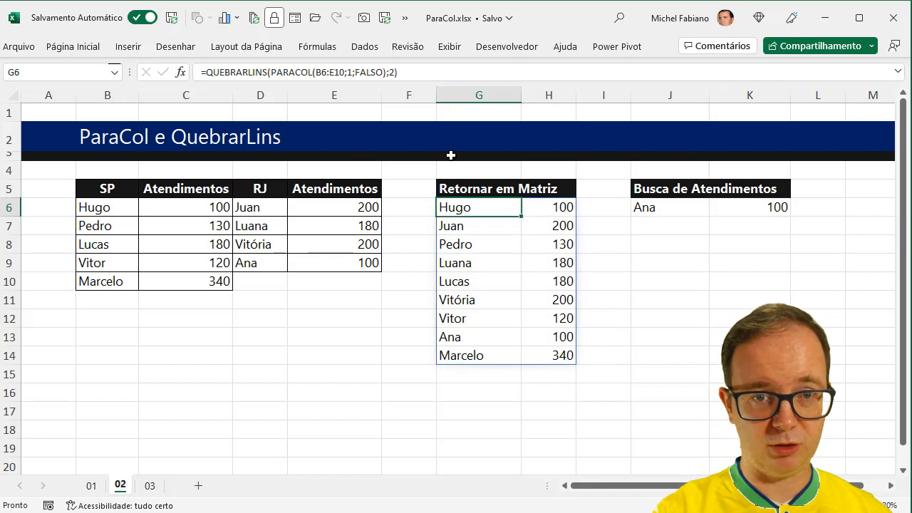
{"action": "left_click_drag", "start_coordinate": [399, 72], "coordinate": [205, 72]}
{"action": "key", "text": "ctrl+c"}
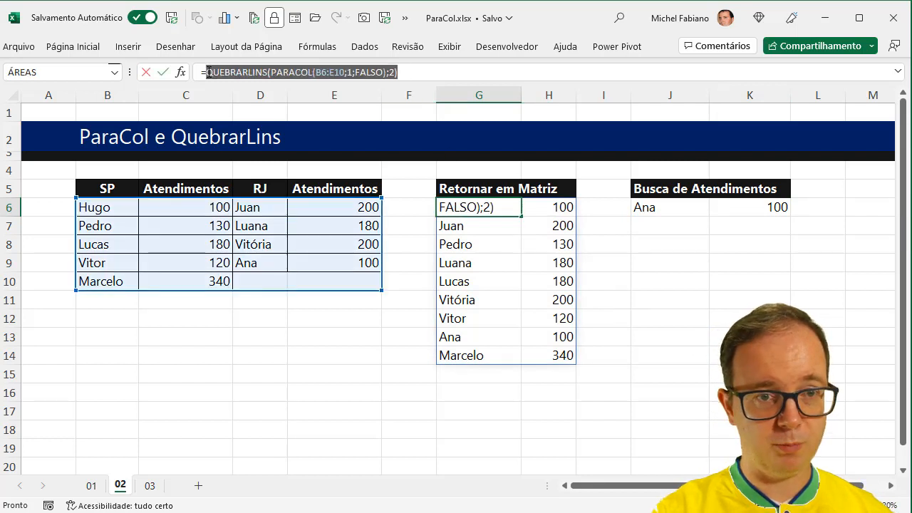
{"action": "key", "text": "Escape"}
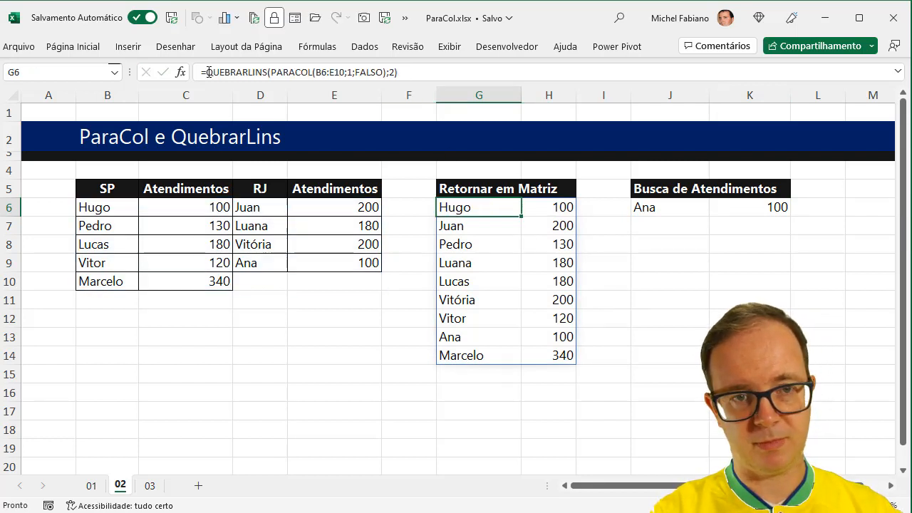
Replace the G6# reference in K6's PROCV formula with the copied QUEBRARLINS(PARACOL(B6:E10;1;FALSO);2) expression
{"action": "left_click", "coordinate": [762, 207]}
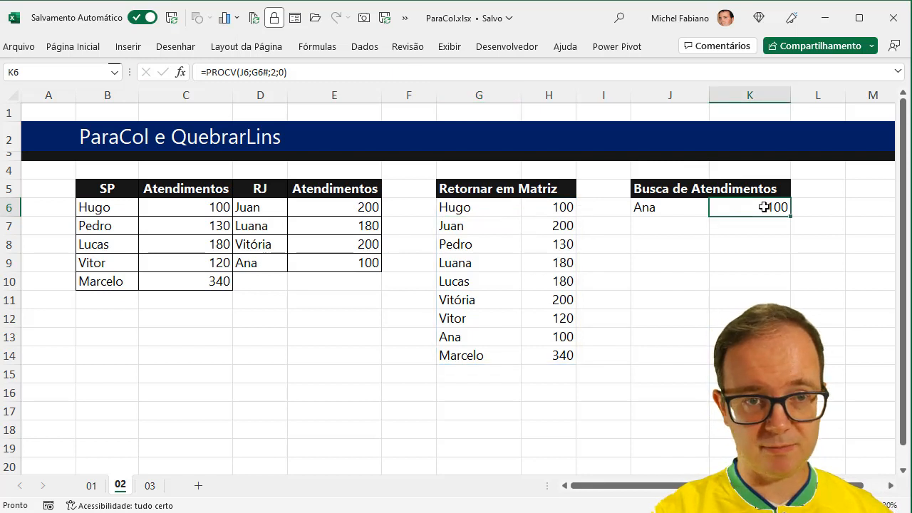
{"action": "double_click", "coordinate": [764, 206]}
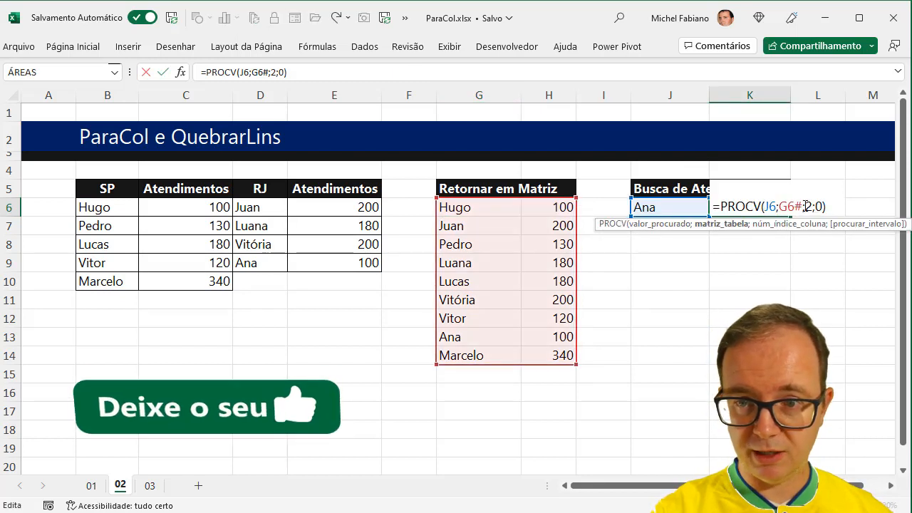
{"action": "key", "text": "BackSpace"}
{"action": "key", "text": "BackSpace"}
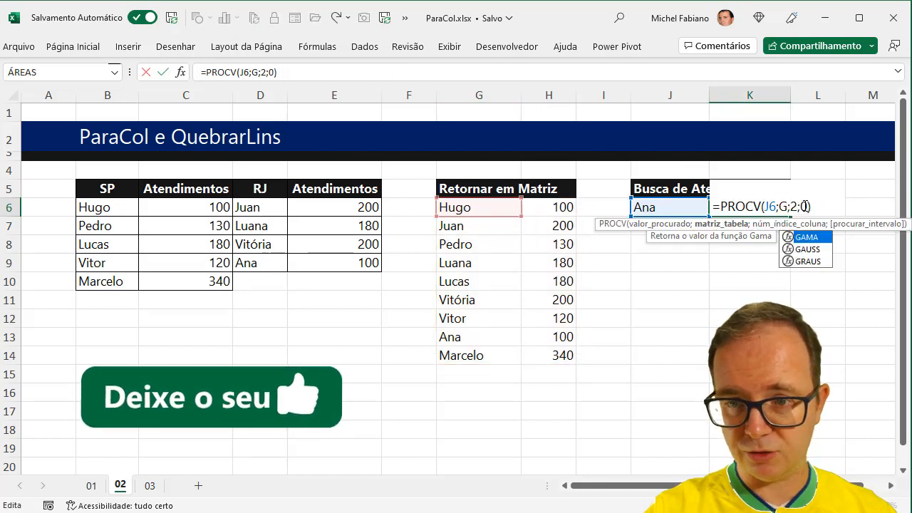
{"action": "key", "text": "BackSpace"}
{"action": "key", "text": "ctrl+v"}
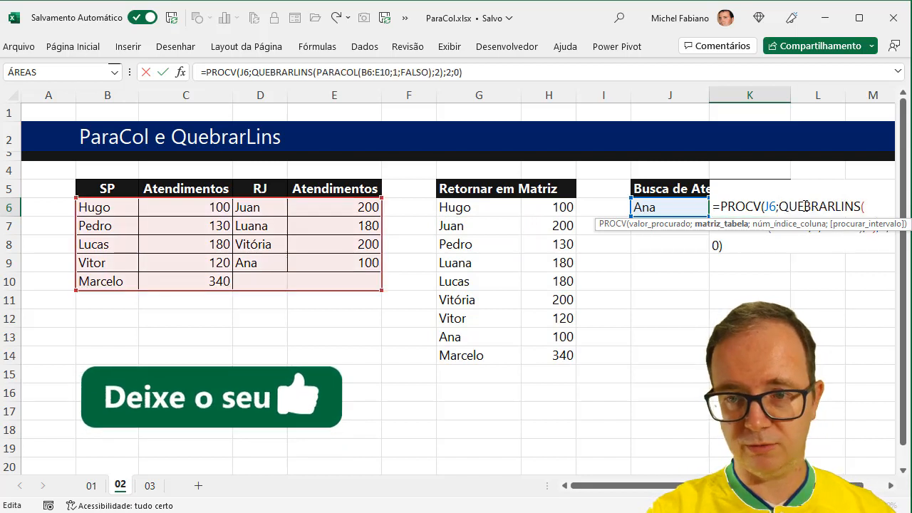
{"action": "key", "text": "Return"}
{"action": "key", "text": "Up"}
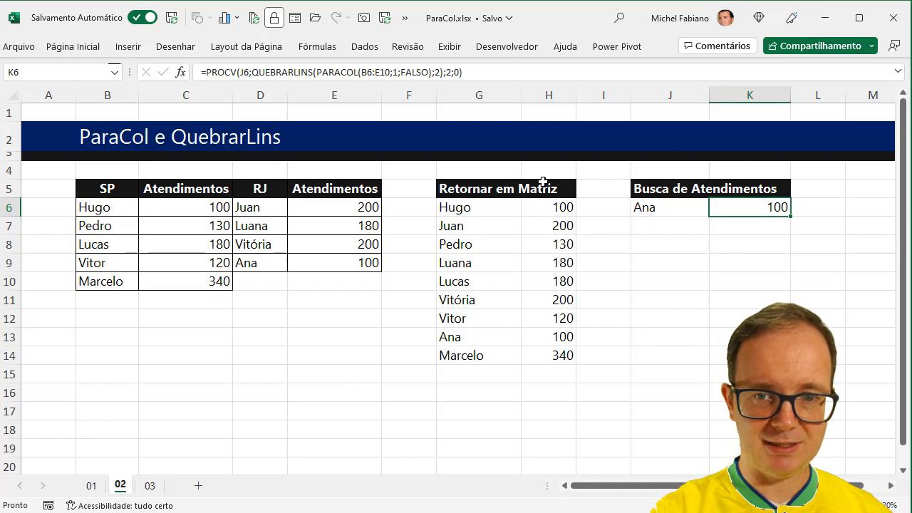
Test the nested lookup by entering the second name of the SP table in J6
{"action": "left_click", "coordinate": [658, 207]}
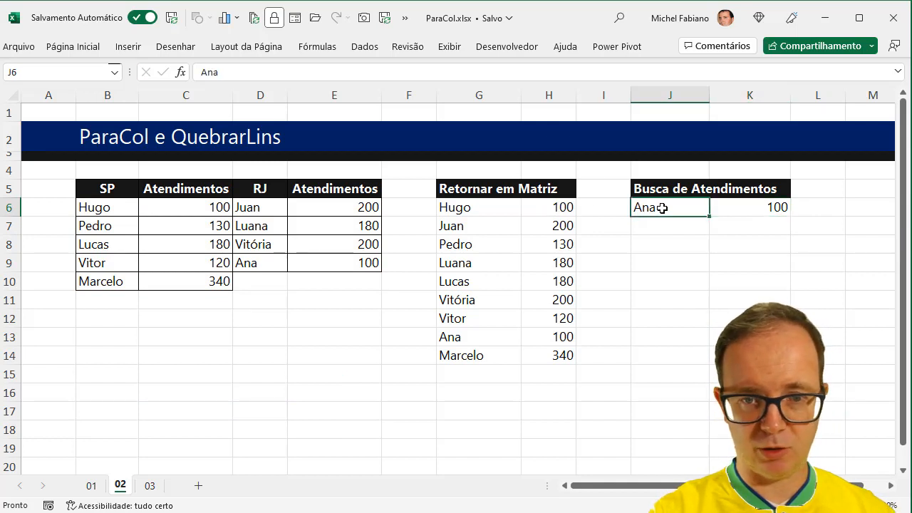
{"action": "type", "text": "Pedro"}
{"action": "key", "text": "Return"}
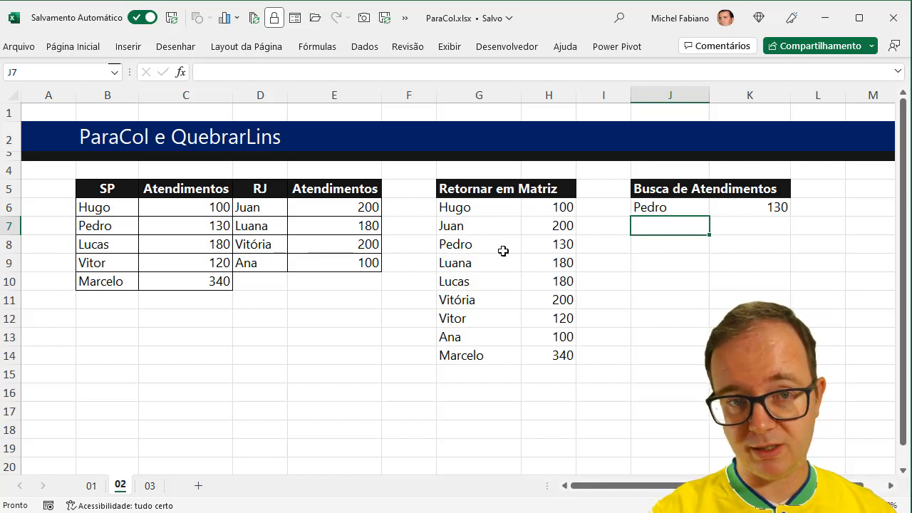
Examine the QUEBRARLINS and PARACOL expression used as the table argument of PROCV in K6
{"action": "left_click", "coordinate": [751, 207]}
{"action": "double_click", "coordinate": [752, 208]}
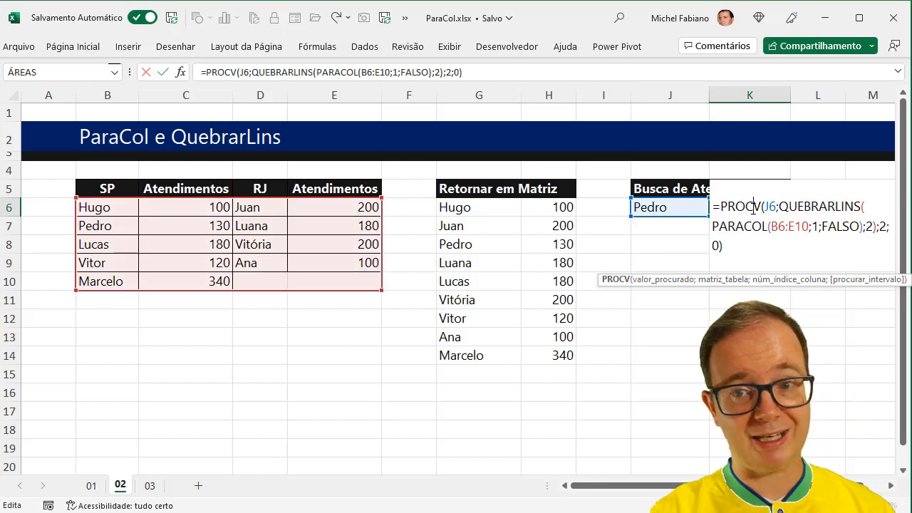
{"action": "left_click_drag", "start_coordinate": [782, 208], "coordinate": [875, 223]}
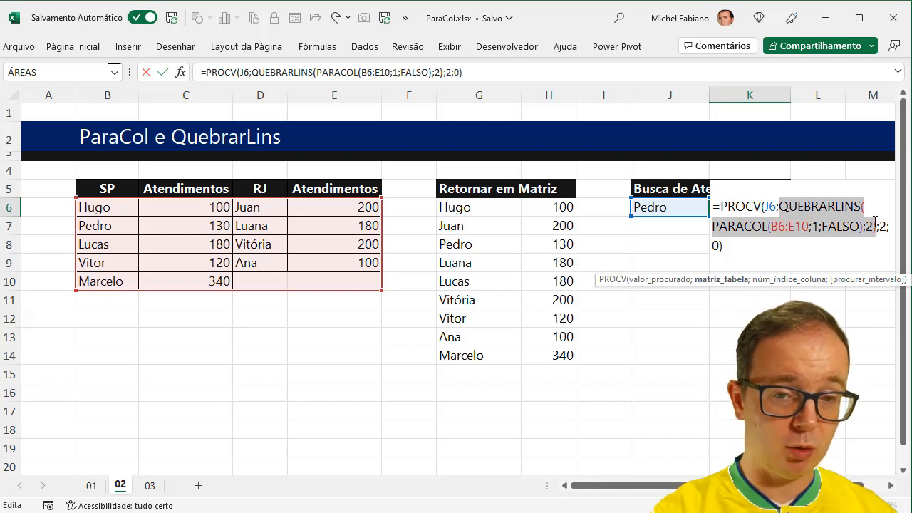
{"action": "key", "text": "Escape"}
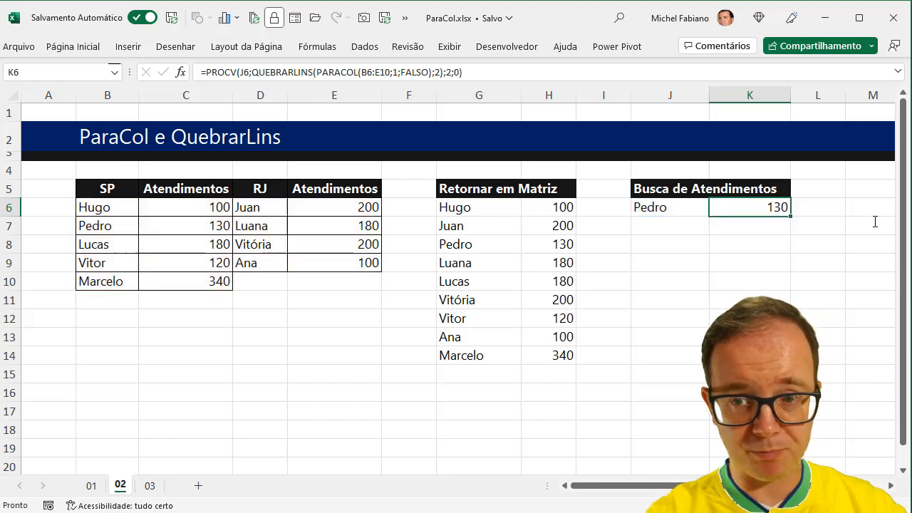
Switch to sheet 03 with the PARACOL and ÚNICO example
{"action": "left_click", "coordinate": [158, 490]}
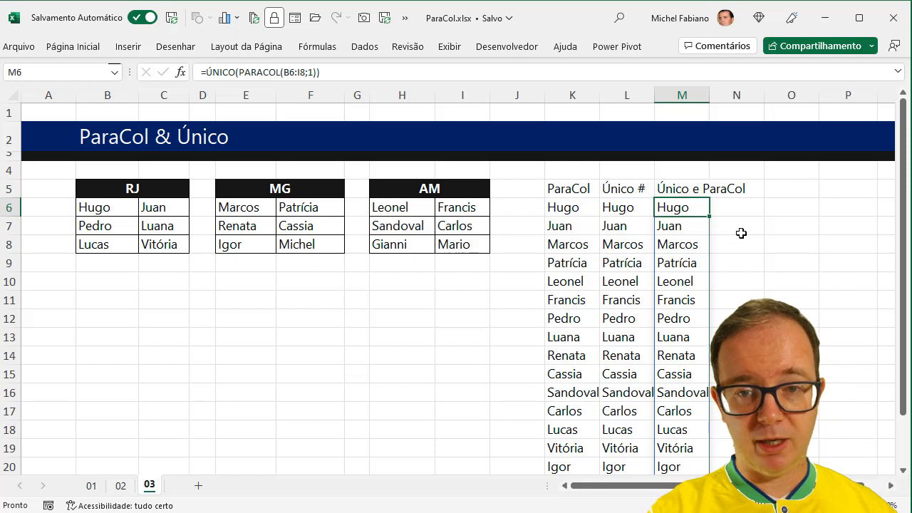
Clear K6 and rebuild its formula as =PARACOL(B6:I8;0), with the option that keeps all values
{"action": "left_click", "coordinate": [568, 206]}
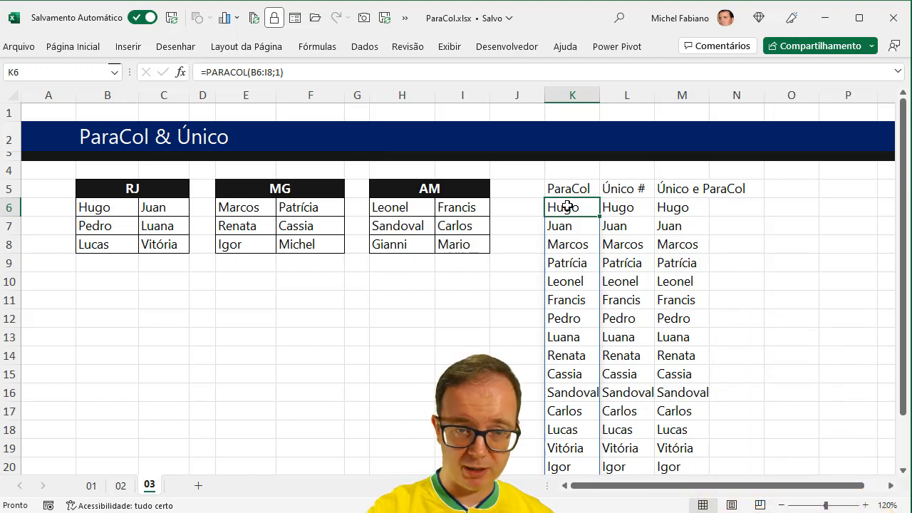
{"action": "key", "text": "Delete"}
{"action": "type", "text": "=par"}
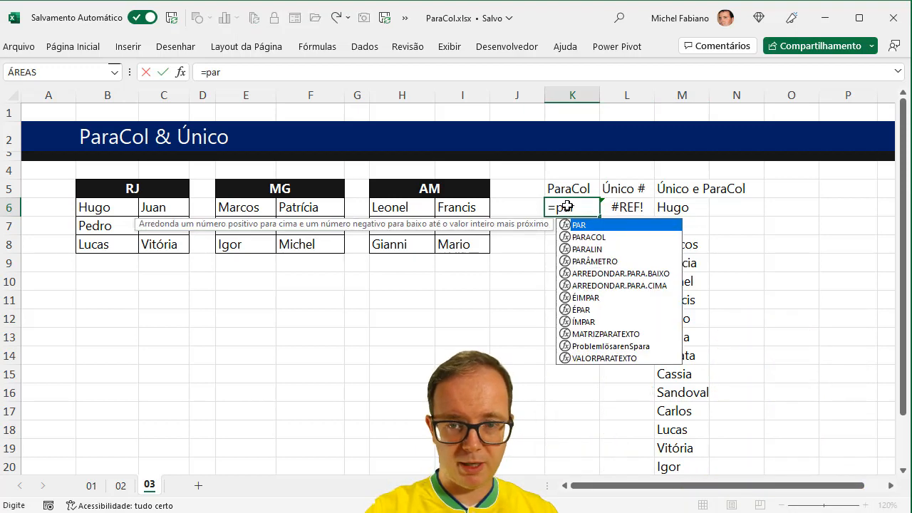
{"action": "type", "text": "acol("}
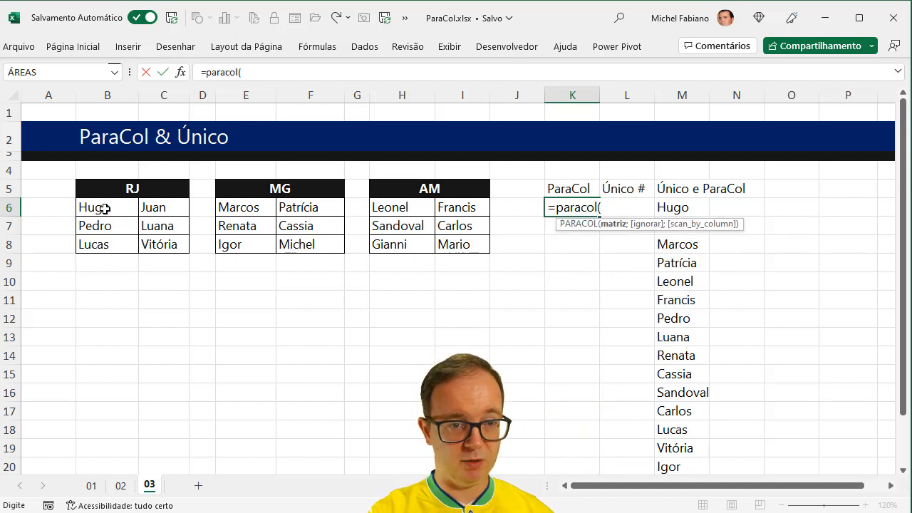
{"action": "left_click_drag", "start_coordinate": [106, 207], "coordinate": [460, 238]}
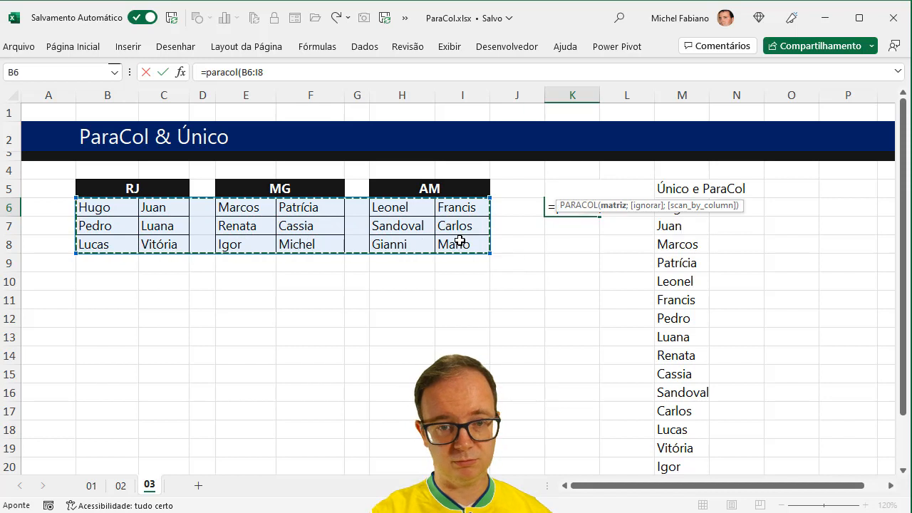
{"action": "type", "text": ";"}
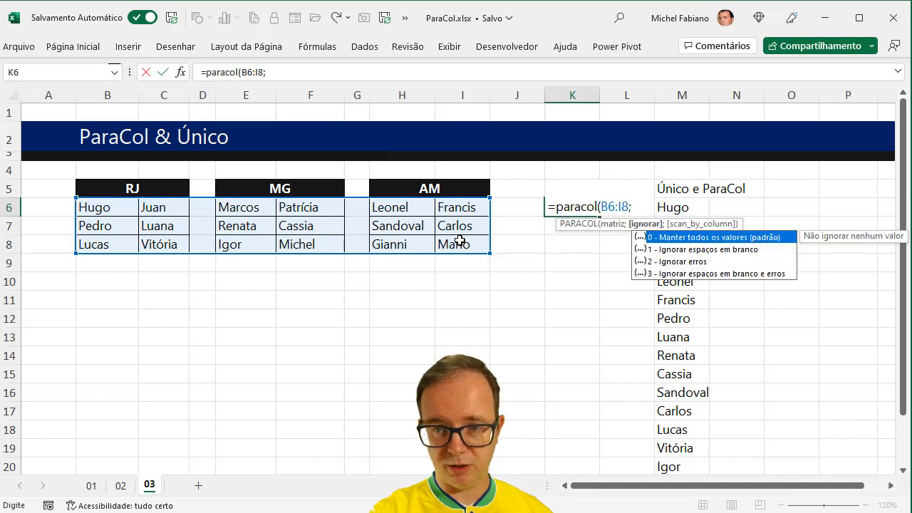
{"action": "double_click", "coordinate": [737, 238]}
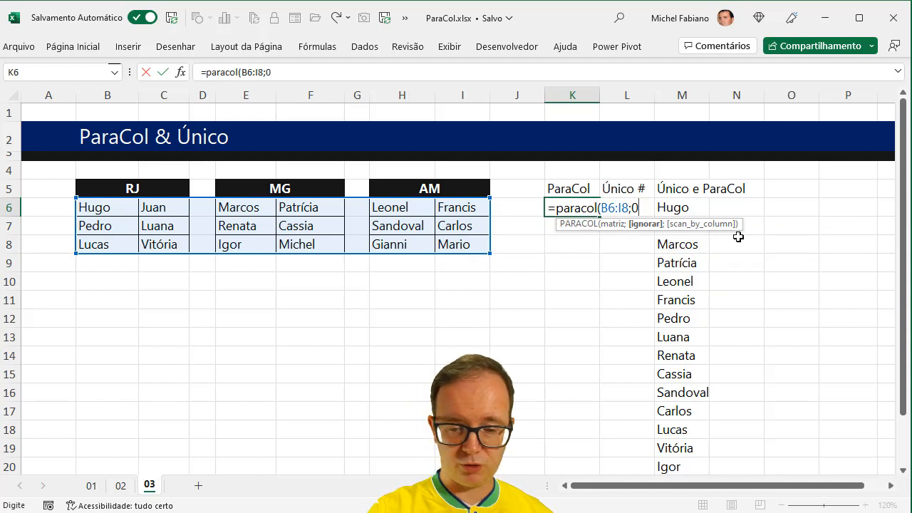
{"action": "type", "text": ")"}
{"action": "key", "text": "Return"}
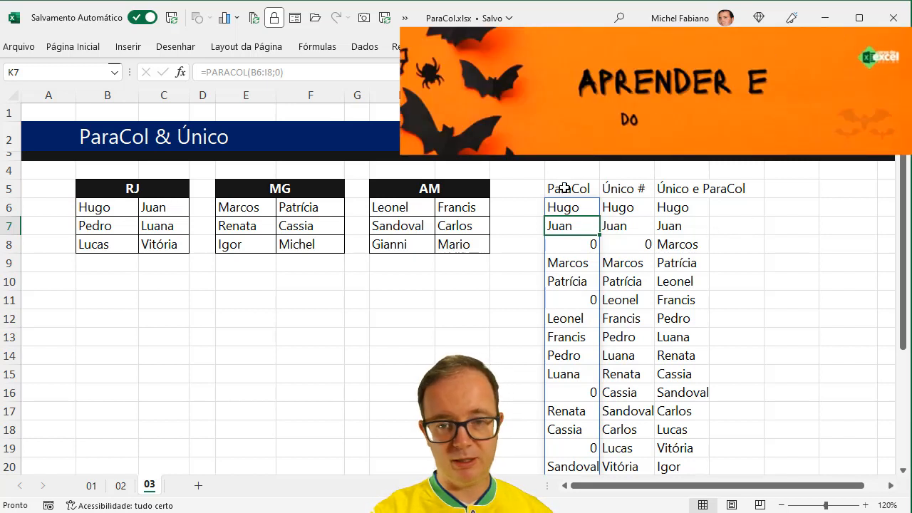
Change the ignore argument of K6's PARACOL formula to 1 so blank cells are skipped
{"action": "double_click", "coordinate": [584, 206]}
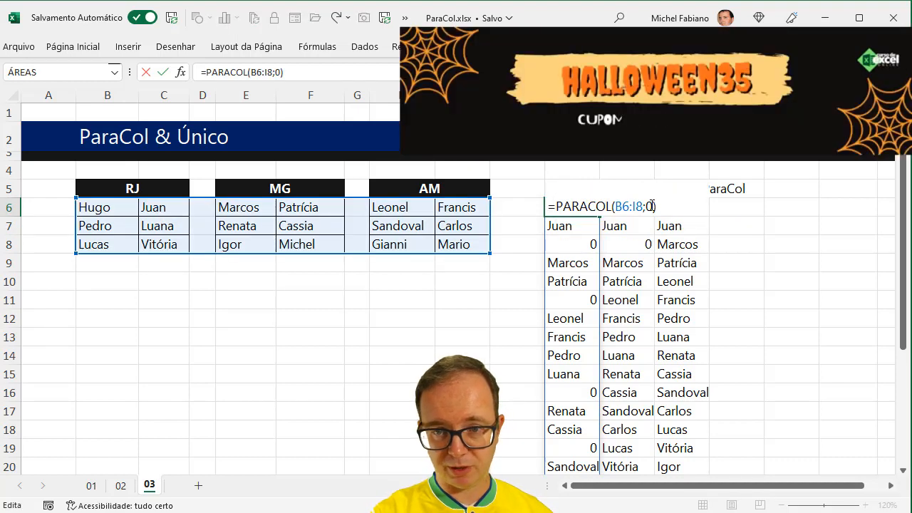
{"action": "left_click", "coordinate": [652, 206]}
{"action": "key", "text": "BackSpace"}
{"action": "type", "text": "1"}
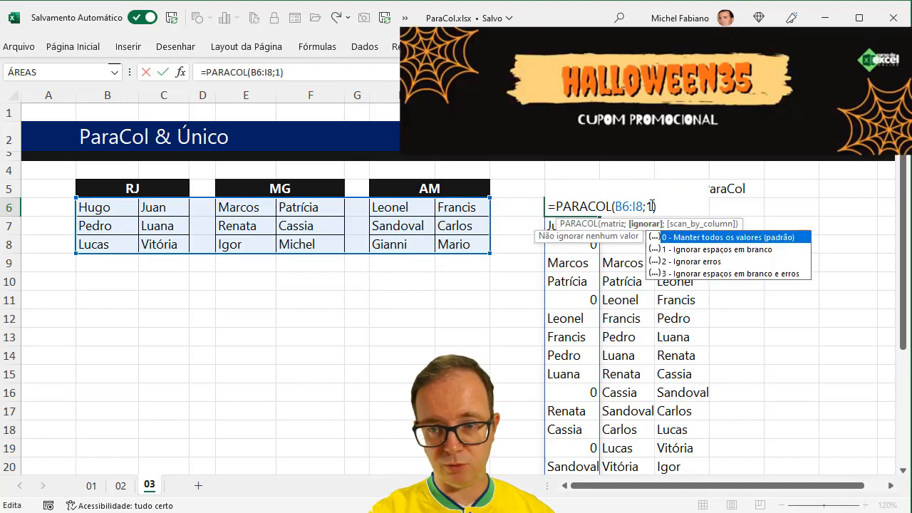
{"action": "key", "text": "Return"}
Examine the stacked names in column K and the blank separator ranges G6:G8 and D6:D8 between the tables
{"action": "left_click", "coordinate": [567, 207]}
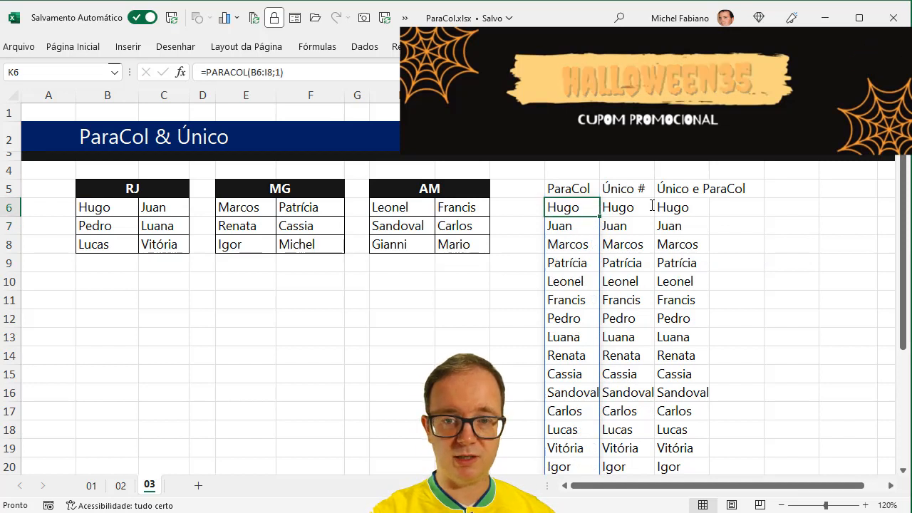
{"action": "left_click_drag", "start_coordinate": [566, 207], "coordinate": [572, 394]}
{"action": "left_click_drag", "start_coordinate": [358, 207], "coordinate": [350, 243]}
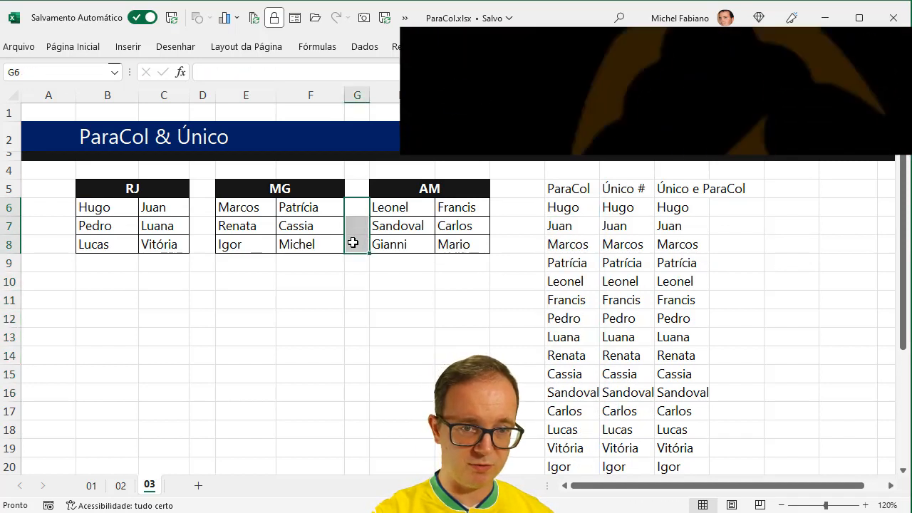
{"action": "left_click_drag", "start_coordinate": [204, 208], "coordinate": [204, 240]}
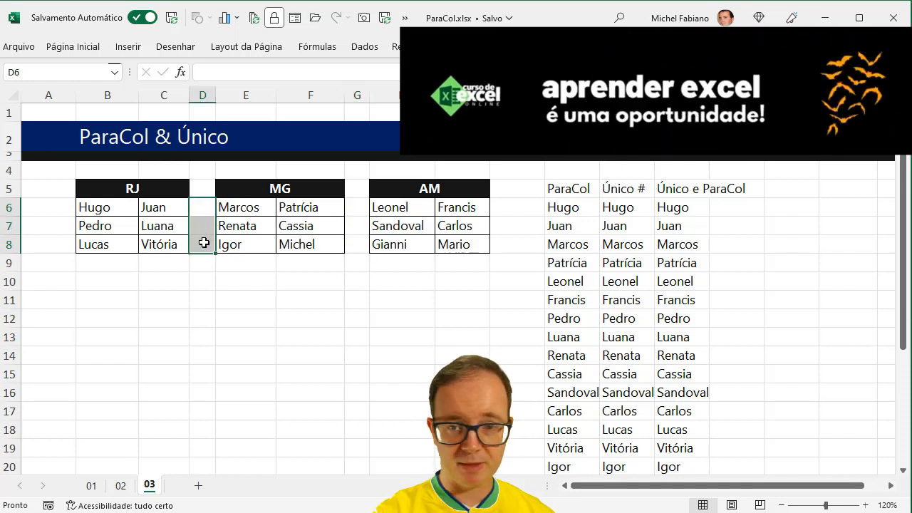
Inspect the ÚNICO formula in L6 and the spilled range it references
{"action": "left_click", "coordinate": [635, 212]}
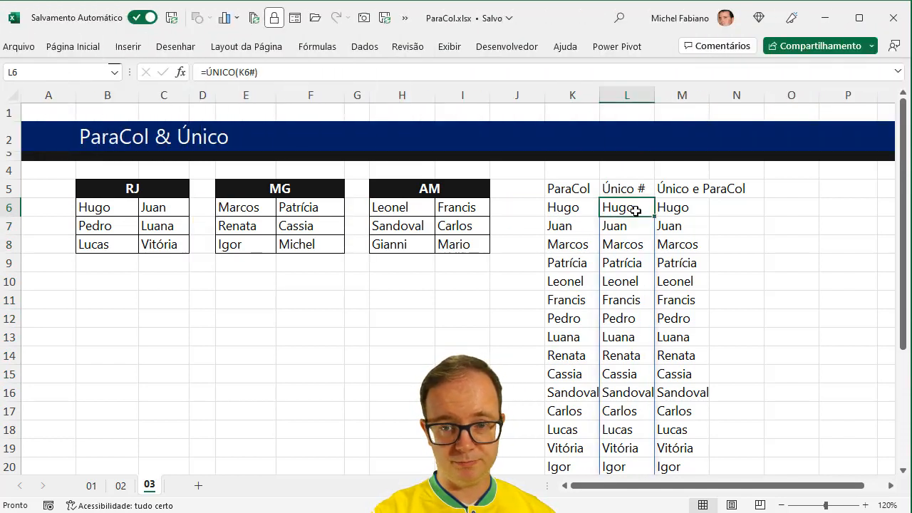
{"action": "double_click", "coordinate": [635, 211]}
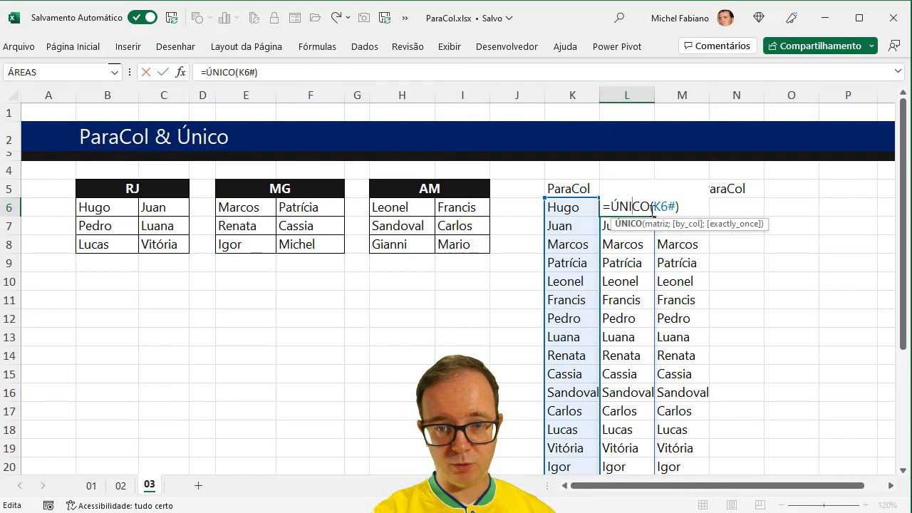
{"action": "key", "text": "Escape"}
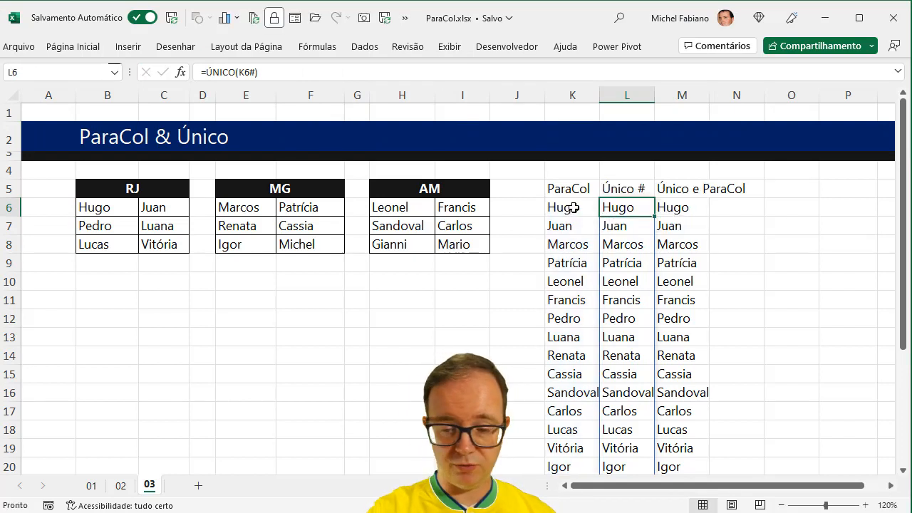
Clear L6 and re-enter the formula =ÚNICO(K6#) to list the unique names from the PARACOL spill range
{"action": "key", "text": "Delete"}
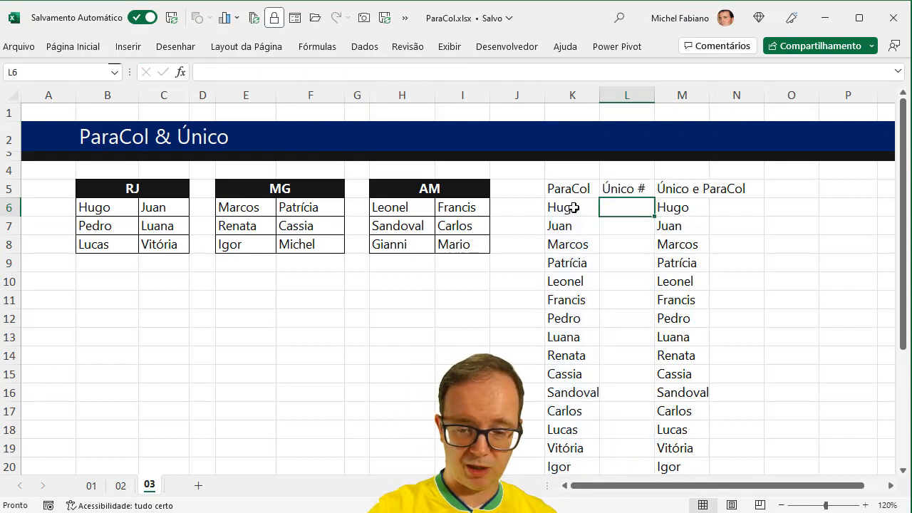
{"action": "type", "text": "=[un"}
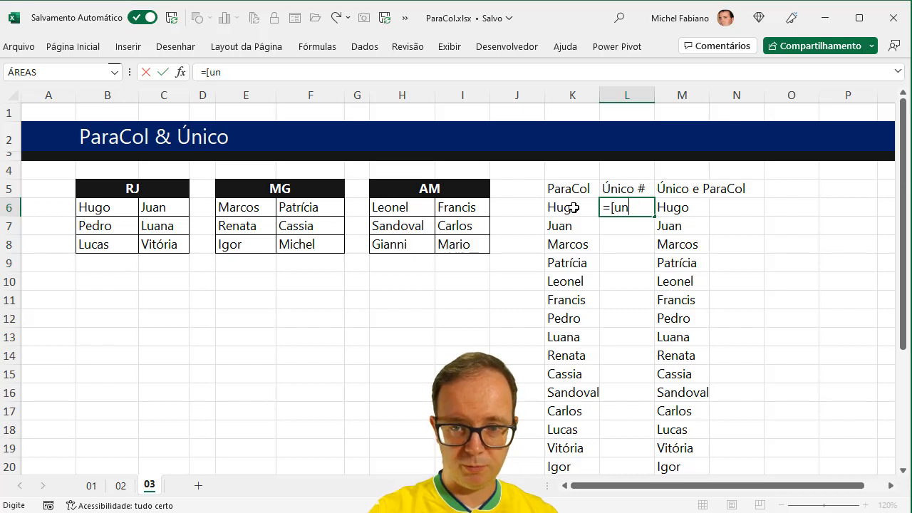
{"action": "key", "text": "BackSpace"}
{"action": "key", "text": "BackSpace"}
{"action": "key", "text": "BackSpace"}
{"action": "type", "text": "único"}
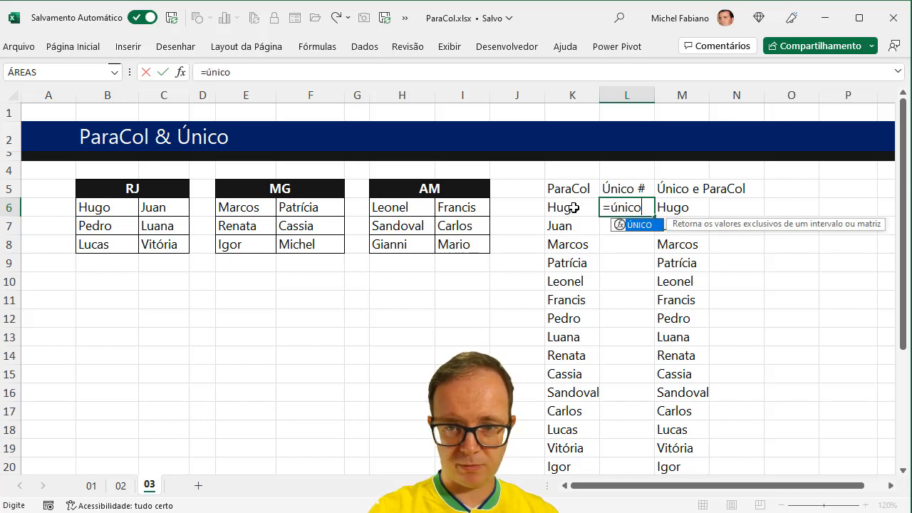
{"action": "type", "text": "("}
{"action": "left_click", "coordinate": [573, 207]}
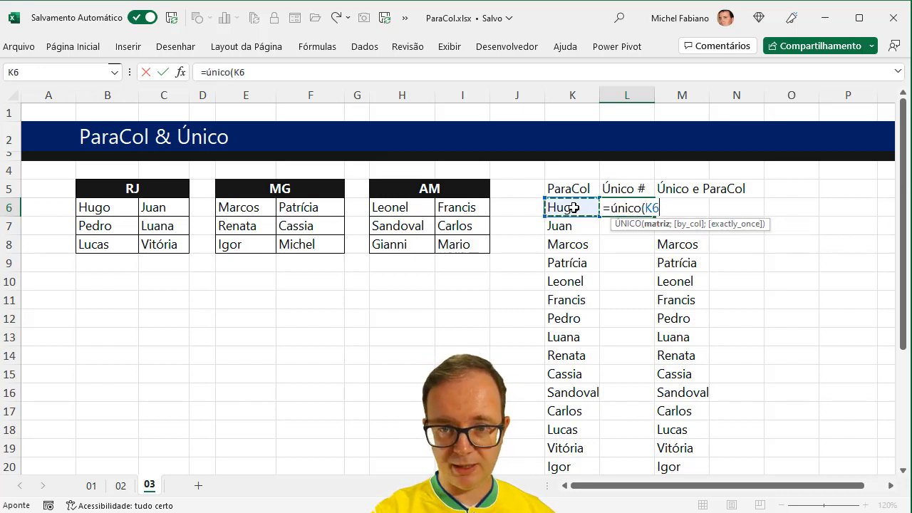
{"action": "type", "text": "#)"}
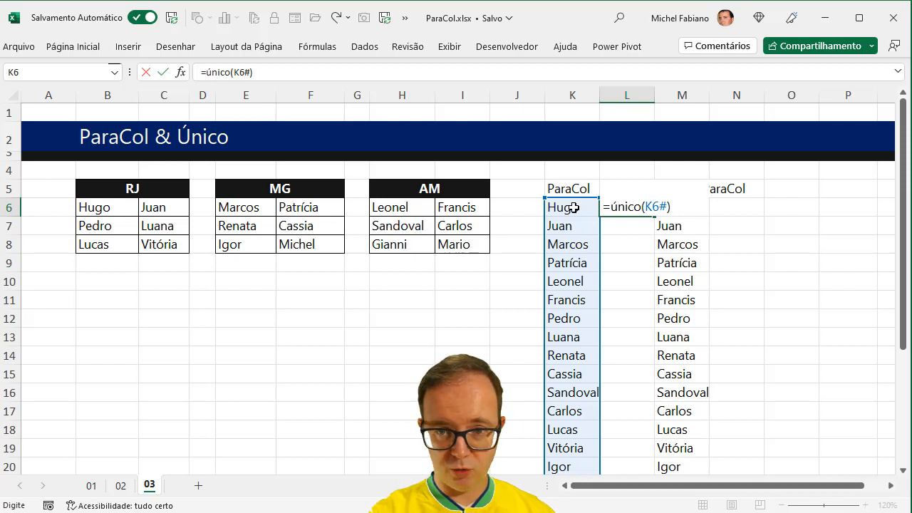
{"action": "key", "text": "Return"}
Examine the spilled ÚNICO list in column L from L6 down to its last entry
{"action": "key", "text": "Up"}
{"action": "key", "text": "Down"}
{"action": "key", "text": "Down"}
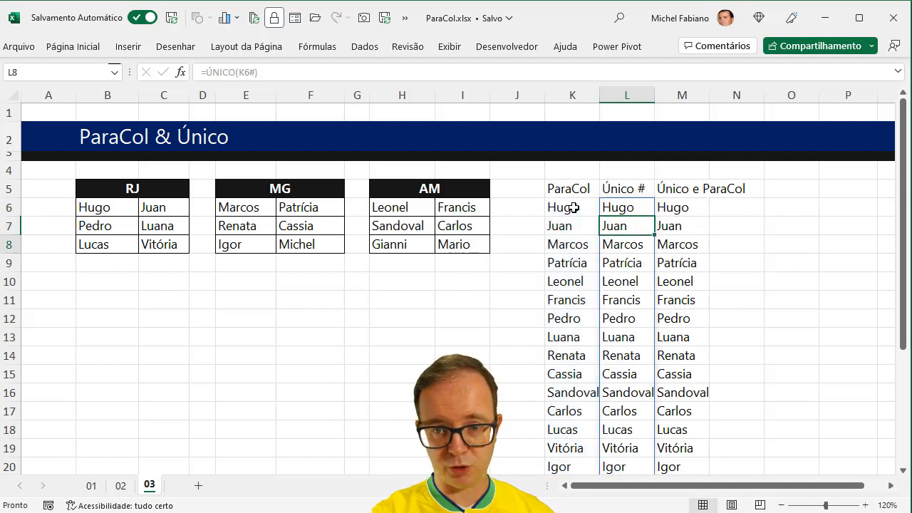
{"action": "key", "text": "Down"}
{"action": "key", "text": "Down"}
{"action": "key", "text": "Down"}
{"action": "key", "text": "Down"}
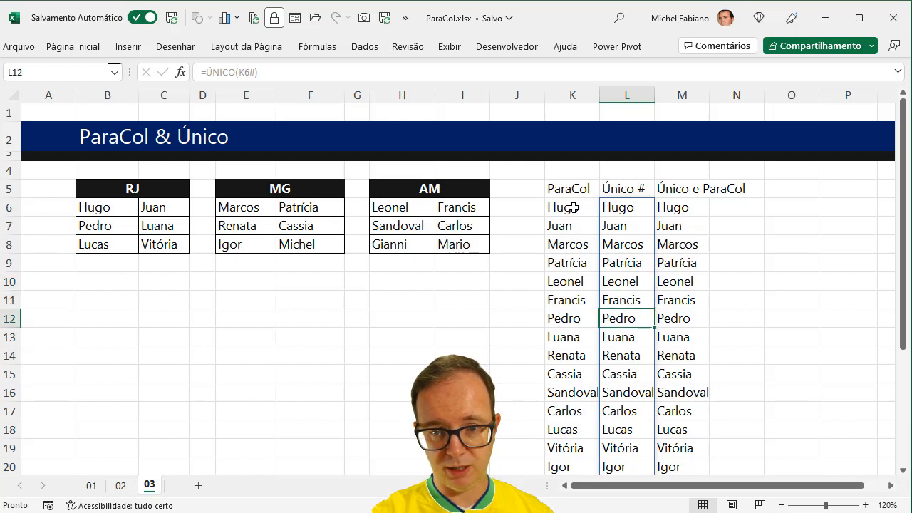
{"action": "key", "text": "Up"}
{"action": "key", "text": "Up"}
{"action": "key", "text": "Down"}
{"action": "key", "text": "Down"}
{"action": "key", "text": "Down"}
{"action": "key", "text": "Down"}
{"action": "key", "text": "Down"}
{"action": "key", "text": "Up"}
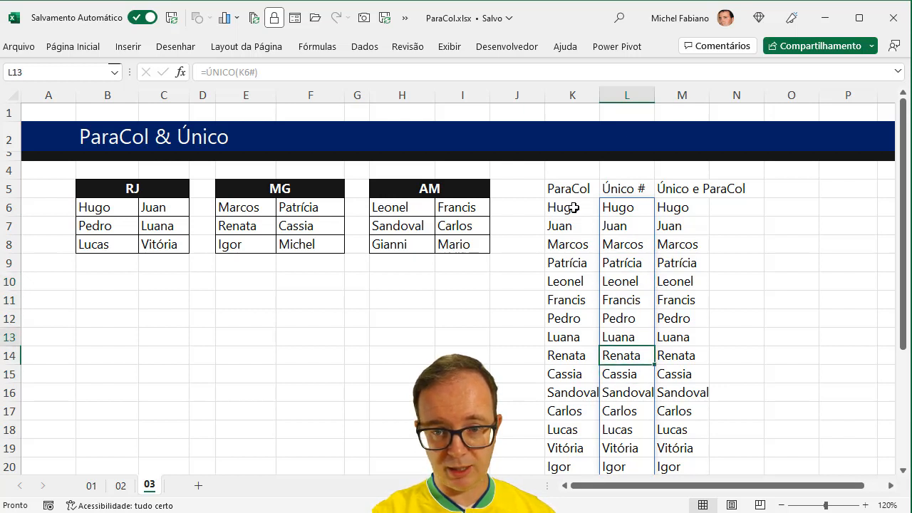
{"action": "key", "text": "Up"}
{"action": "key", "text": "Up"}
{"action": "key", "text": "Up"}
{"action": "key", "text": "Up"}
{"action": "key", "text": "Up"}
{"action": "key", "text": "Up"}
{"action": "key", "text": "Up"}
{"action": "key", "text": "Up"}
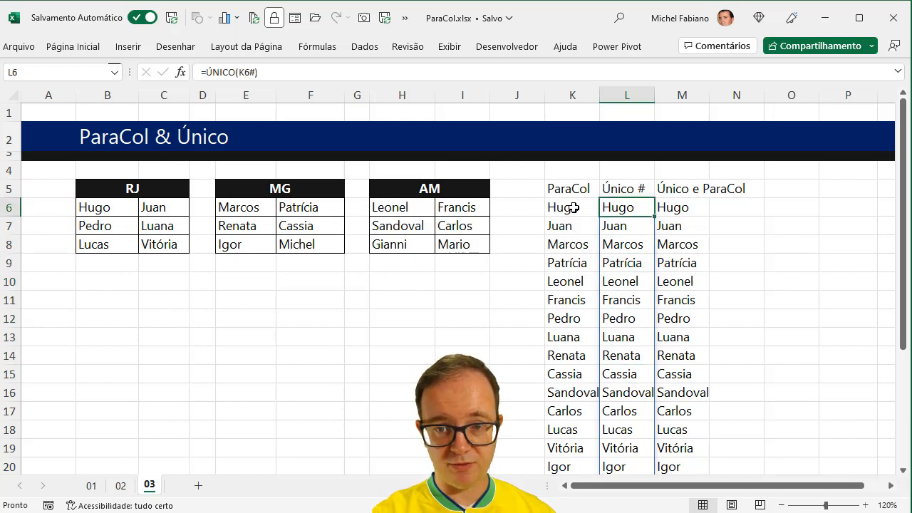
{"action": "key", "text": "Down"}
{"action": "key", "text": "Down"}
{"action": "key", "text": "Down"}
{"action": "key", "text": "Down"}
{"action": "key", "text": "Down"}
{"action": "key", "text": "Down"}
{"action": "key", "text": "Down"}
{"action": "key", "text": "Down"}
{"action": "key", "text": "Down"}
{"action": "key", "text": "Down"}
{"action": "key", "text": "Down"}
{"action": "key", "text": "Down"}
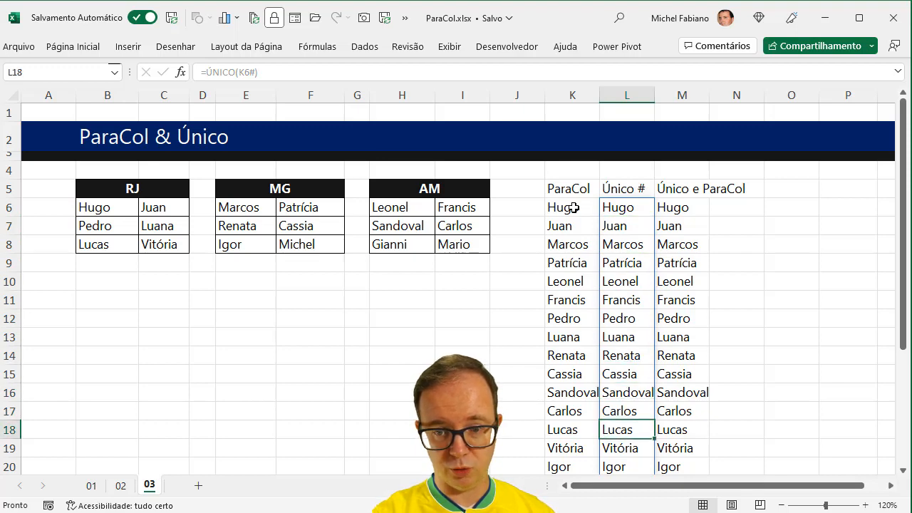
{"action": "key", "text": "Down"}
{"action": "key", "text": "Down"}
{"action": "key", "text": "Down"}
{"action": "key", "text": "Down"}
{"action": "key", "text": "Down"}
{"action": "key", "text": "Down"}
{"action": "key", "text": "Down"}
{"action": "key", "text": "Up"}
{"action": "key", "text": "Up"}
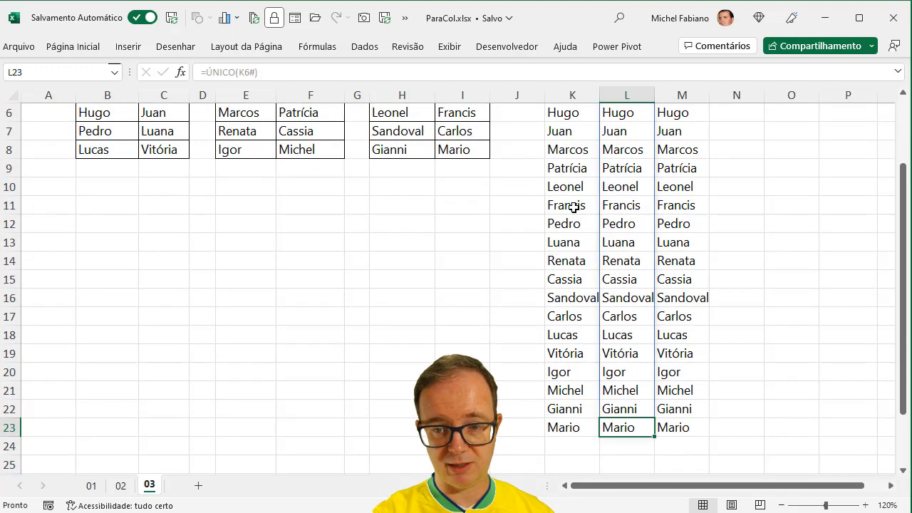
{"action": "key", "text": "Up"}
{"action": "key", "text": "Up"}
{"action": "key", "text": "Up"}
{"action": "key", "text": "Up"}
{"action": "key", "text": "Up"}
{"action": "key", "text": "Up"}
{"action": "key", "text": "Up"}
{"action": "key", "text": "Up"}
{"action": "key", "text": "Up"}
{"action": "key", "text": "Up"}
{"action": "key", "text": "Up"}
{"action": "key", "text": "Up"}
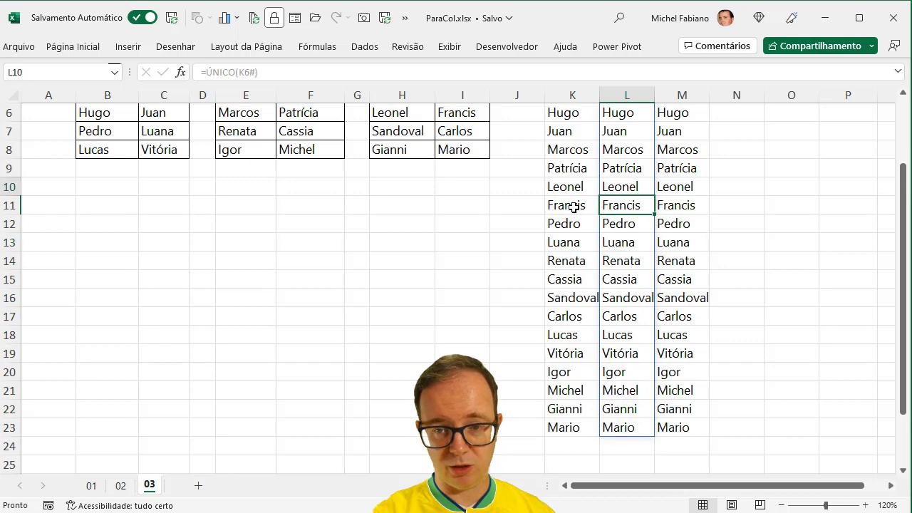
{"action": "key", "text": "Up"}
{"action": "key", "text": "Up"}
{"action": "key", "text": "Up"}
{"action": "key", "text": "Up"}
{"action": "key", "text": "Up"}
{"action": "key", "text": "Up"}
{"action": "key", "text": "Up"}
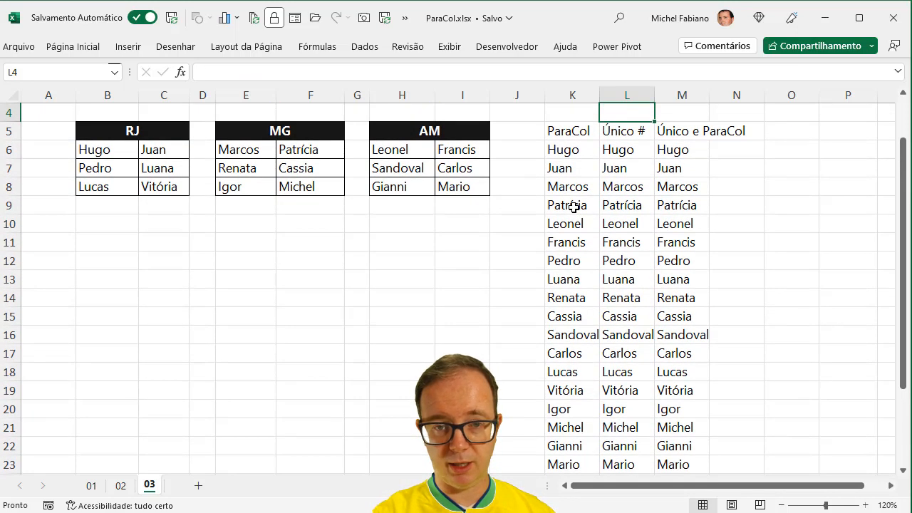
{"action": "key", "text": "Up"}
{"action": "key", "text": "Down"}
{"action": "key", "text": "Down"}
{"action": "key", "text": "Down"}
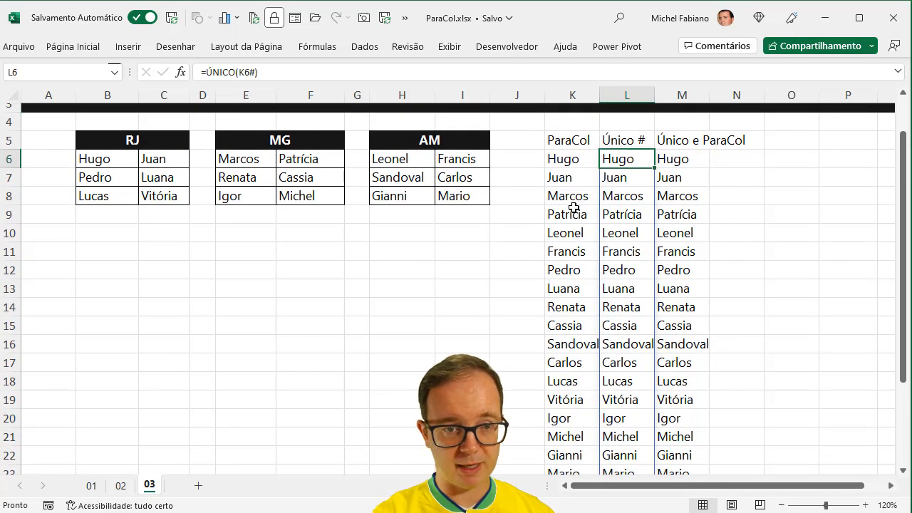
{"action": "key", "text": "Down"}
{"action": "key", "text": "Down"}
{"action": "key", "text": "Down"}
{"action": "key", "text": "Down"}
{"action": "key", "text": "Down"}
{"action": "key", "text": "Down"}
{"action": "key", "text": "Down"}
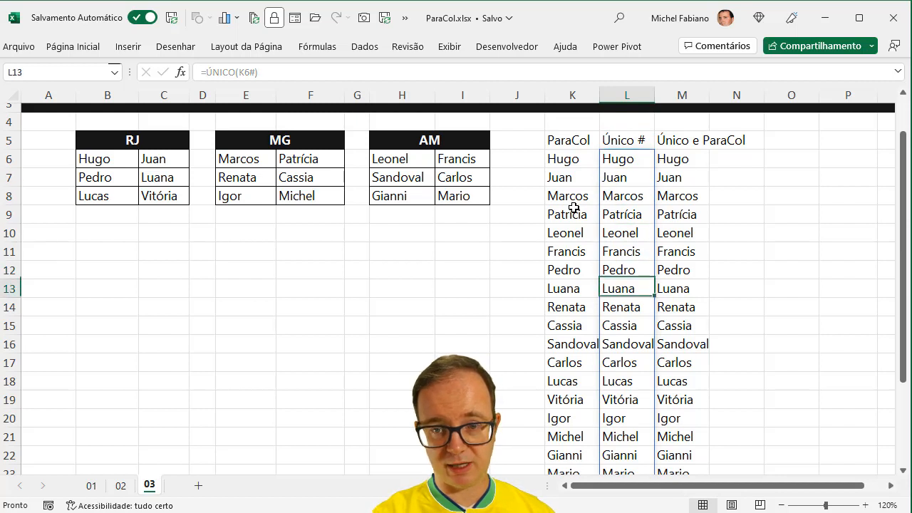
{"action": "key", "text": "Up"}
{"action": "key", "text": "Up"}
{"action": "key", "text": "Up"}
{"action": "key", "text": "Up"}
{"action": "key", "text": "Up"}
{"action": "key", "text": "Up"}
{"action": "key", "text": "Up"}
{"action": "key", "text": "Up"}
{"action": "key", "text": "Down"}
{"action": "key", "text": "Down"}
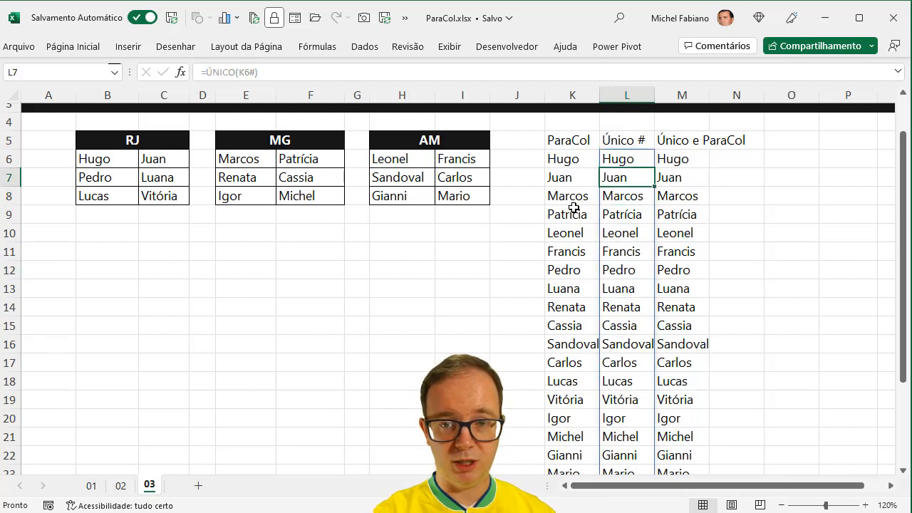
{"action": "key", "text": "Up"}
{"action": "key", "text": "Down"}
{"action": "key", "text": "Down"}
{"action": "key", "text": "Down"}
{"action": "key", "text": "Down"}
{"action": "key", "text": "Down"}
{"action": "key", "text": "Down"}
{"action": "key", "text": "Down"}
{"action": "key", "text": "Down"}
{"action": "key", "text": "Down"}
{"action": "key", "text": "Down"}
{"action": "key", "text": "Down"}
{"action": "key", "text": "Down"}
{"action": "key", "text": "Down"}
{"action": "key", "text": "Down"}
{"action": "key", "text": "Down"}
{"action": "key", "text": "Down"}
{"action": "key", "text": "Down"}
{"action": "key", "text": "Down"}
{"action": "key", "text": "Down"}
{"action": "key", "text": "Down"}
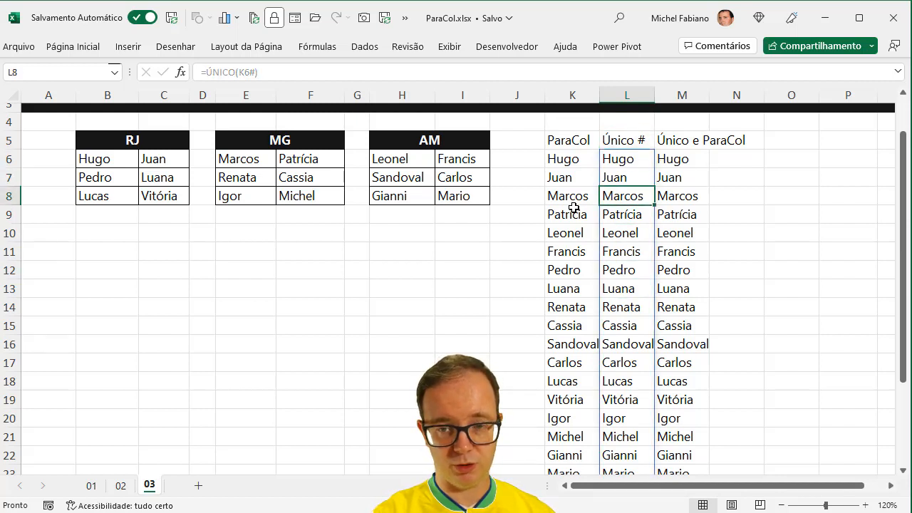
{"action": "key", "text": "Up"}
{"action": "key", "text": "Up"}
{"action": "key", "text": "Up"}
{"action": "key", "text": "Up"}
{"action": "key", "text": "Up"}
{"action": "key", "text": "Up"}
{"action": "key", "text": "Up"}
{"action": "key", "text": "Up"}
{"action": "key", "text": "Up"}
{"action": "key", "text": "Up"}
{"action": "key", "text": "Up"}
{"action": "key", "text": "Up"}
{"action": "key", "text": "Up"}
{"action": "key", "text": "Up"}
{"action": "key", "text": "Up"}
{"action": "key", "text": "Up"}
{"action": "key", "text": "Up"}
{"action": "key", "text": "Up"}
{"action": "key", "text": "Up"}
{"action": "key", "text": "Up"}
{"action": "key", "text": "Up"}
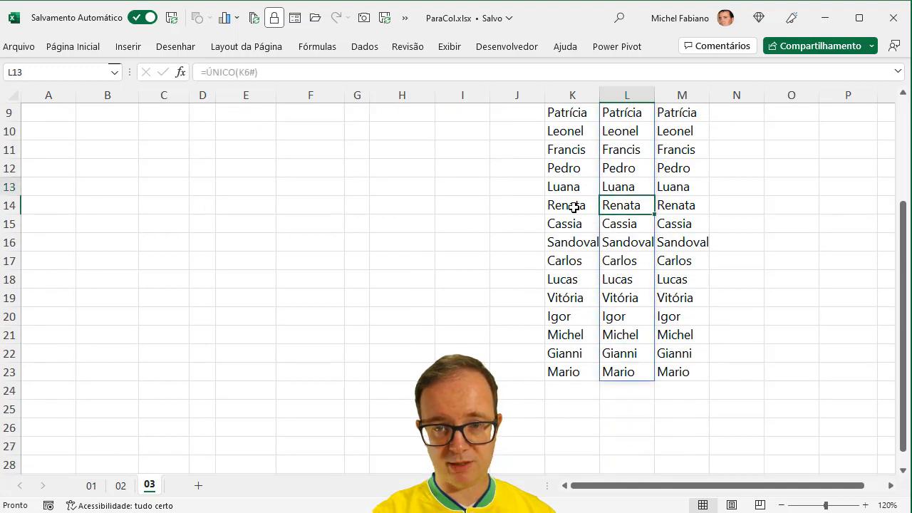
{"action": "key", "text": "Up"}
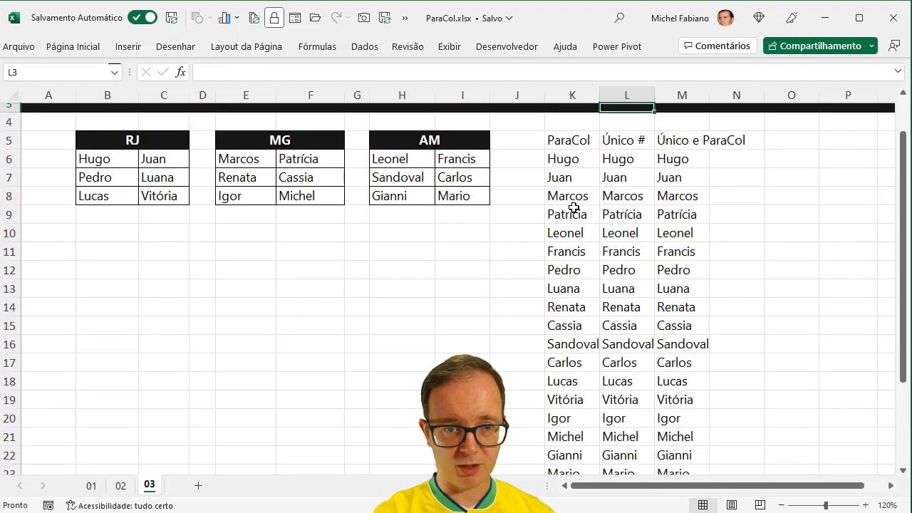
Replace the name in E6 of the MG table with the name already listed in I8 to create a duplicate
{"action": "left_click", "coordinate": [458, 191]}
{"action": "left_click", "coordinate": [251, 159]}
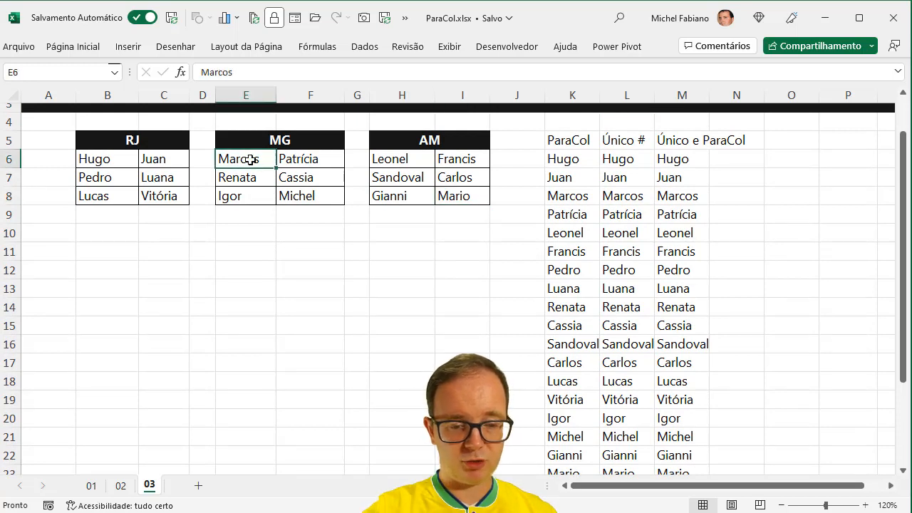
{"action": "type", "text": "Mario"}
{"action": "key", "text": "Return"}
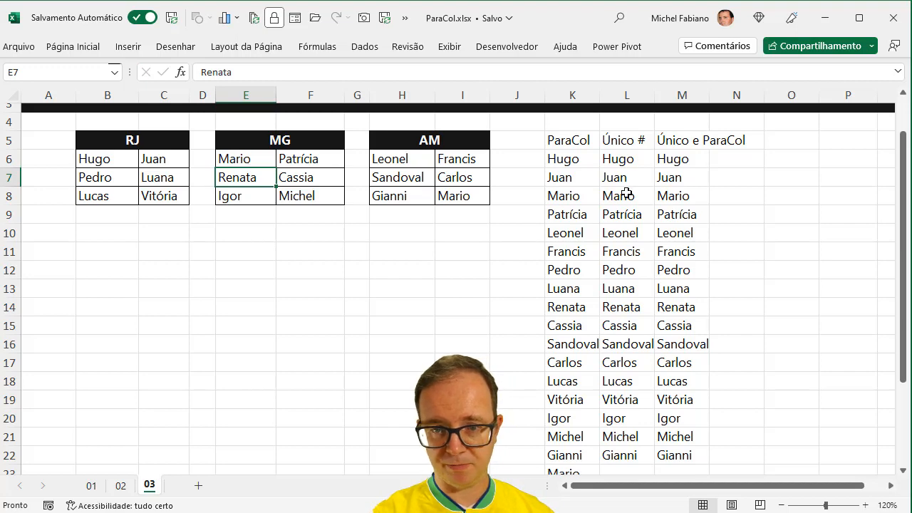
Check the ÚNICO list in column L for the duplicated name, down to L23 and back up to the formula in L6
{"action": "right_click", "coordinate": [615, 325]}
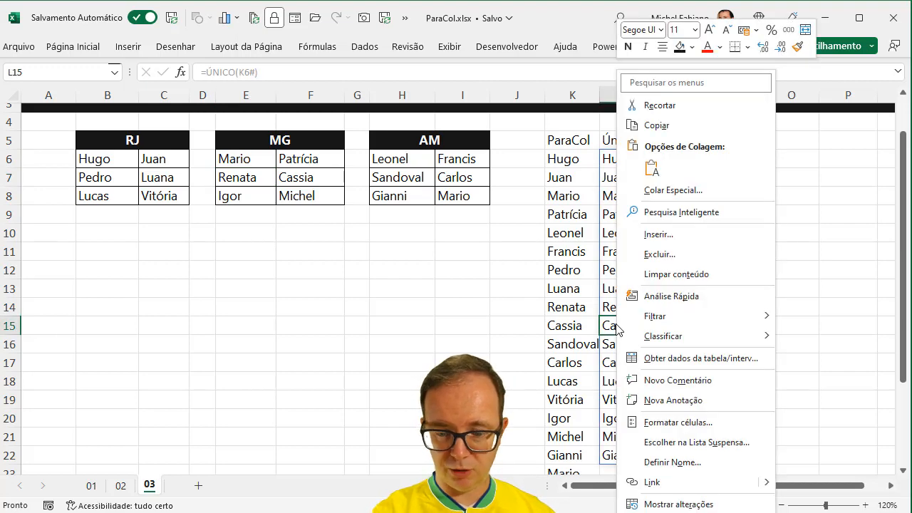
{"action": "left_click", "coordinate": [576, 316]}
{"action": "right_click", "coordinate": [623, 325]}
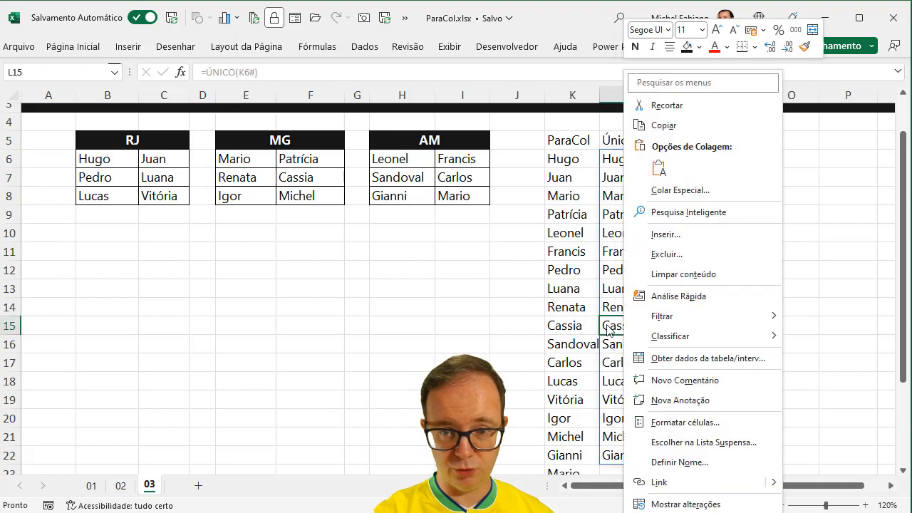
{"action": "key", "text": "Escape"}
{"action": "key", "text": "Down"}
{"action": "key", "text": "Down"}
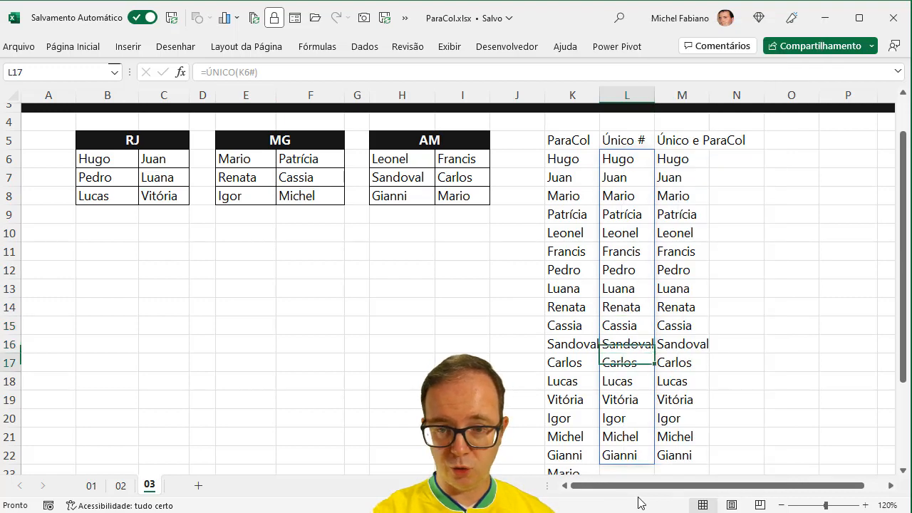
{"action": "key", "text": "Down"}
{"action": "key", "text": "Down"}
{"action": "key", "text": "Down"}
{"action": "key", "text": "Down"}
{"action": "key", "text": "Down"}
{"action": "key", "text": "Down"}
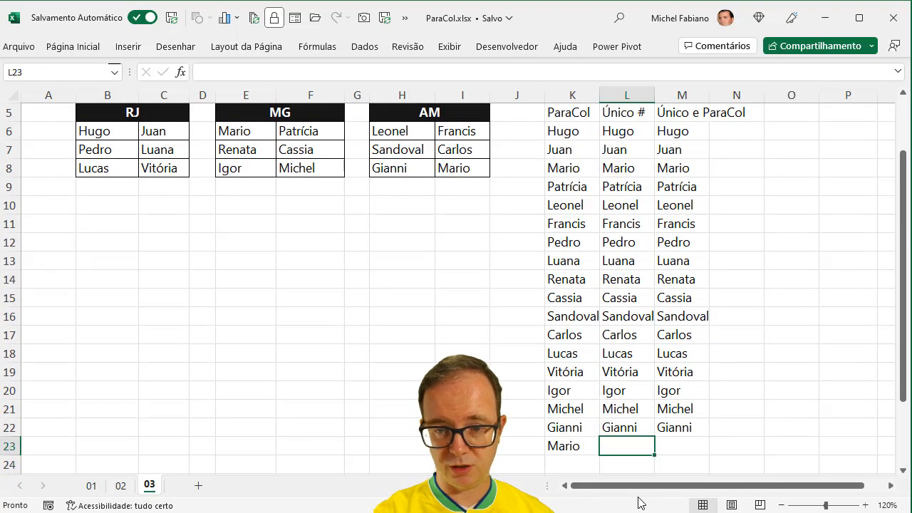
{"action": "key", "text": "Up"}
{"action": "key", "text": "Up"}
{"action": "key", "text": "Up"}
{"action": "key", "text": "Up"}
{"action": "key", "text": "Up"}
{"action": "key", "text": "Up"}
{"action": "key", "text": "Up"}
{"action": "key", "text": "Up"}
{"action": "key", "text": "Up"}
{"action": "key", "text": "Up"}
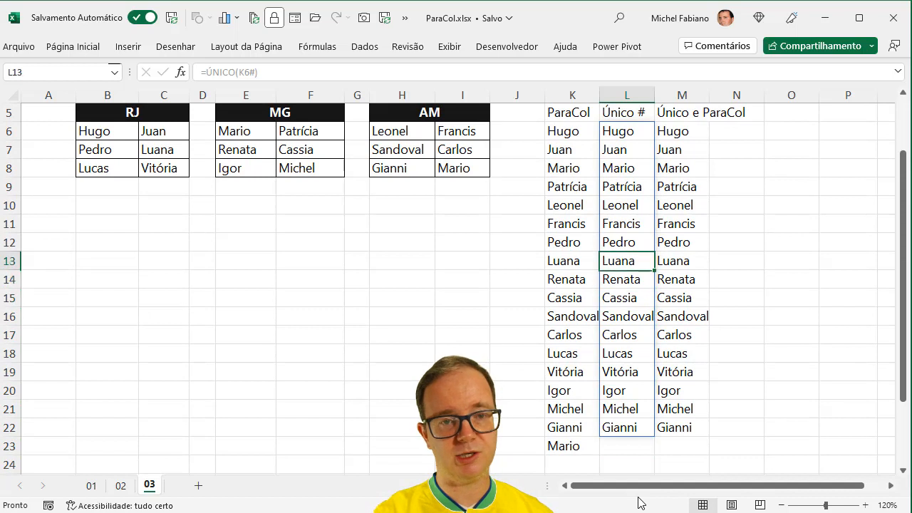
{"action": "key", "text": "Up"}
{"action": "key", "text": "Up"}
{"action": "key", "text": "Up"}
{"action": "key", "text": "Up"}
{"action": "key", "text": "Up"}
{"action": "key", "text": "Up"}
{"action": "key", "text": "Up"}
{"action": "key", "text": "Up"}
{"action": "key", "text": "Up"}
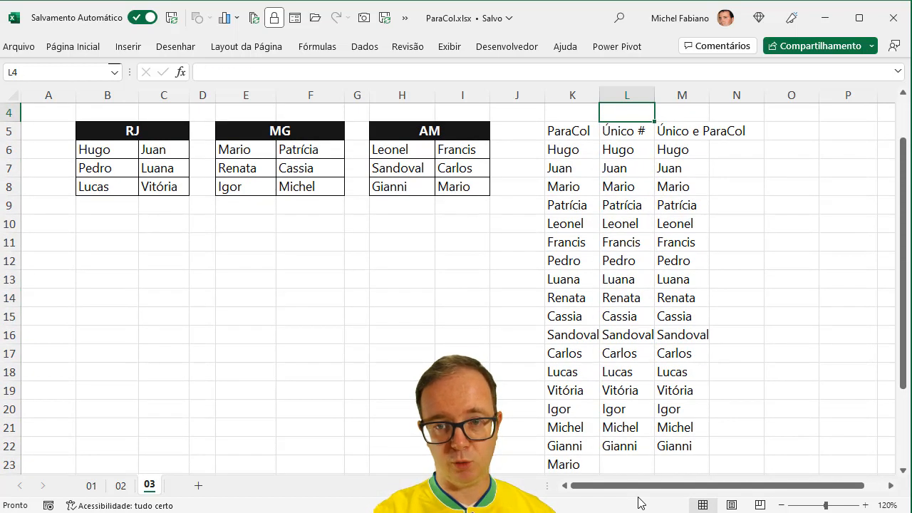
{"action": "key", "text": "Down"}
{"action": "key", "text": "Down"}
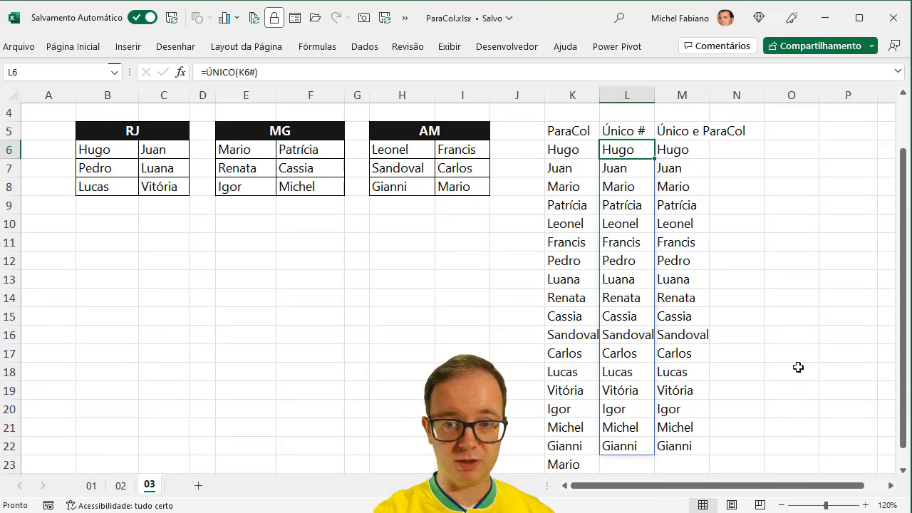
Clear M6 and re-enter the nested formula =ÚNICO(PARACOL(B6:I8;1)) covering all three tables
{"action": "left_click", "coordinate": [689, 151]}
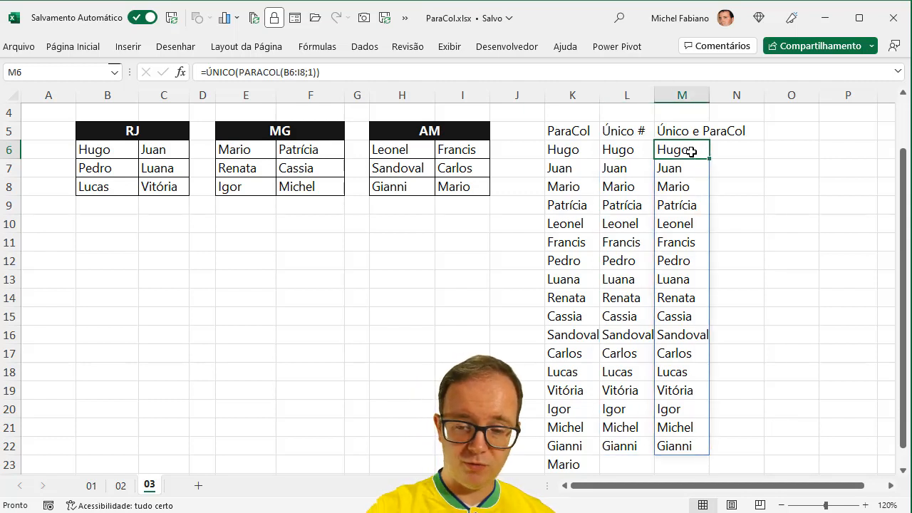
{"action": "key", "text": "Delete"}
{"action": "type", "text": "=ún"}
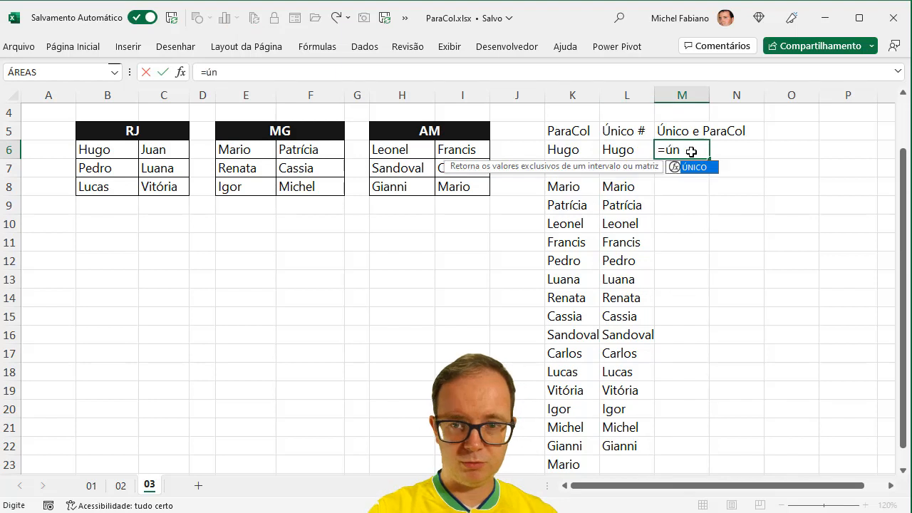
{"action": "type", "text": "ico("}
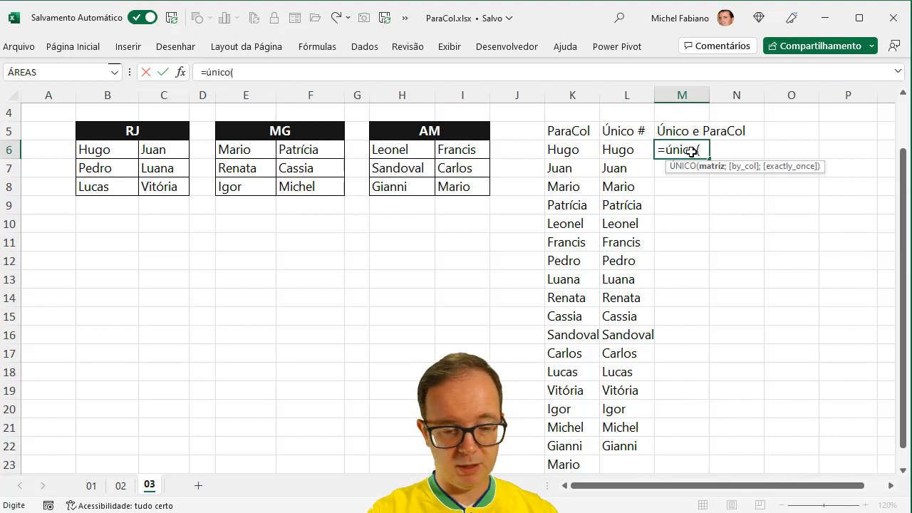
{"action": "type", "text": "paracola"}
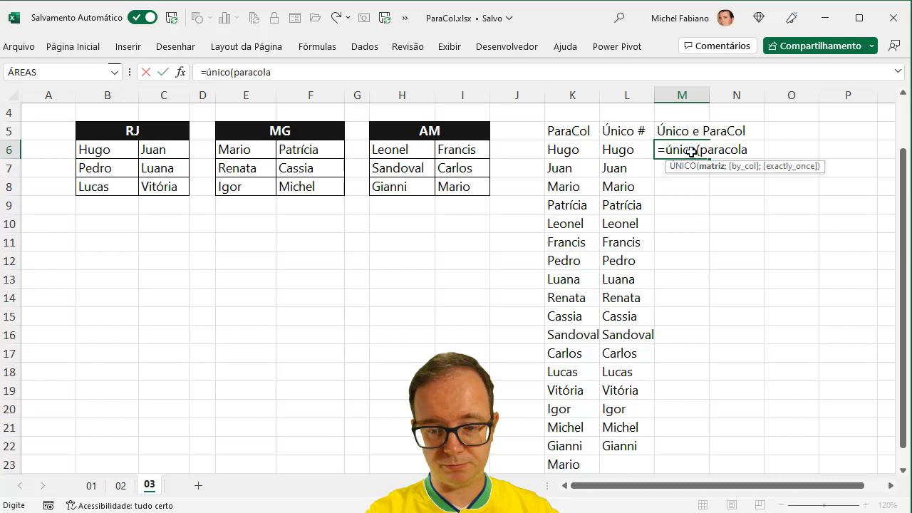
{"action": "key", "text": "BackSpace"}
{"action": "type", "text": "("}
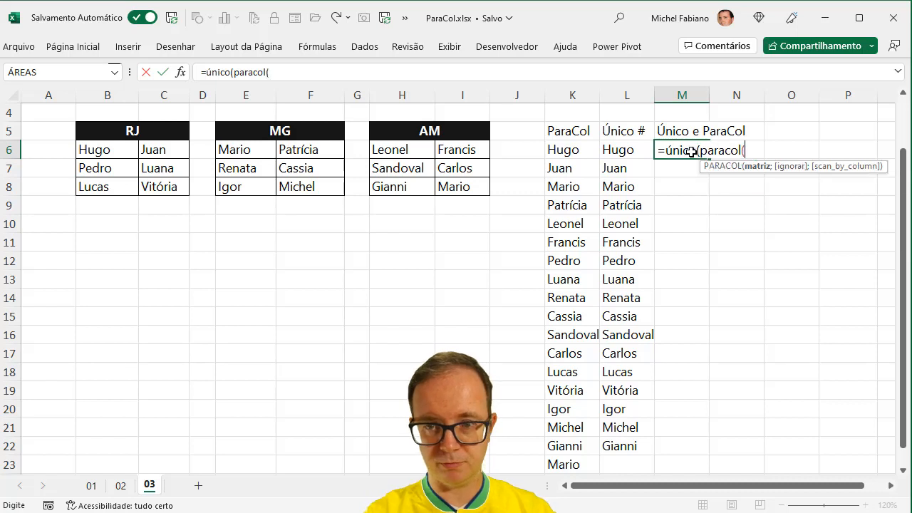
{"action": "left_click_drag", "start_coordinate": [112, 147], "coordinate": [460, 185]}
{"action": "type", "text": ";1)"}
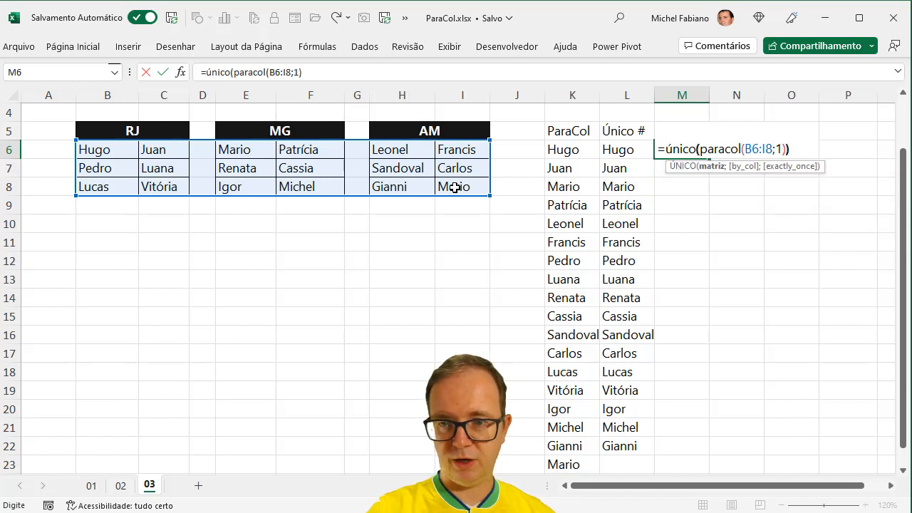
{"action": "key", "text": "Return"}
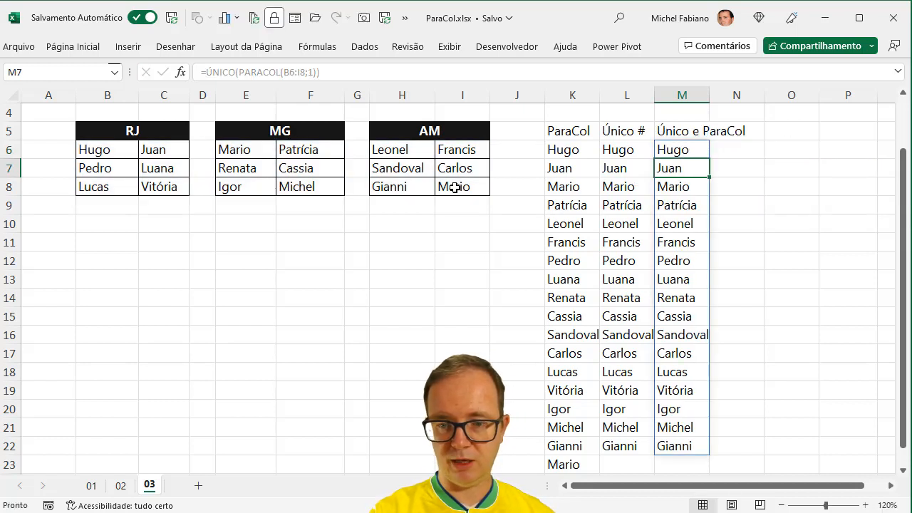
Compare helper columns K and L with the combined ÚNICO and PARACOL formula in M6
{"action": "key", "text": "Up"}
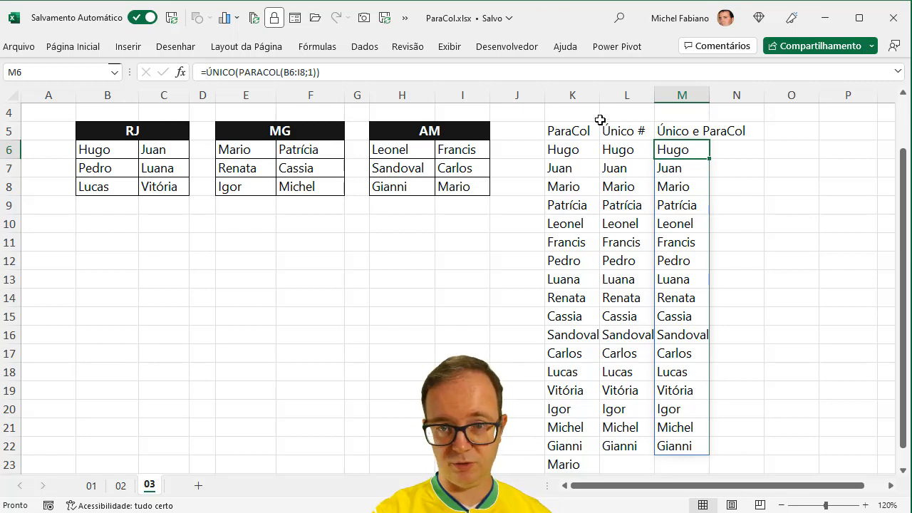
{"action": "left_click_drag", "start_coordinate": [574, 95], "coordinate": [625, 96]}
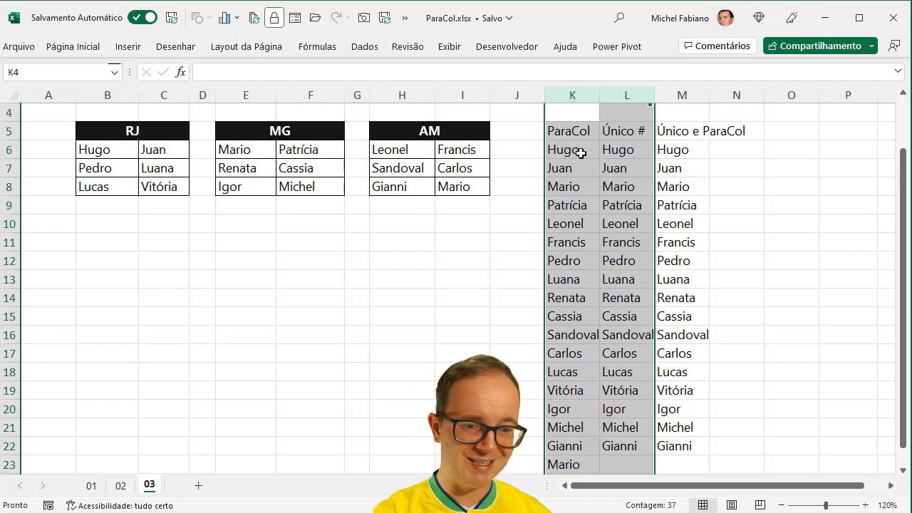
{"action": "left_click", "coordinate": [675, 149]}
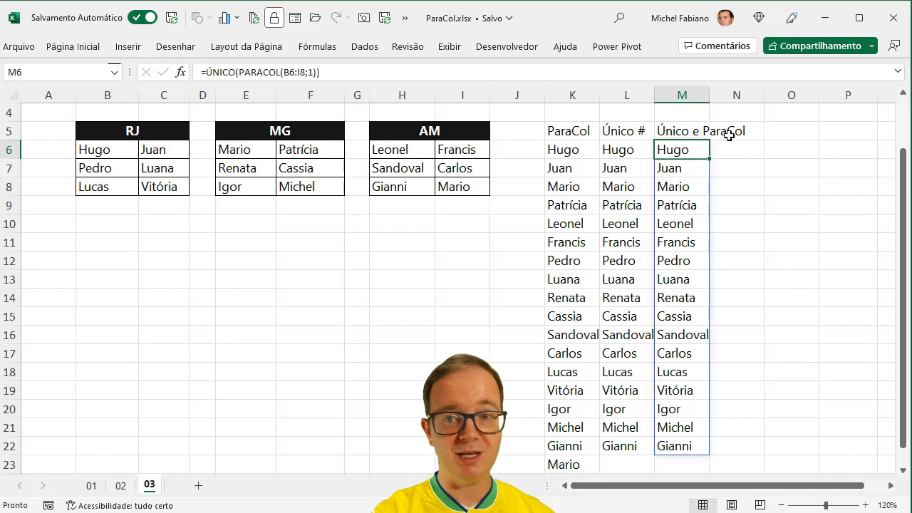
Add data validation to O6 that allows a list (Lista) with the spill range =$M$6# as its source
{"action": "left_click", "coordinate": [779, 149]}
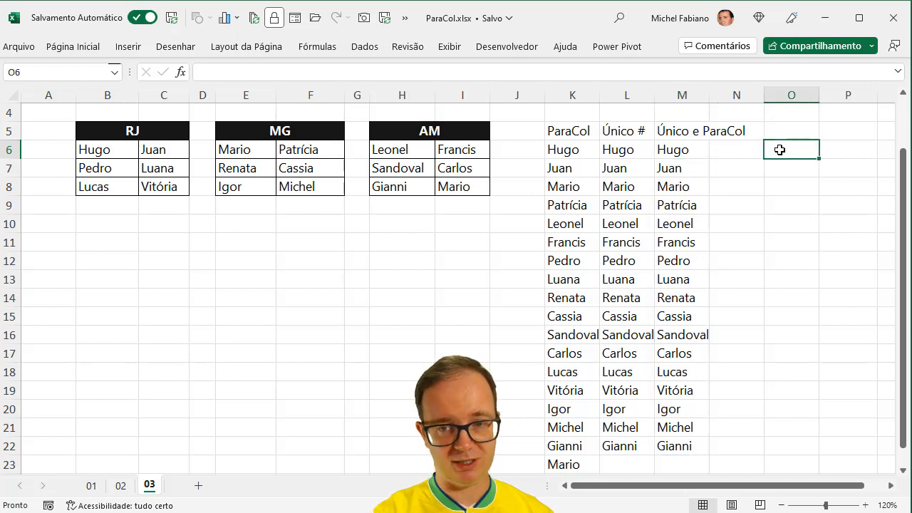
{"action": "left_click", "coordinate": [363, 46]}
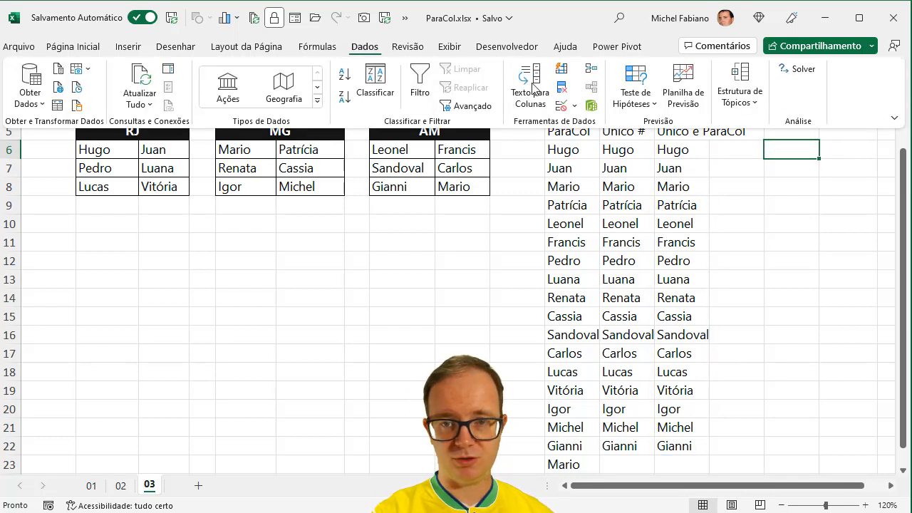
{"action": "left_click", "coordinate": [588, 108]}
{"action": "left_click", "coordinate": [588, 124]}
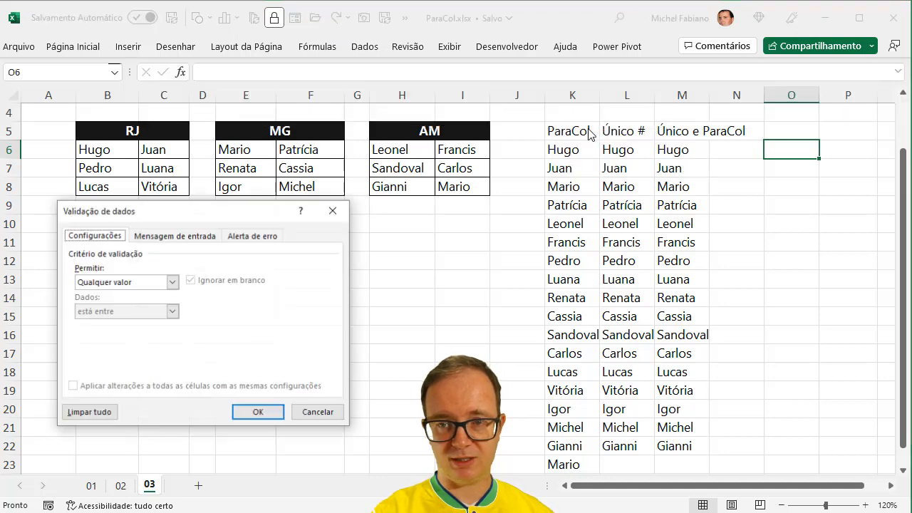
{"action": "left_click", "coordinate": [172, 284]}
{"action": "left_click", "coordinate": [112, 323]}
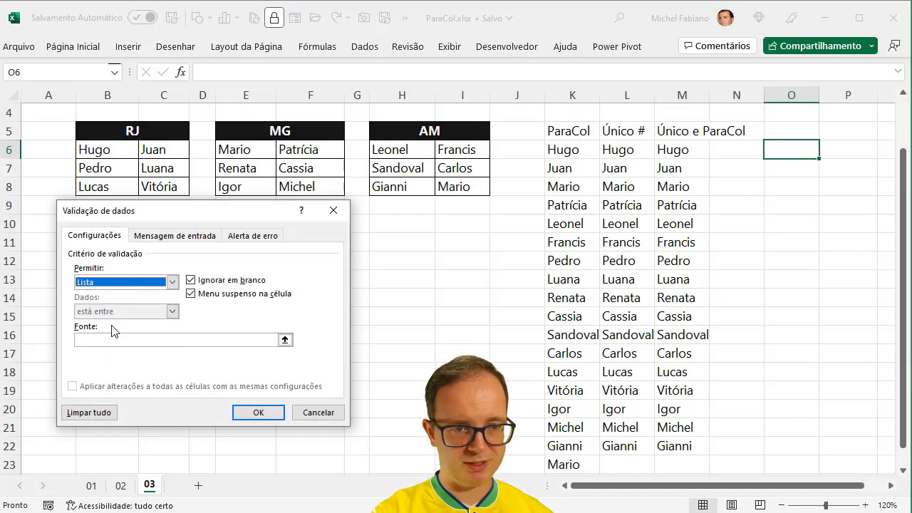
{"action": "left_click", "coordinate": [111, 340]}
{"action": "left_click", "coordinate": [686, 150]}
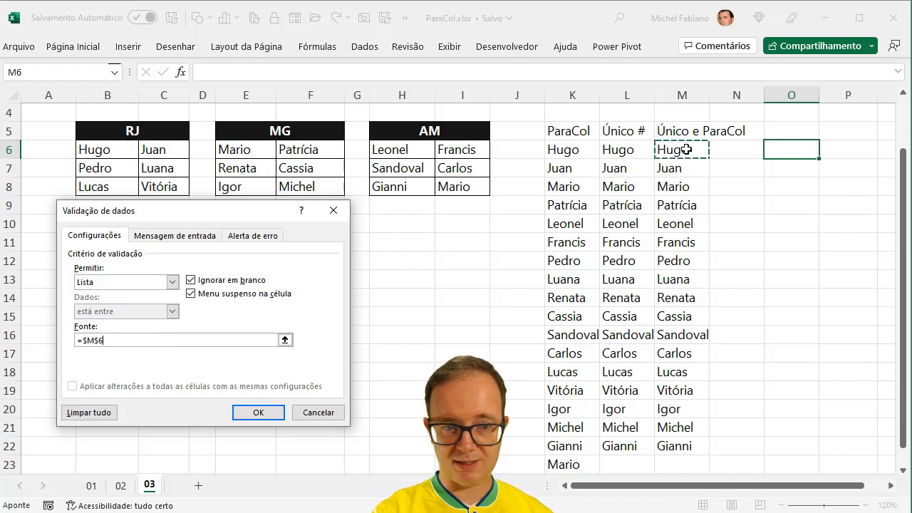
{"action": "type", "text": "#"}
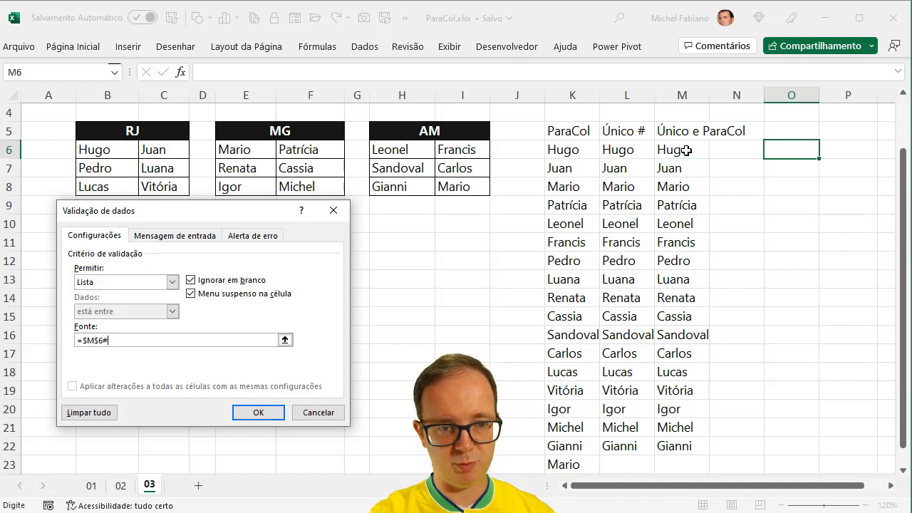
{"action": "left_click", "coordinate": [258, 412]}
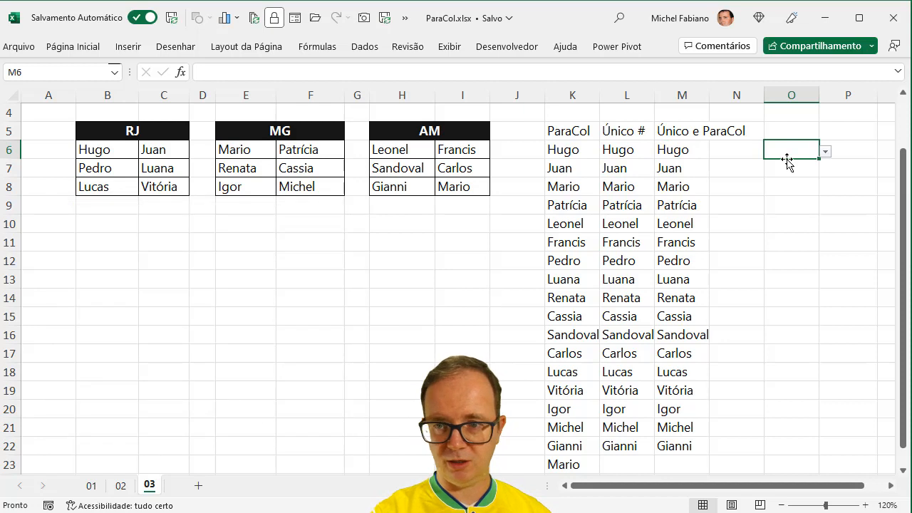
Examine the names offered by the O6 validation list and the formula in M6 that feeds it
{"action": "left_click", "coordinate": [825, 153]}
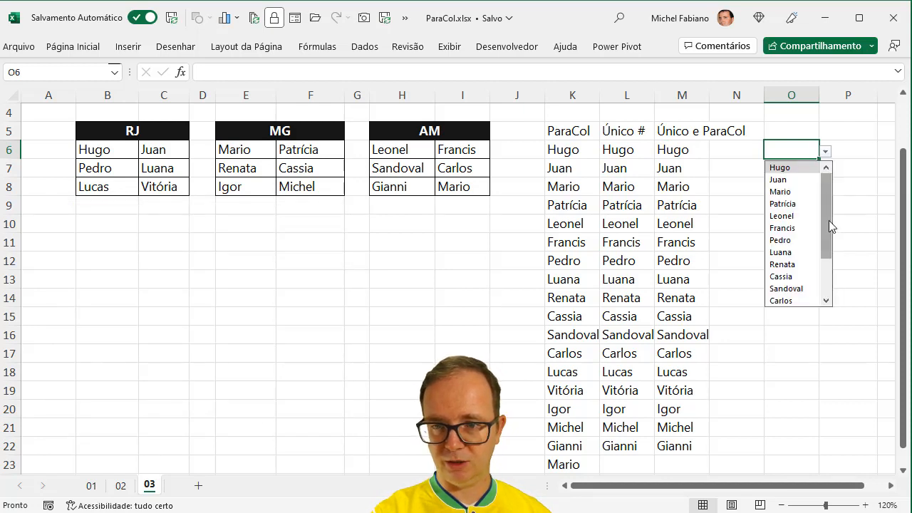
{"action": "left_click_drag", "start_coordinate": [828, 220], "coordinate": [831, 276]}
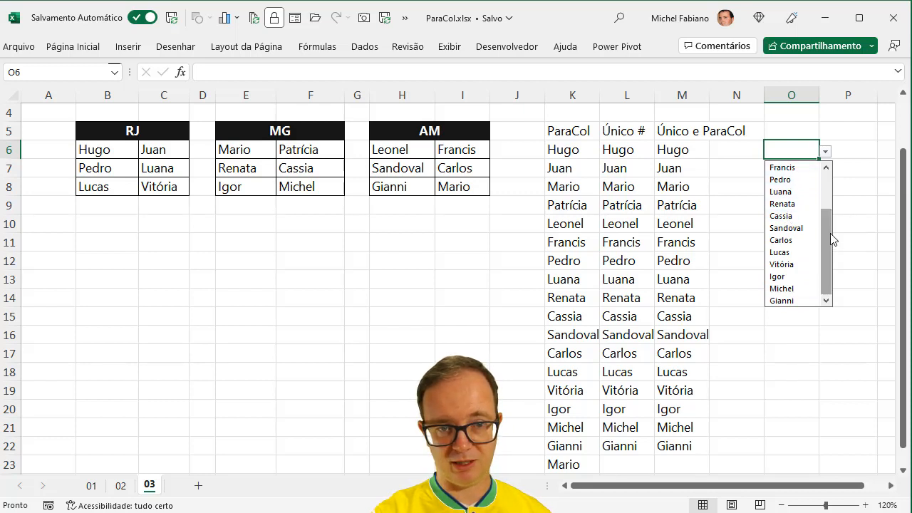
{"action": "left_click_drag", "start_coordinate": [828, 240], "coordinate": [827, 198]}
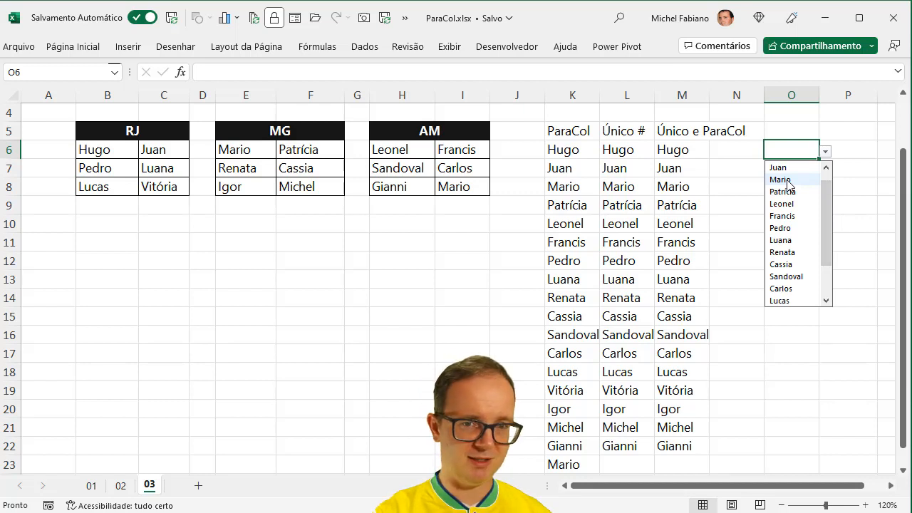
{"action": "left_click", "coordinate": [674, 155]}
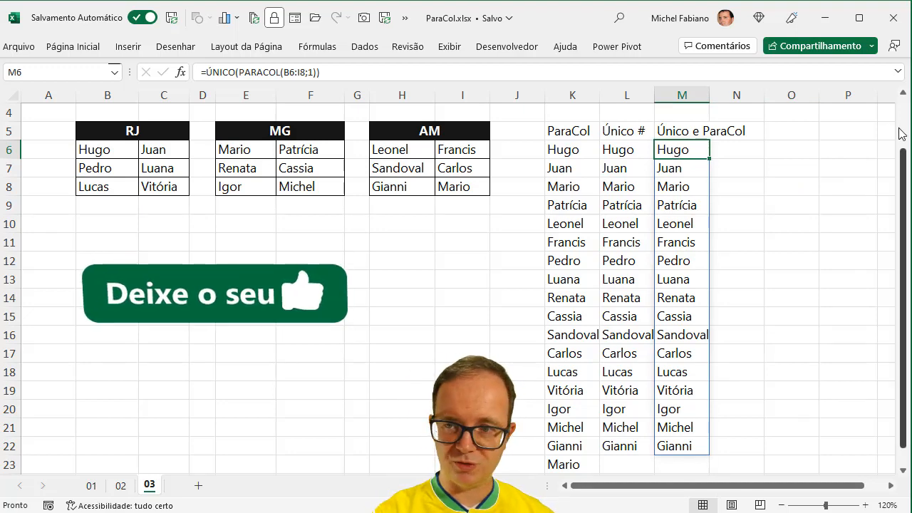
{"action": "scroll", "coordinate": [903, 134], "scroll_direction": "up", "scroll_amount": 1}
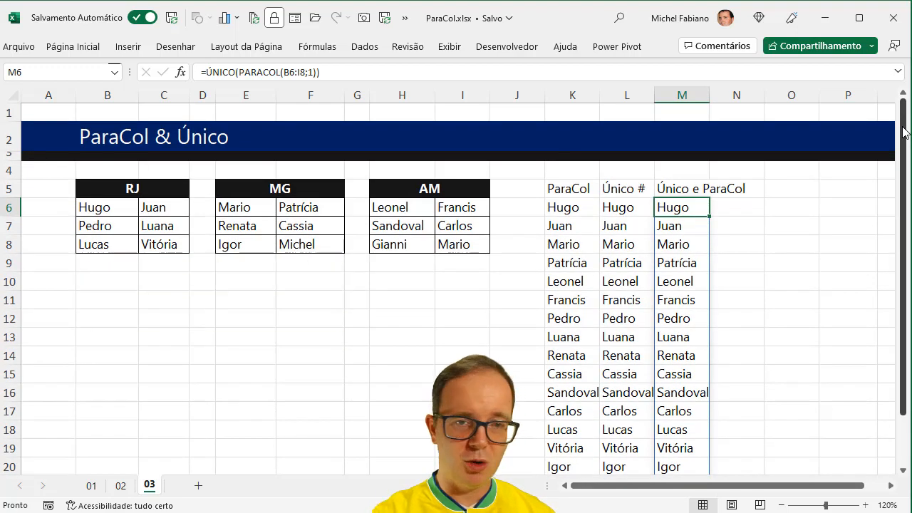